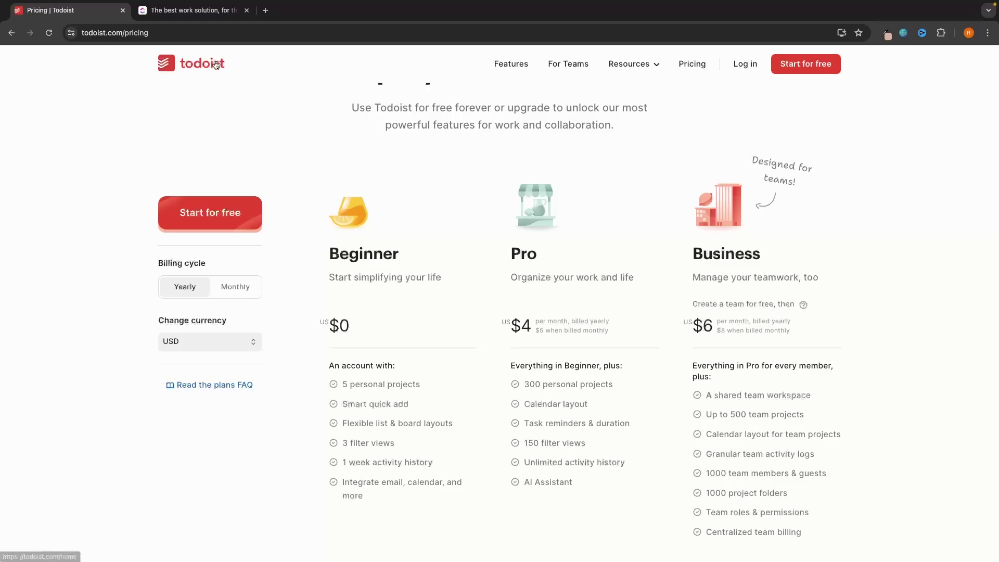
- Compare the Todoist Beginner, Pro and Business plans with ClickUp's Free Forever, Unlimited, Business and Enterprise plans on their pricing pages
{"action": "left_click", "coordinate": [193, 7]}
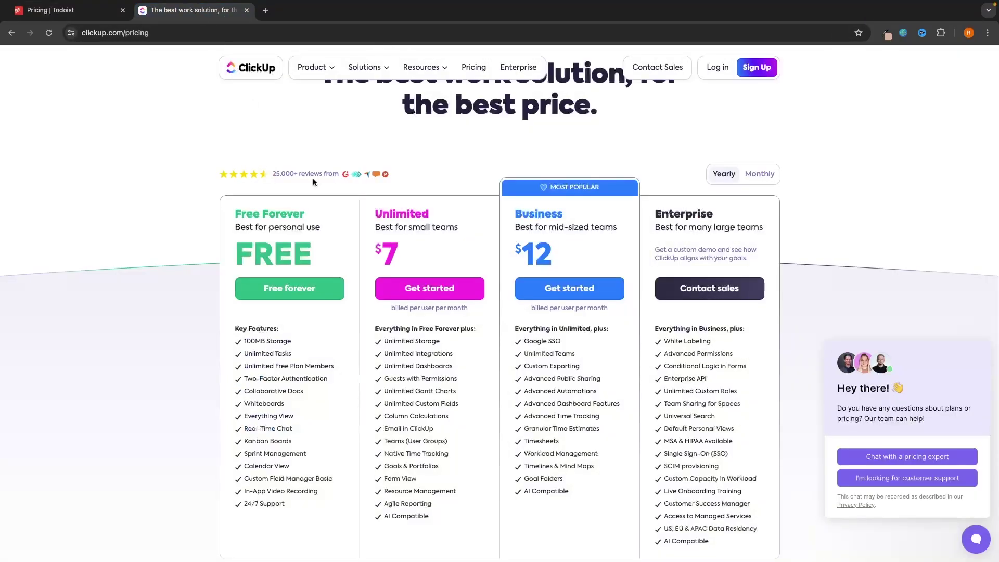
{"action": "scroll", "coordinate": [241, 159], "scroll_direction": "down", "scroll_amount": 1}
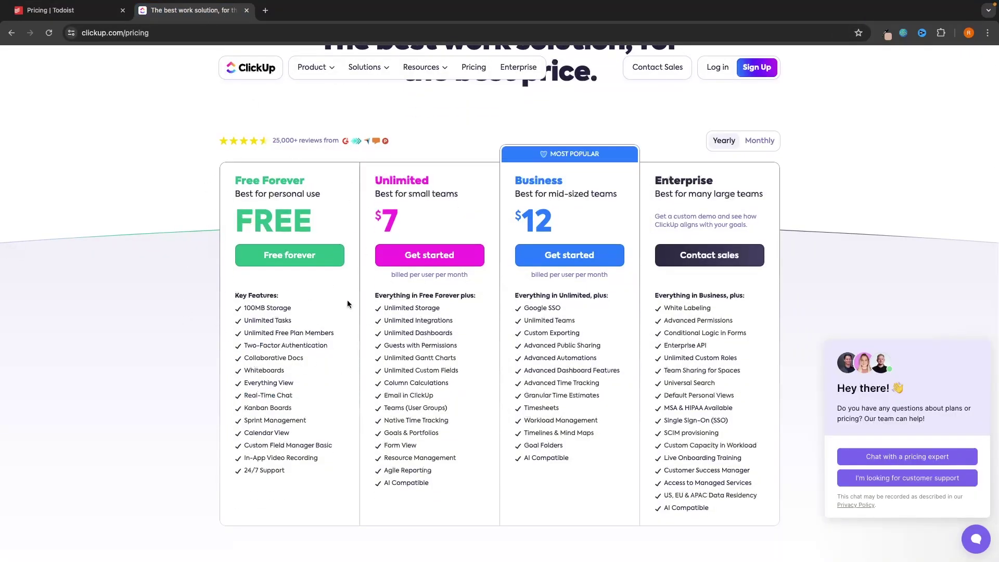
{"action": "left_click", "coordinate": [78, 10]}
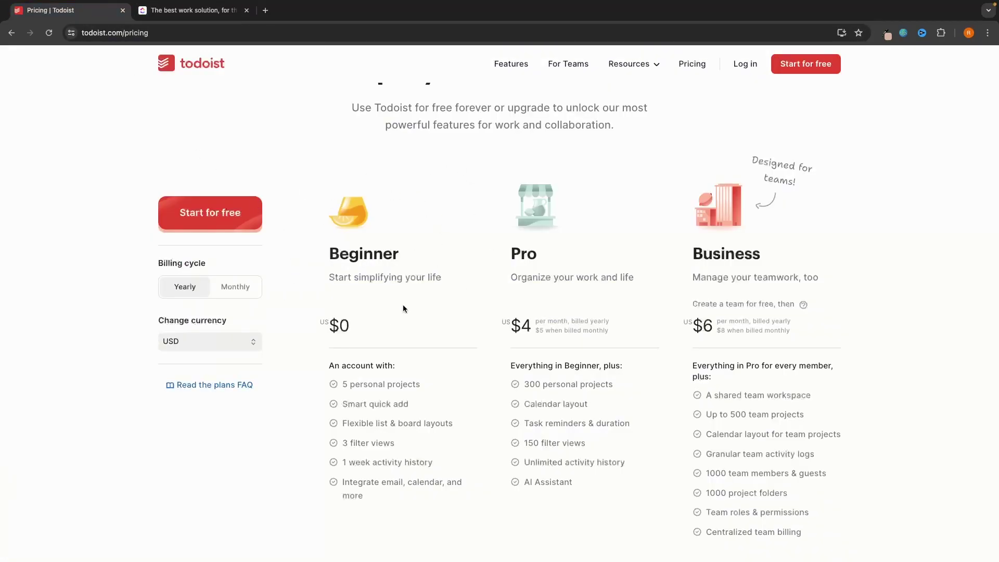
{"action": "key", "text": "ctrl+Tab"}
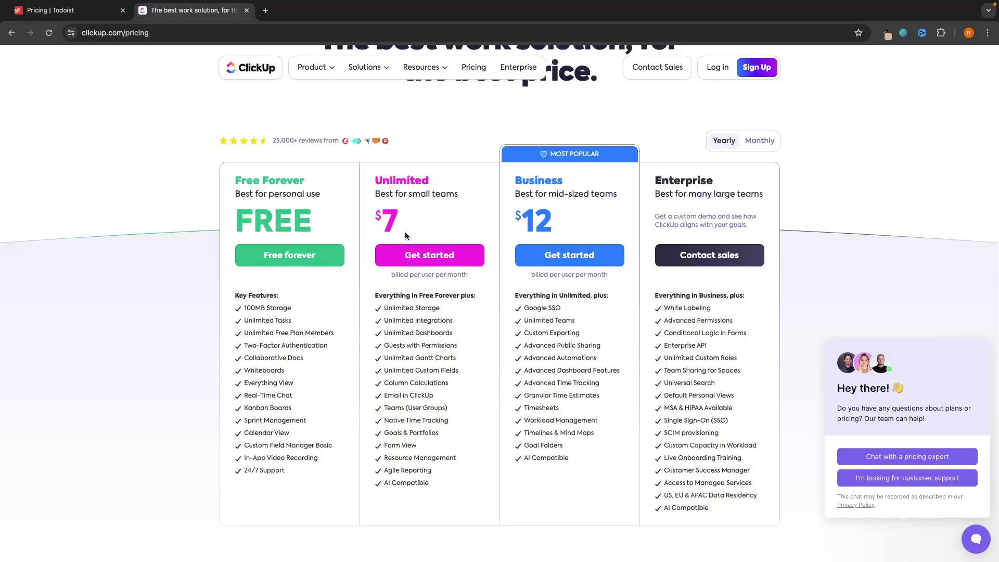
{"action": "key", "text": "ctrl+shift+Tab"}
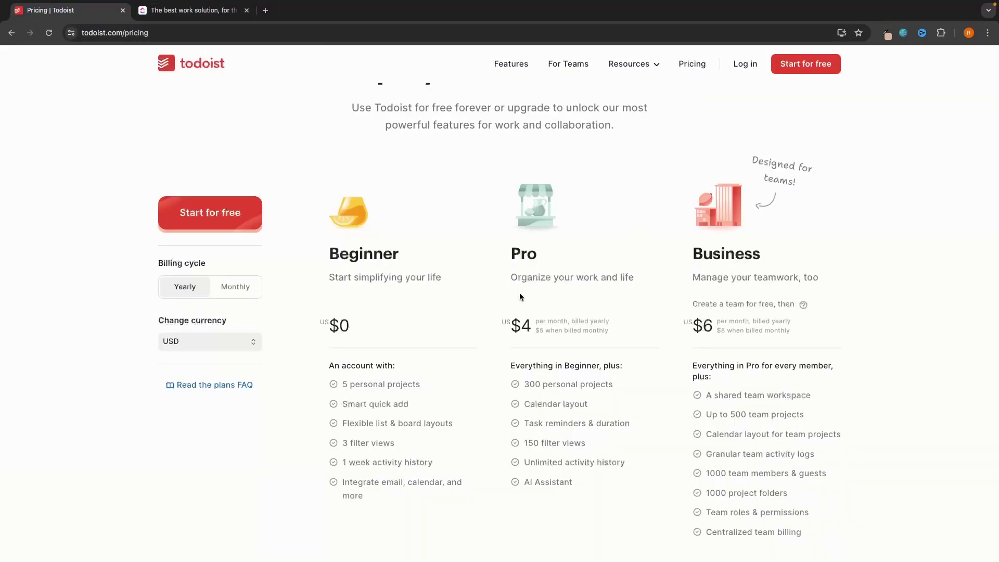
{"action": "double_click", "coordinate": [522, 257]}
{"action": "left_click", "coordinate": [618, 335]}
{"action": "key", "text": "ctrl+Tab"}
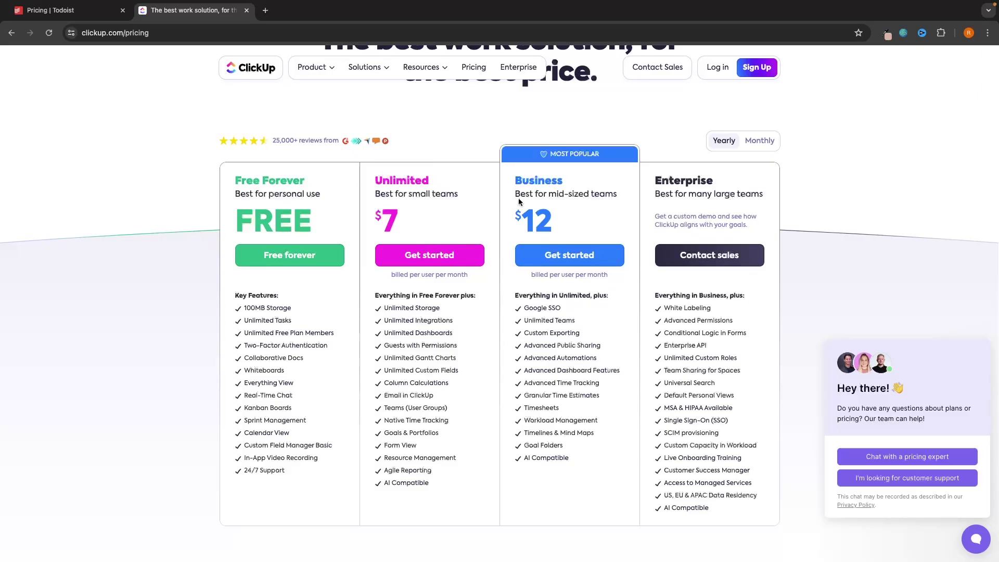
{"action": "scroll", "coordinate": [518, 223], "scroll_direction": "up", "scroll_amount": 1}
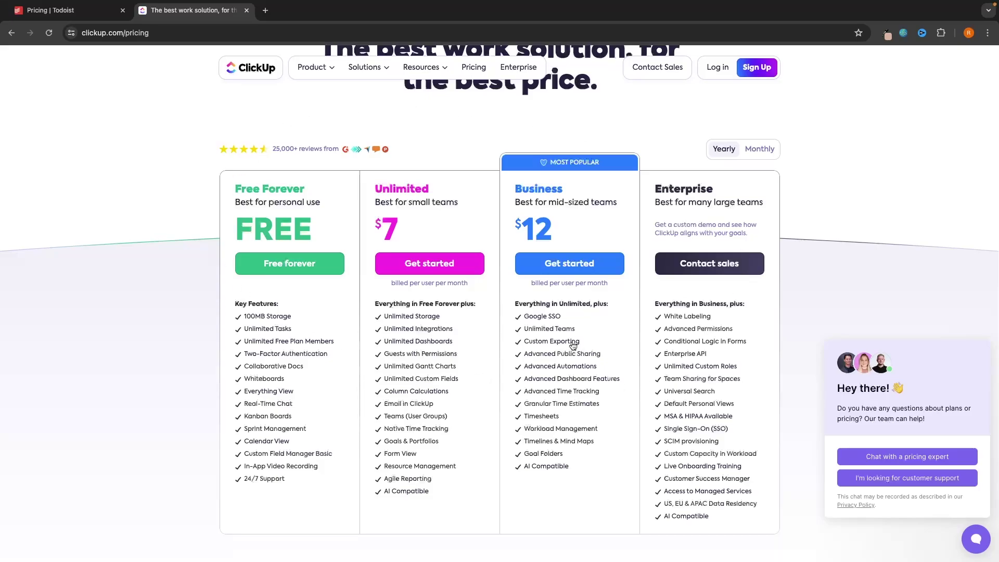
{"action": "left_click", "coordinate": [102, 11]}
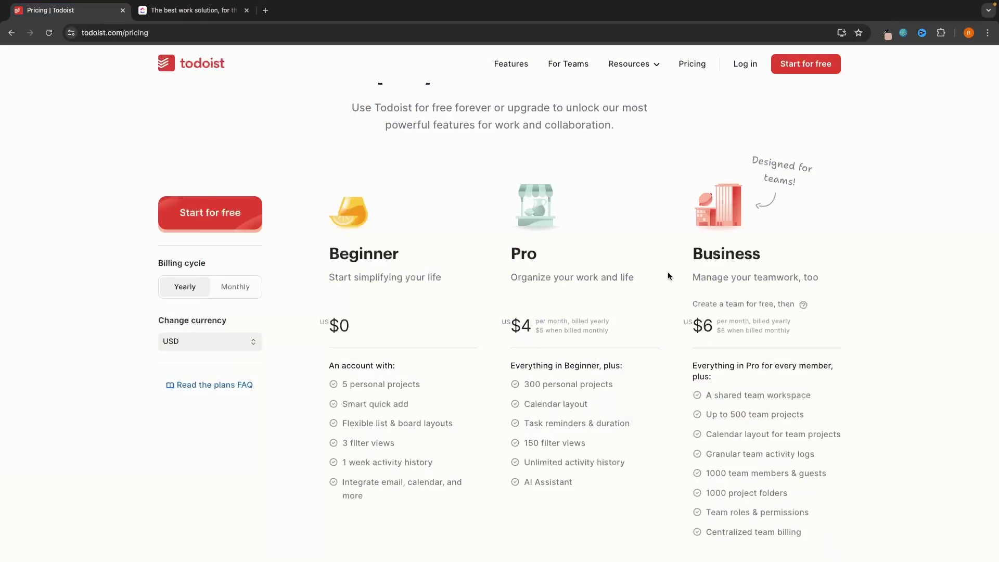
{"action": "key", "text": "ctrl+Tab"}
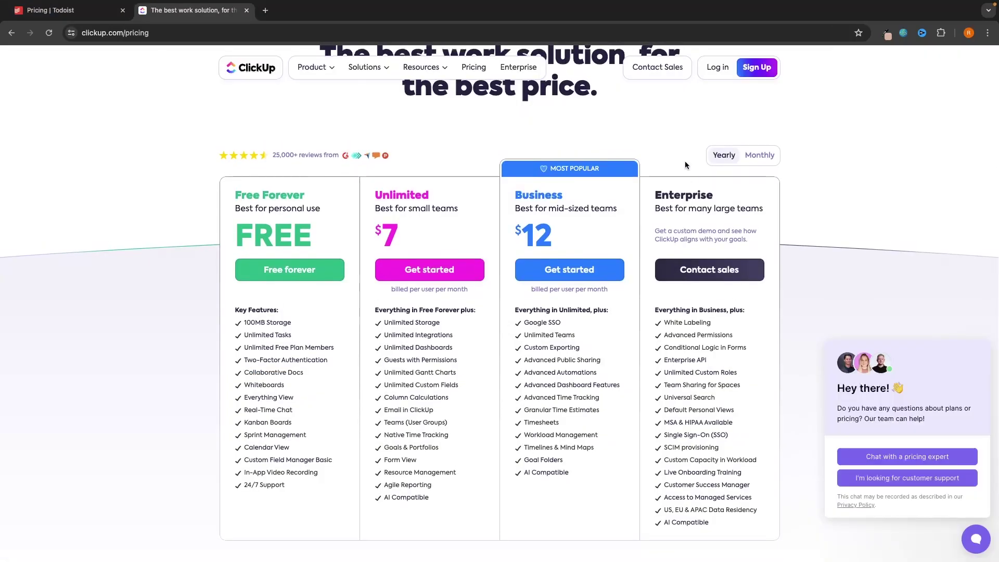
{"action": "key", "text": "ctrl+shift+Tab"}
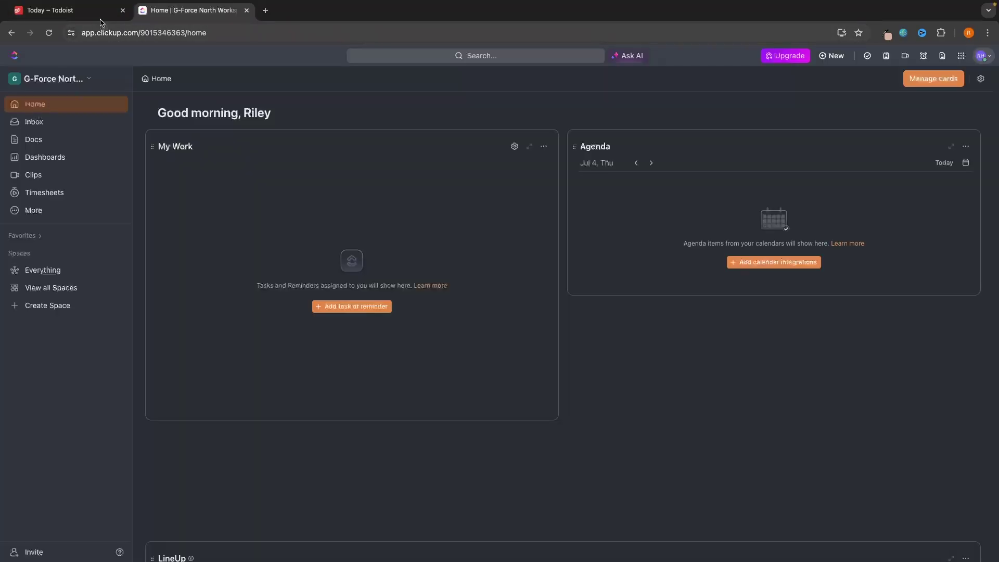
- Compare the Todoist Today view with the ClickUp workspace home page
{"action": "key", "text": "ctrl+shift+Tab"}
{"action": "left_click", "coordinate": [192, 10]}
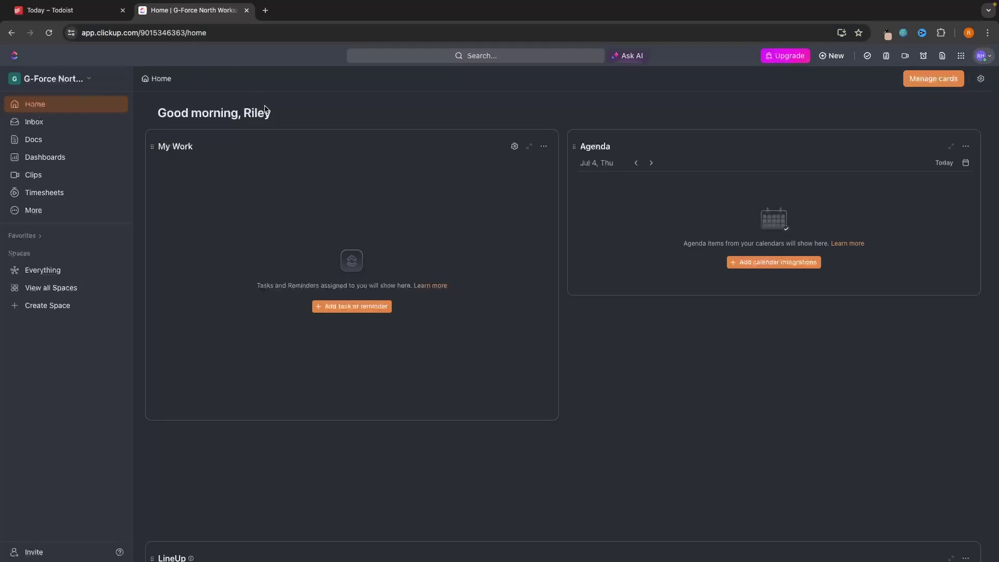
{"action": "left_click", "coordinate": [51, 15]}
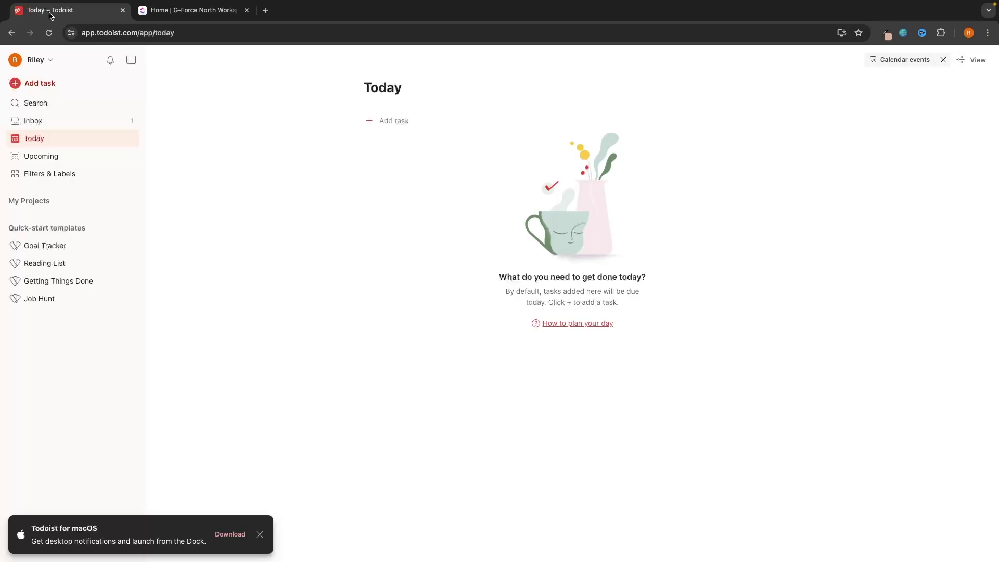
{"action": "key", "text": "ctrl+Tab"}
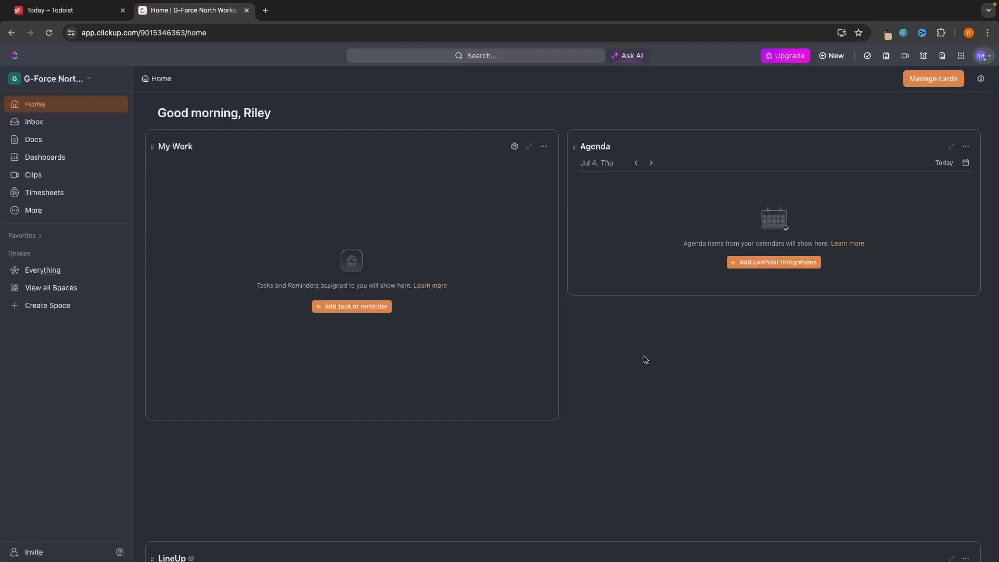
- Browse the featured project templates in Todoist, preview the Social Media Calendar template, and close the gallery
{"action": "left_click", "coordinate": [86, 15]}
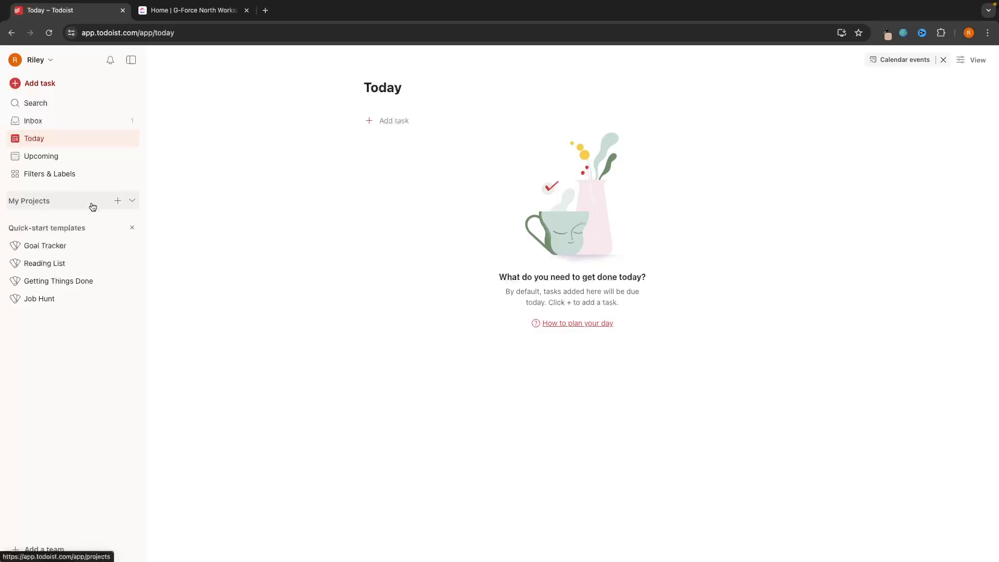
{"action": "left_click", "coordinate": [116, 202]}
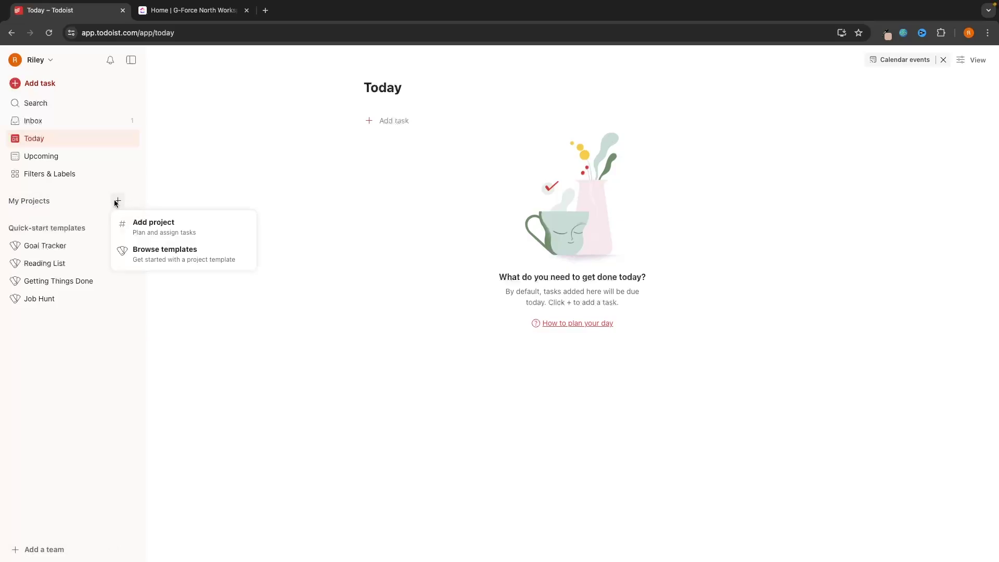
{"action": "left_click", "coordinate": [180, 253]}
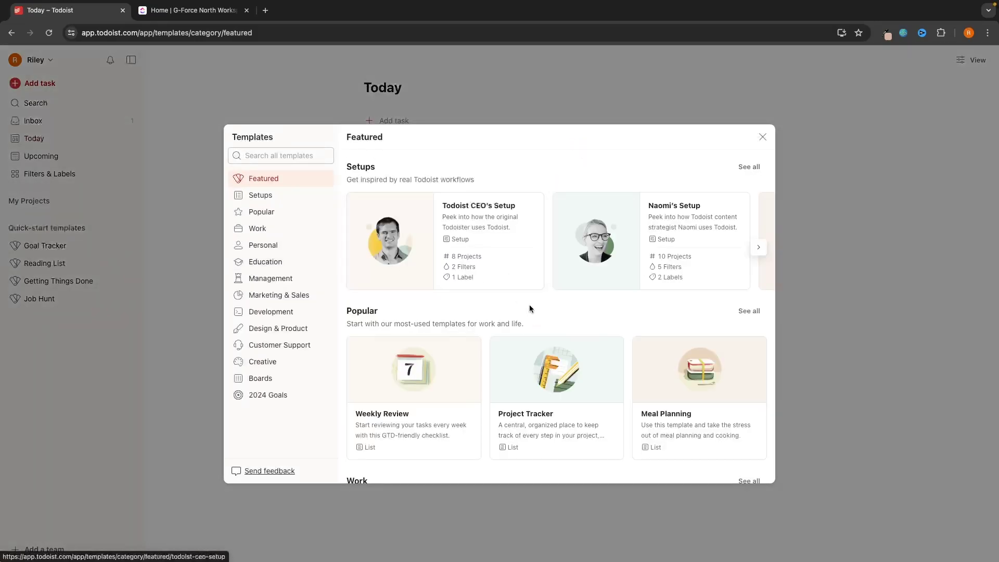
{"action": "scroll", "coordinate": [534, 300], "scroll_direction": "down", "scroll_amount": 10}
{"action": "left_click", "coordinate": [541, 289]}
{"action": "scroll", "coordinate": [541, 289], "scroll_direction": "down", "scroll_amount": 5}
{"action": "scroll", "coordinate": [538, 287], "scroll_direction": "up", "scroll_amount": 10}
{"action": "left_click", "coordinate": [239, 136]}
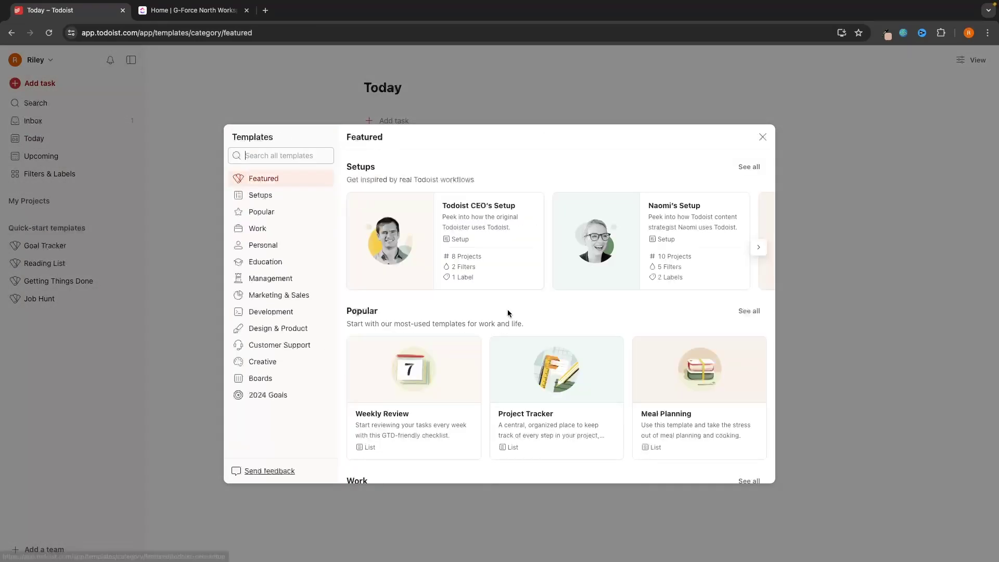
{"action": "scroll", "coordinate": [508, 313], "scroll_direction": "down", "scroll_amount": 20}
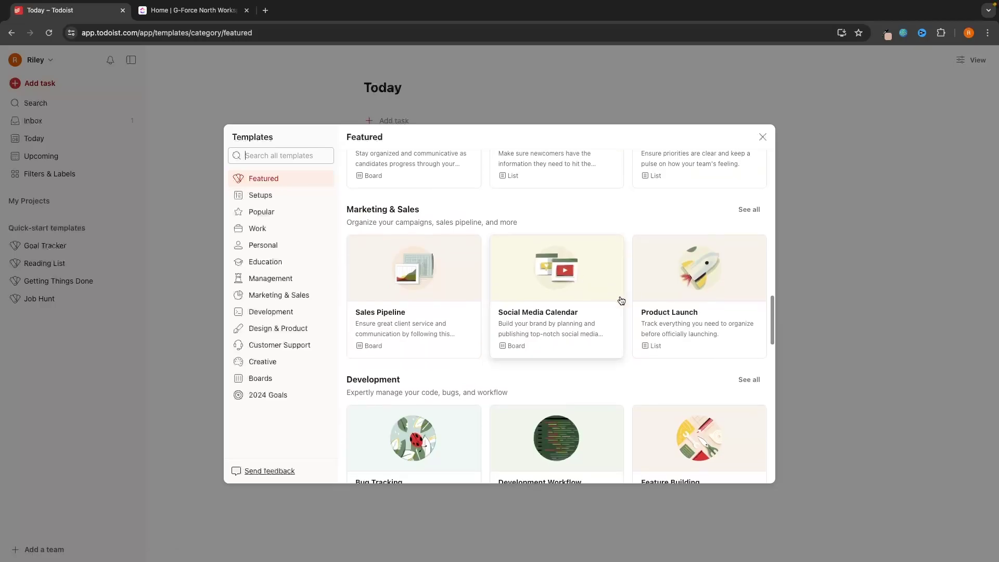
{"action": "left_click", "coordinate": [621, 300]}
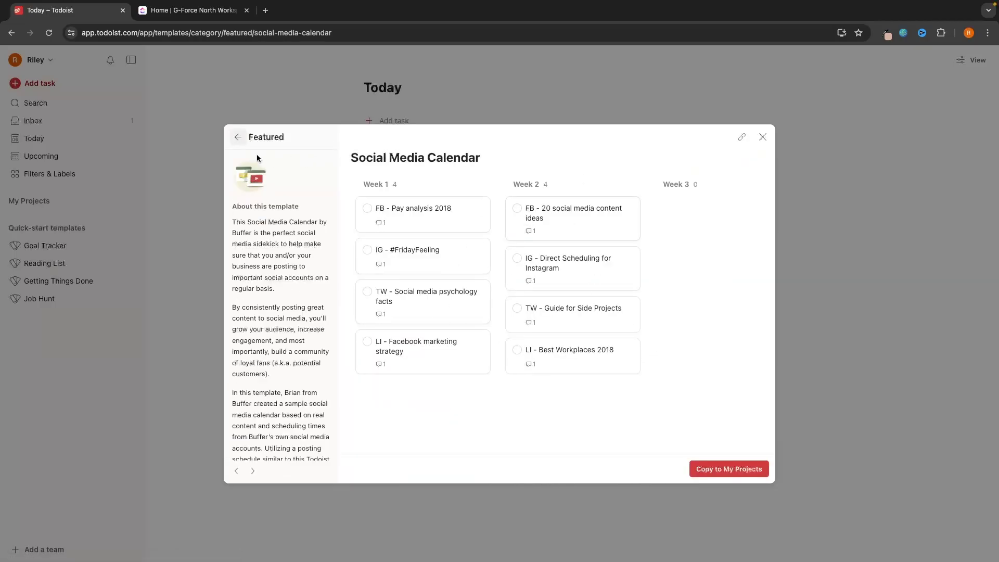
{"action": "left_click", "coordinate": [763, 136]}
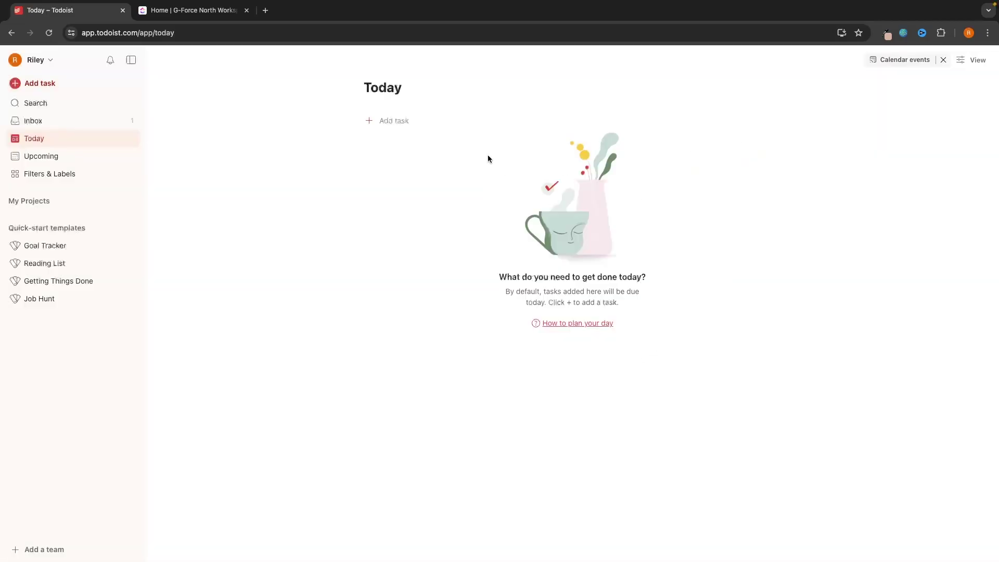
- Create a project named YouTube Videos in My Projects with the color Red and the Board view
{"action": "left_click", "coordinate": [118, 201]}
{"action": "left_click", "coordinate": [140, 222]}
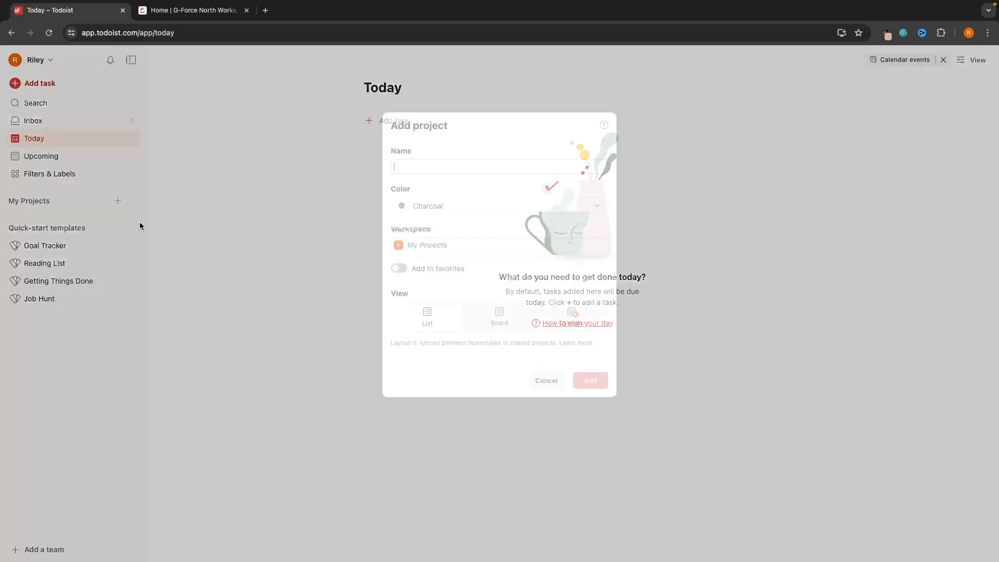
{"action": "type", "text": "YouTube Videos"}
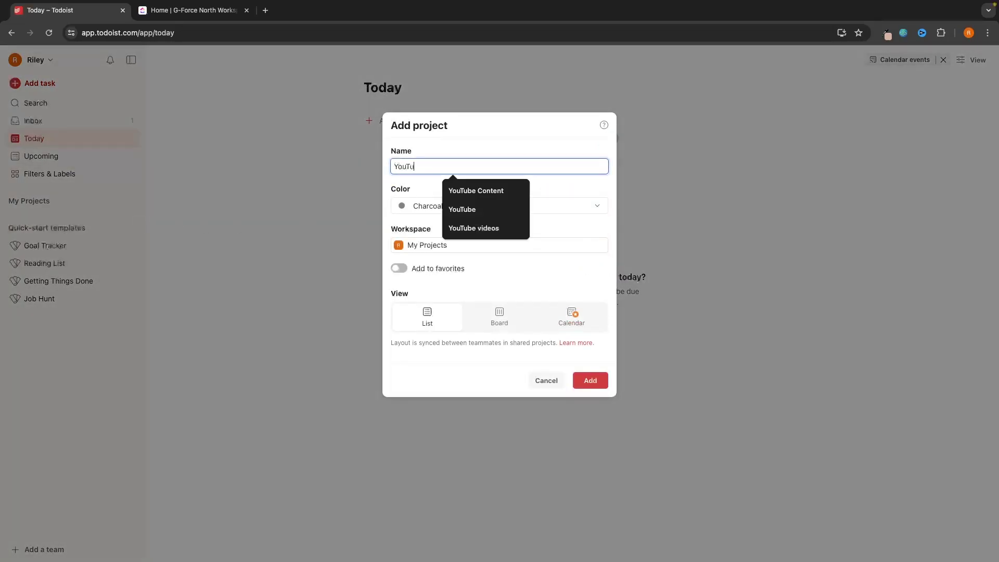
{"action": "left_click", "coordinate": [504, 201]}
{"action": "scroll", "coordinate": [459, 257], "scroll_direction": "up", "scroll_amount": 1}
{"action": "scroll", "coordinate": [459, 256], "scroll_direction": "up", "scroll_amount": 3}
{"action": "left_click", "coordinate": [437, 235]}
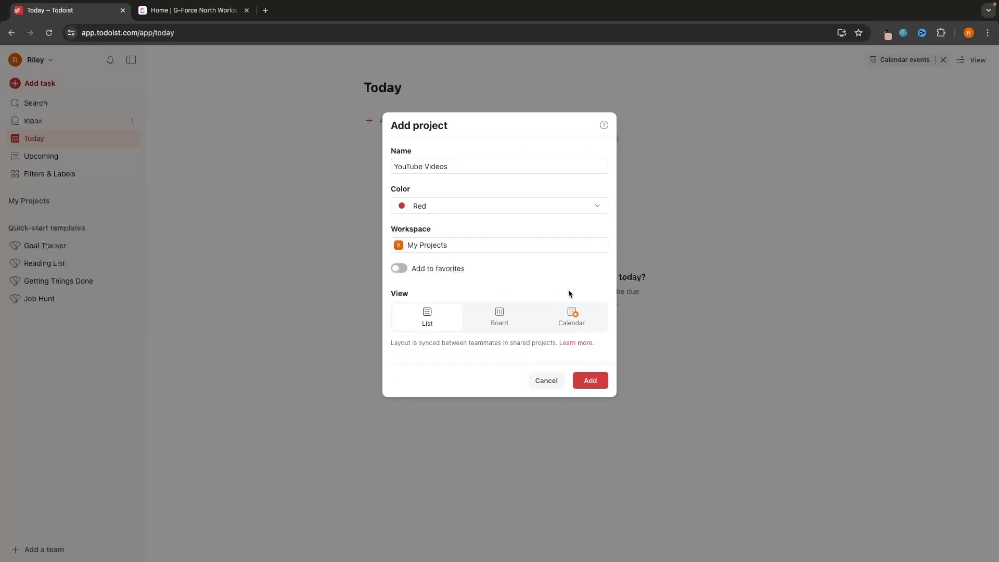
{"action": "left_click", "coordinate": [494, 320]}
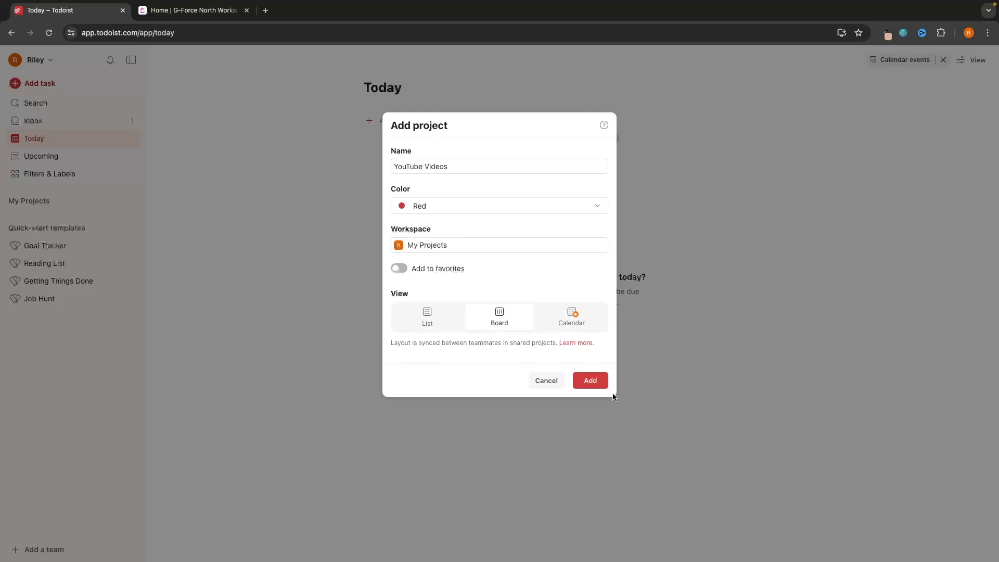
{"action": "left_click", "coordinate": [591, 383]}
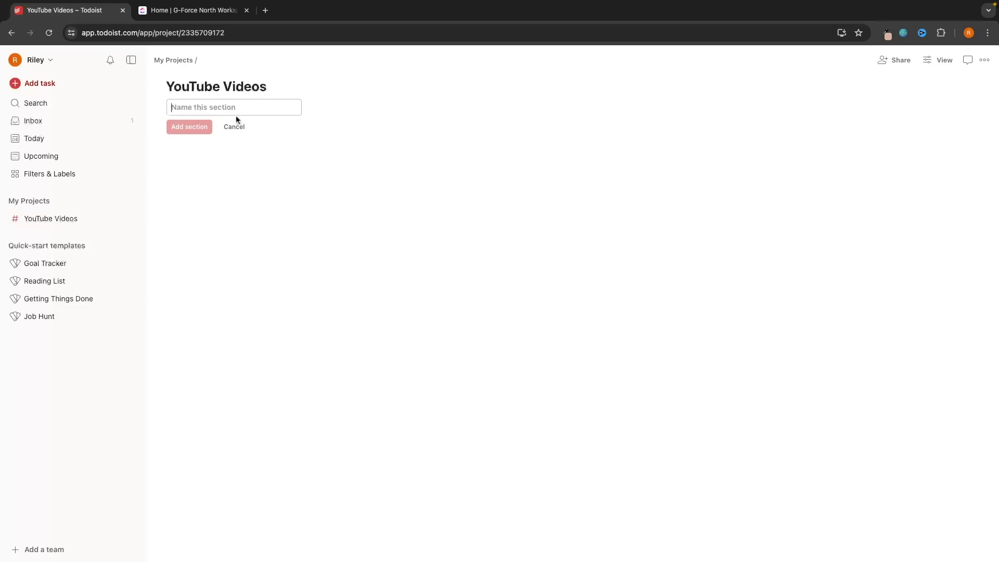
- Add the sections To Do and Recorded to the YouTube Videos board
{"action": "type", "text": "To Do"}
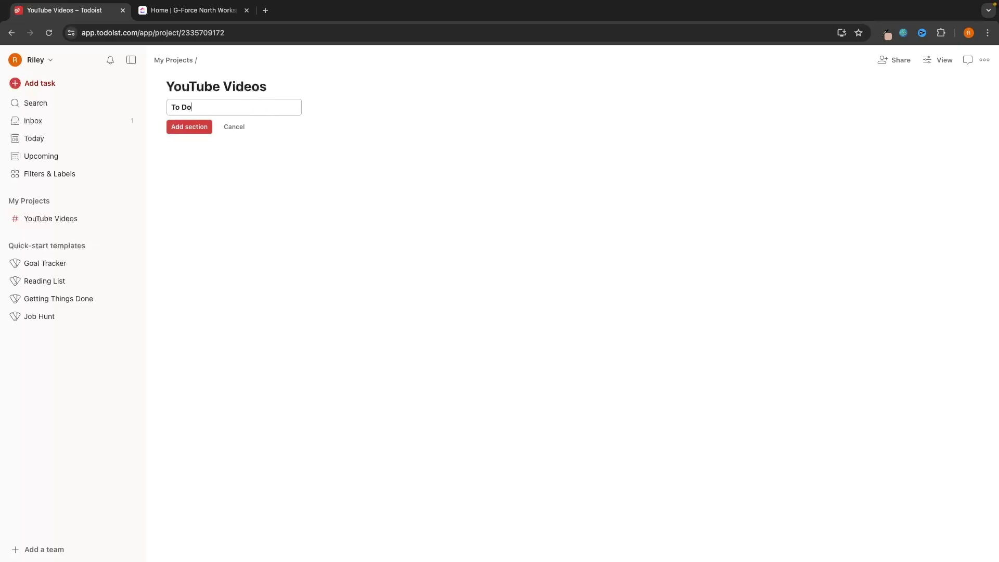
{"action": "key", "text": "Return"}
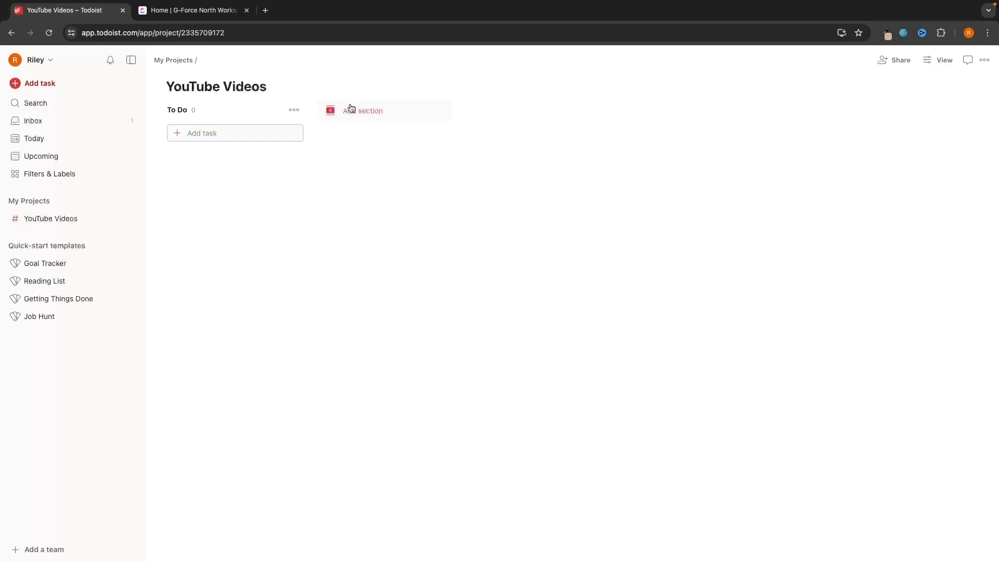
{"action": "type", "text": "Recorde"}
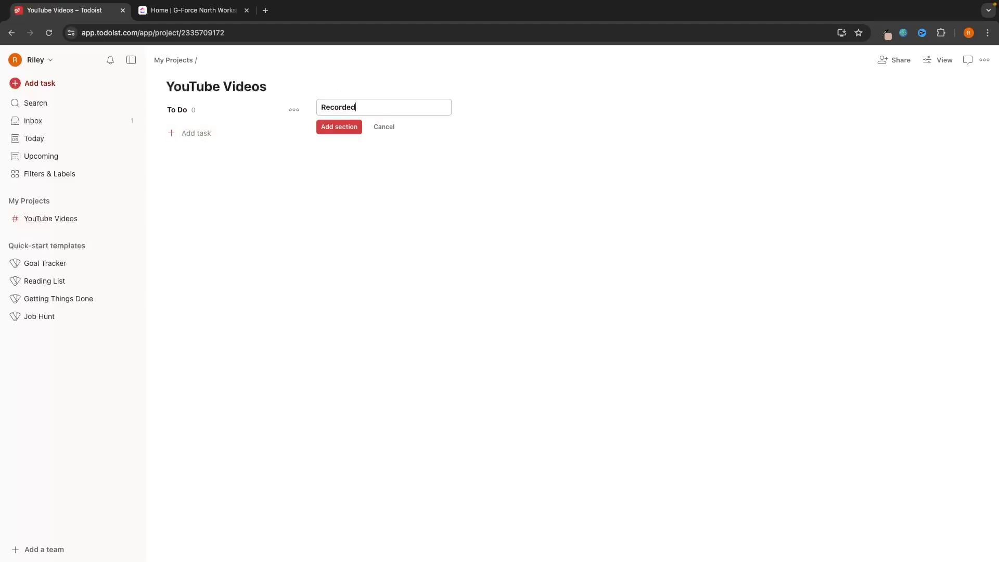
{"action": "type", "text": "d"}
{"action": "key", "text": "Return"}
- Add the sections Edited and Uploaded after Recorded on the YouTube Videos board
{"action": "left_click", "coordinate": [502, 112]}
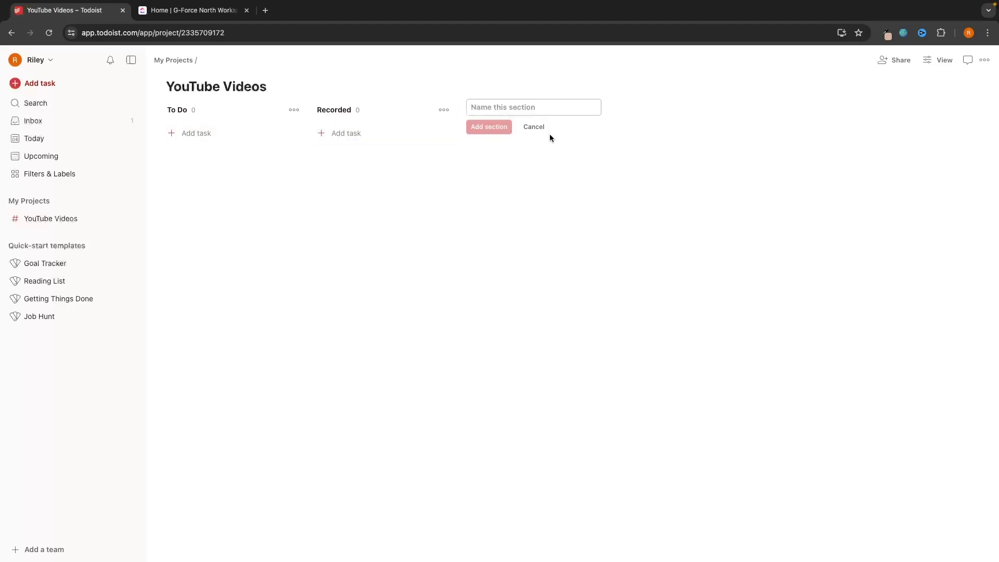
{"action": "type", "text": "Edited"}
{"action": "key", "text": "Return"}
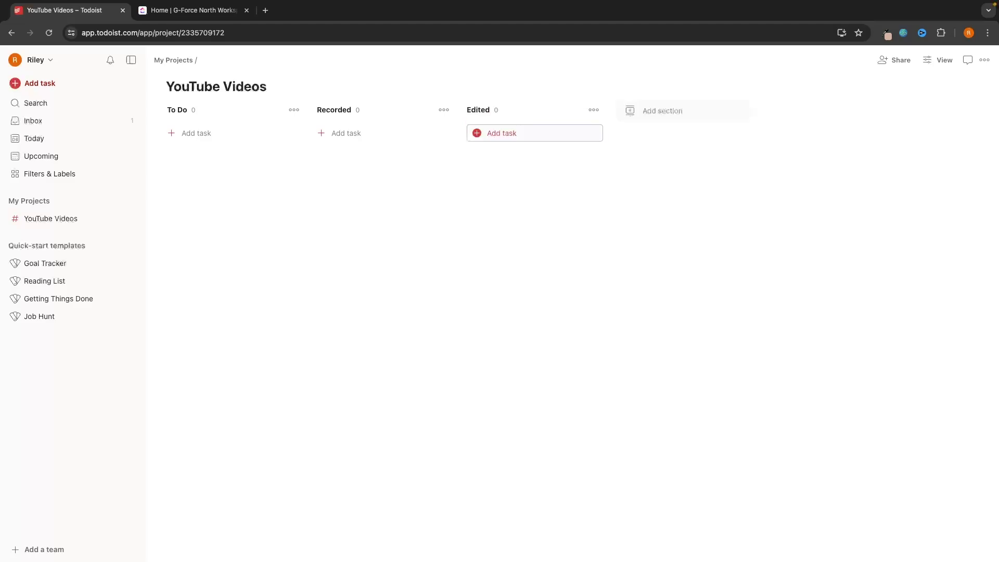
{"action": "left_click", "coordinate": [659, 120]}
{"action": "type", "text": "Up"}
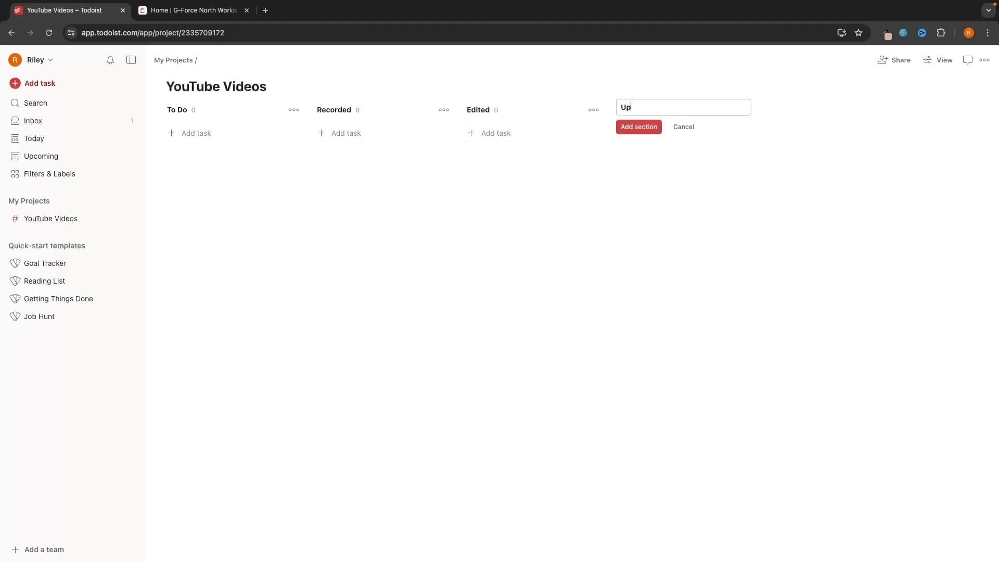
{"action": "type", "text": "loaded"}
{"action": "key", "text": "Return"}
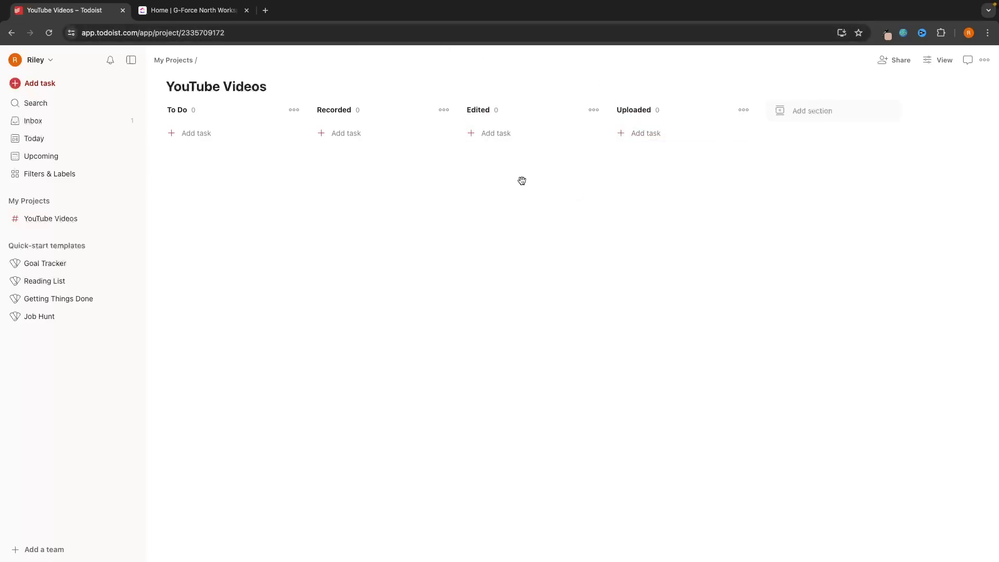
- Switch to the ClickUp workspace home page
{"action": "key", "text": "ctrl+Tab"}
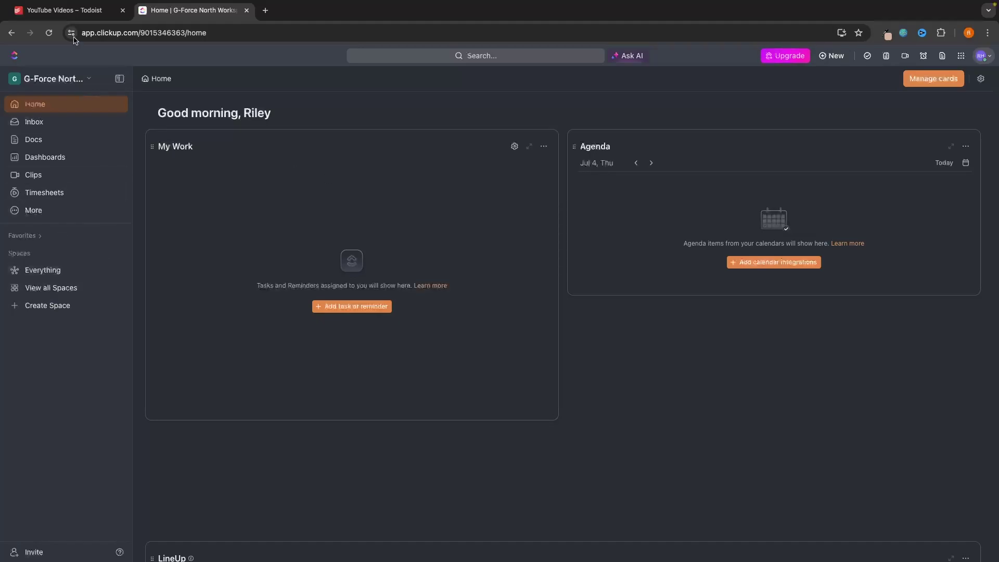
{"action": "key", "text": "ctrl+Tab"}
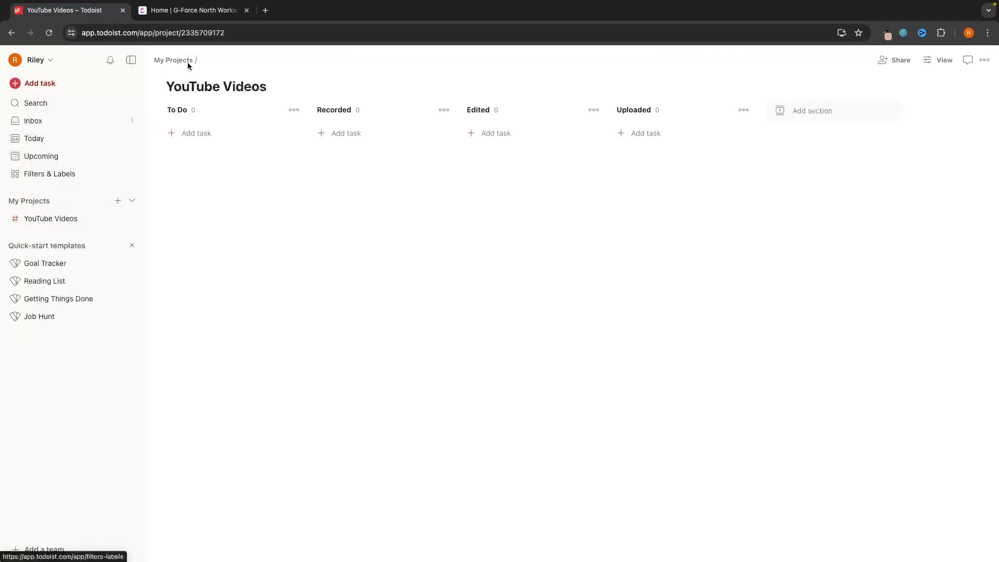
{"action": "left_click", "coordinate": [192, 10]}
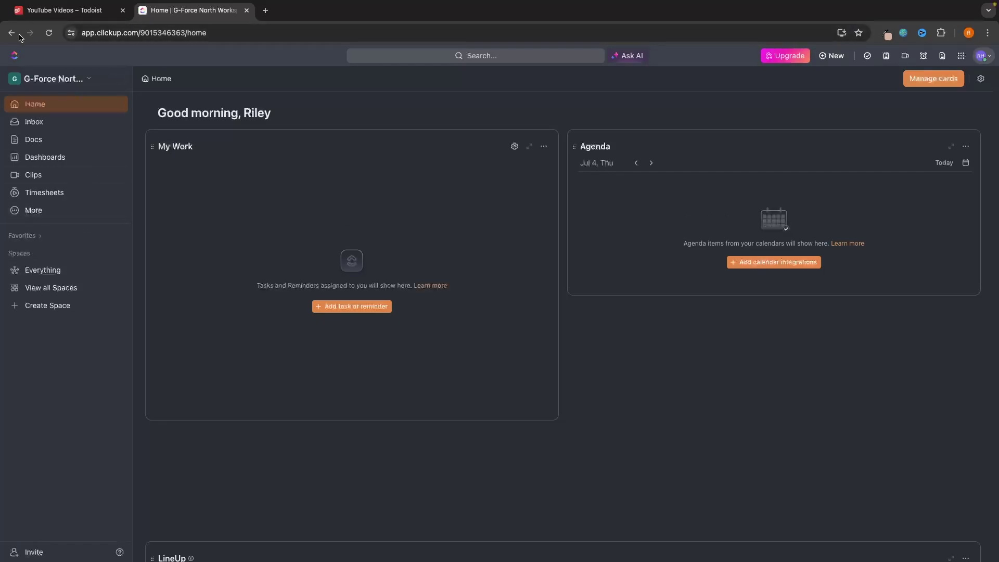
- Browse the ClickUp space templates offered for a new space, and return to the YouTube Videos board in Todoist
{"action": "left_click", "coordinate": [49, 310]}
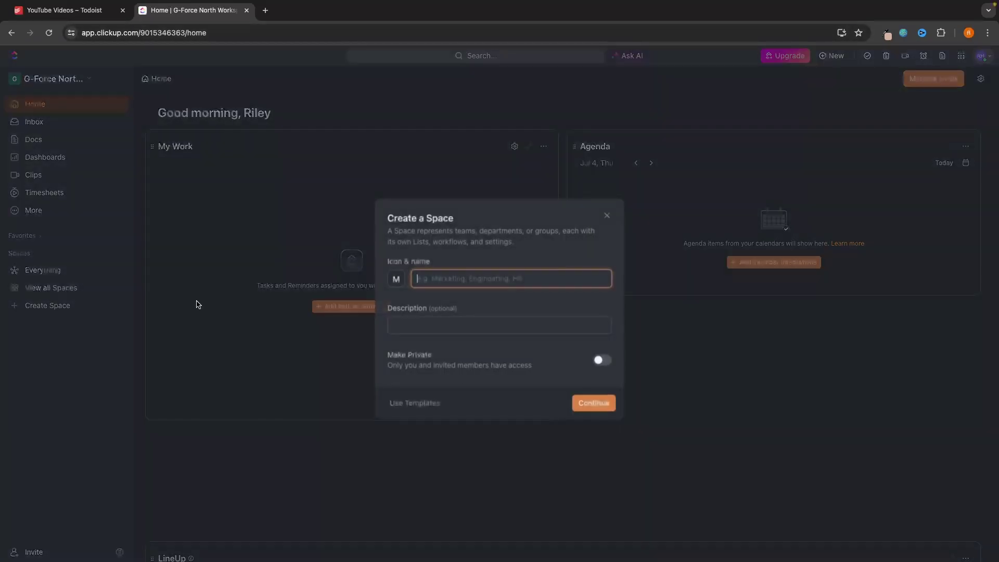
{"action": "left_click", "coordinate": [419, 404]}
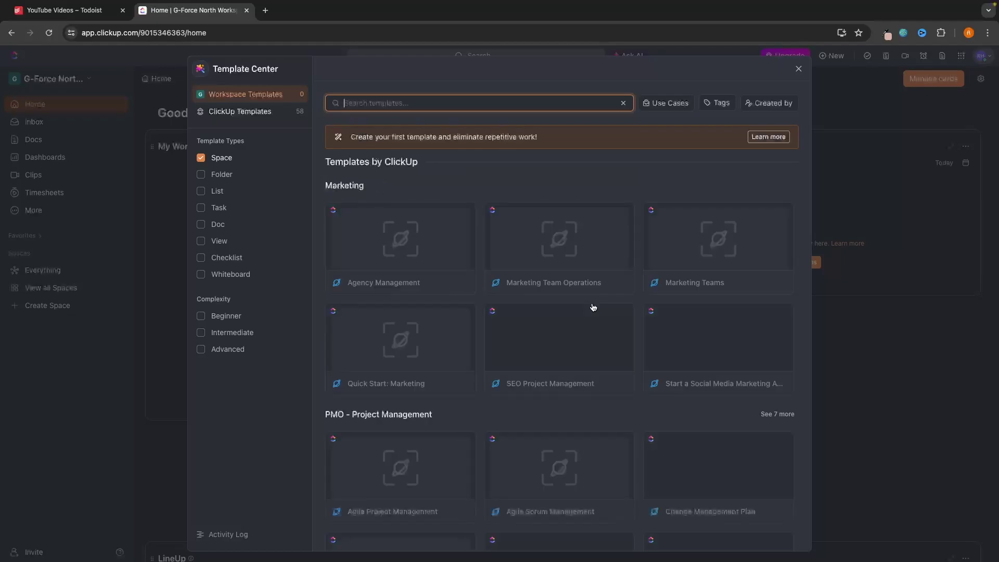
{"action": "scroll", "coordinate": [671, 356], "scroll_direction": "down", "scroll_amount": 5}
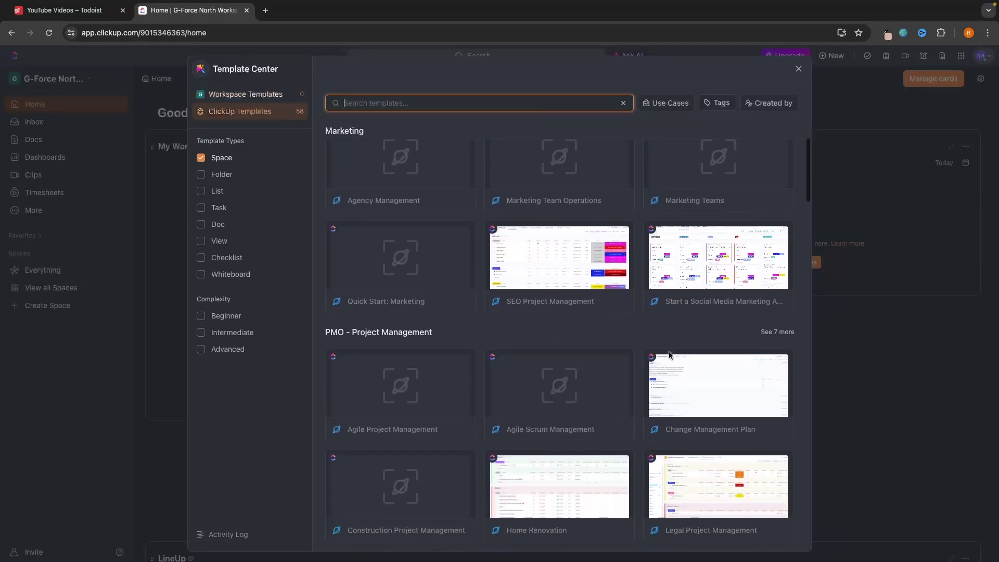
{"action": "scroll", "coordinate": [670, 356], "scroll_direction": "down", "scroll_amount": 2}
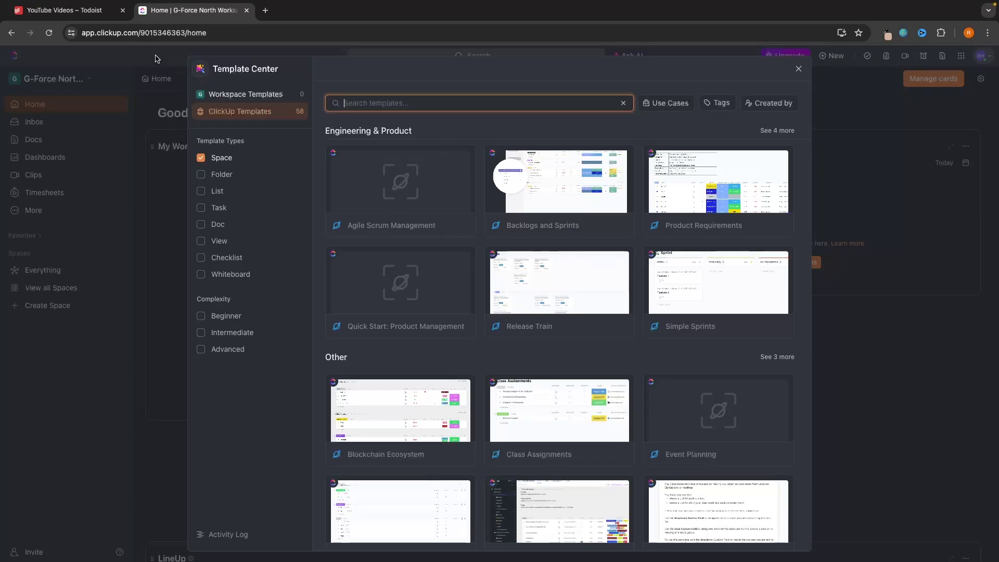
{"action": "left_click", "coordinate": [96, 6]}
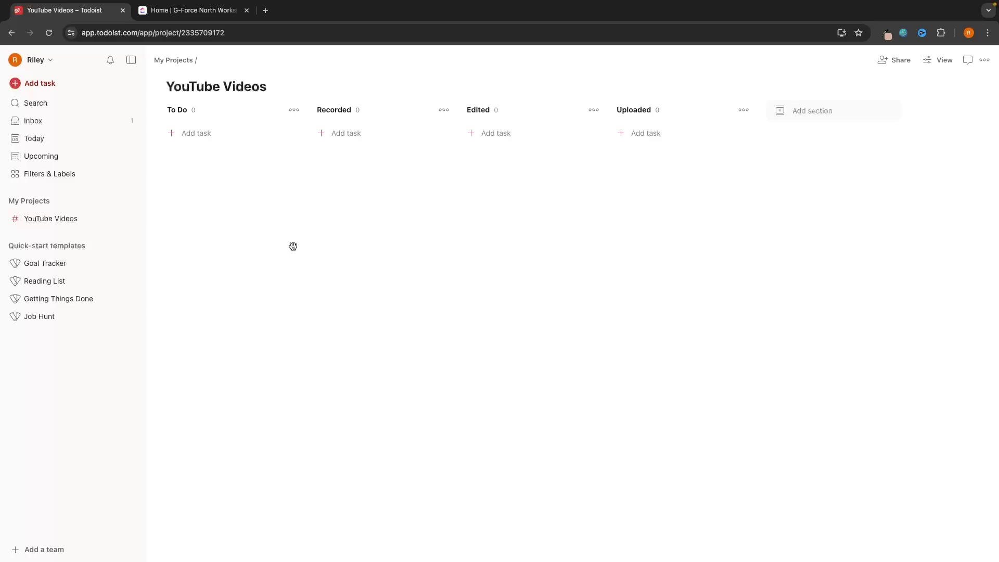
- Create a space named YouTube Content in ClickUp with the Starter workflow and its default settings
{"action": "key", "text": "ctrl+Tab"}
{"action": "left_click", "coordinate": [73, 305]}
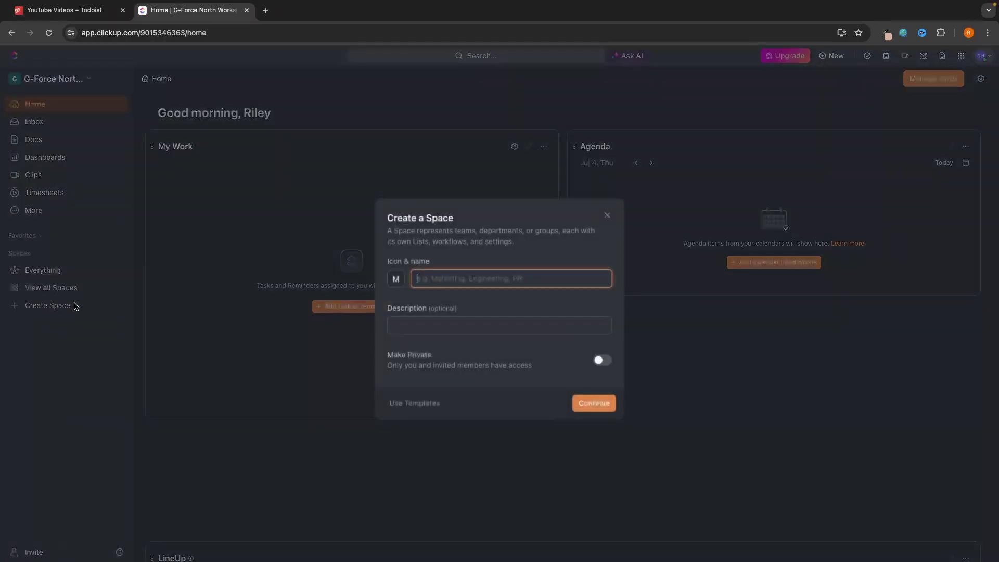
{"action": "type", "text": "You"}
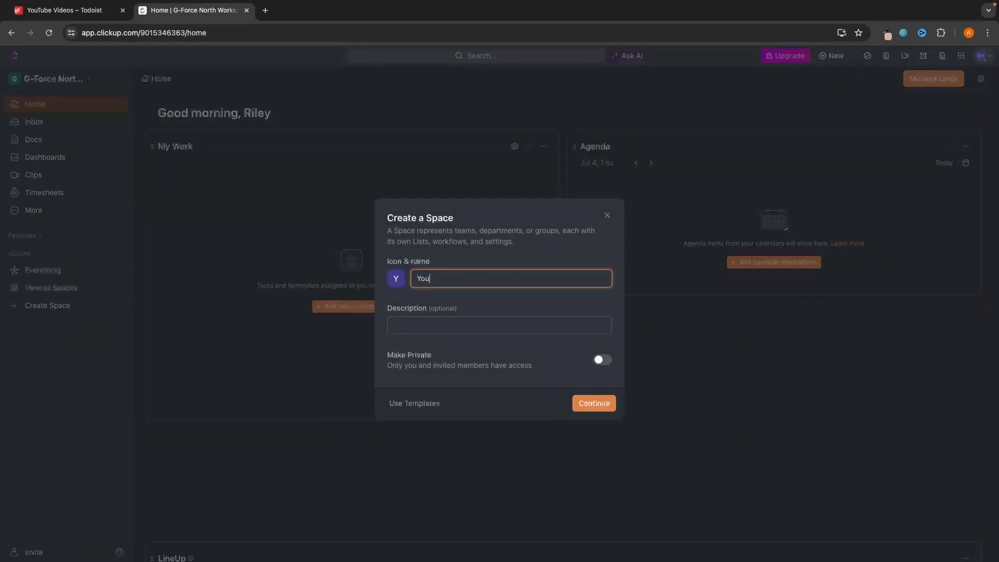
{"action": "type", "text": "Tube Vihannel"}
{"action": "left_click", "coordinate": [594, 403]}
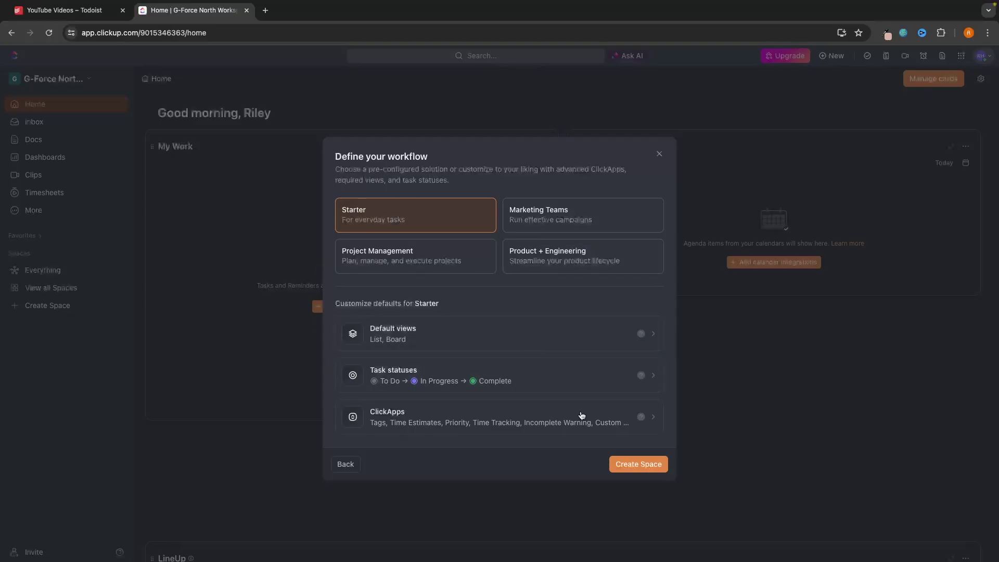
{"action": "left_click", "coordinate": [639, 465]}
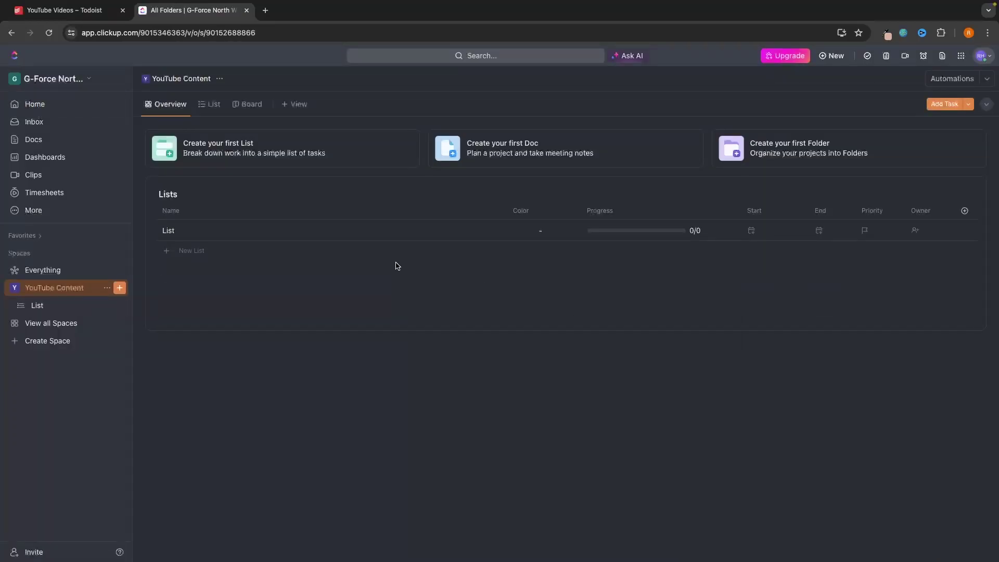
- Compare the List and Board views of the YouTube Content space with those of Todoist's YouTube Videos project, leaving both on Board
{"action": "left_click", "coordinate": [213, 108]}
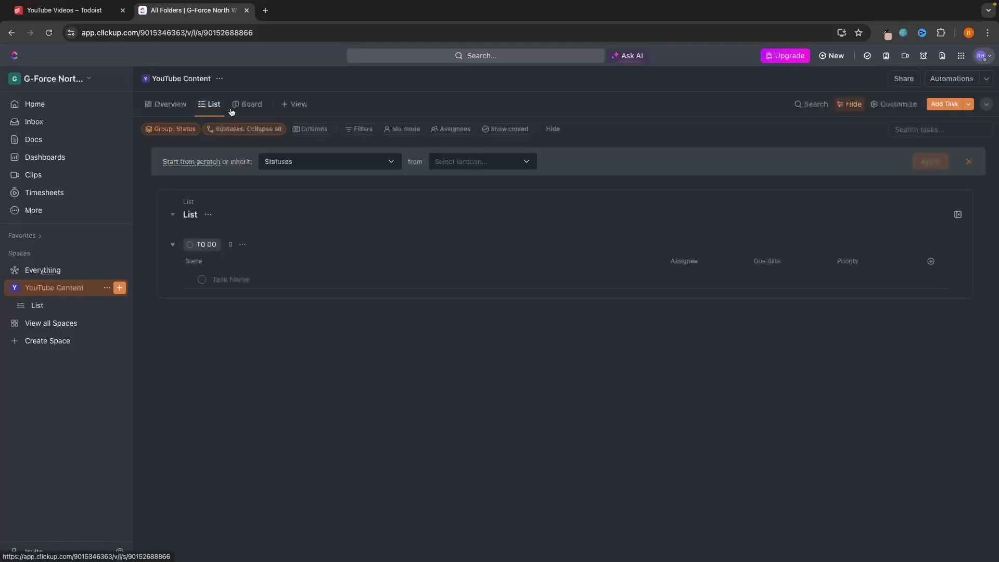
{"action": "left_click", "coordinate": [247, 109]}
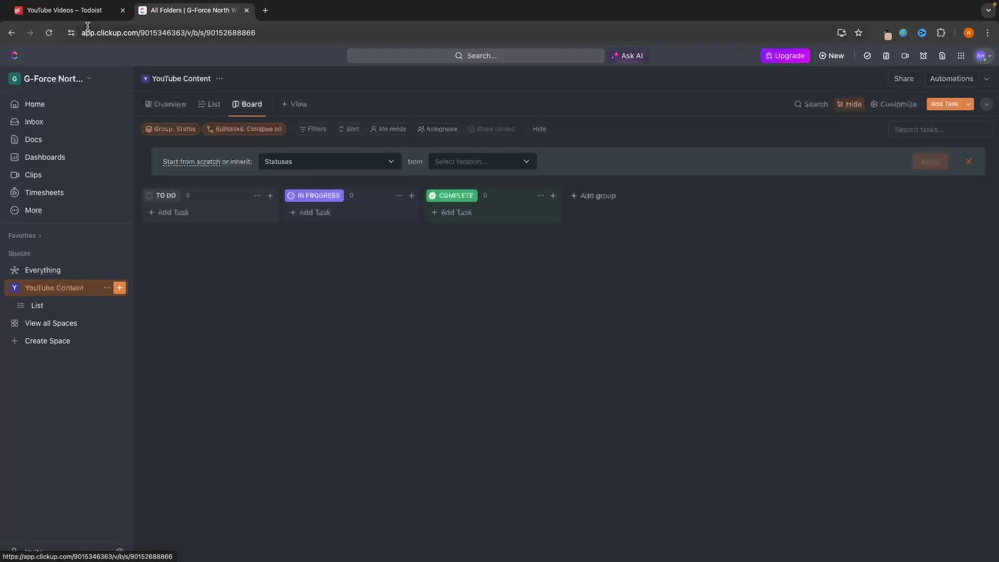
{"action": "left_click", "coordinate": [67, 11]}
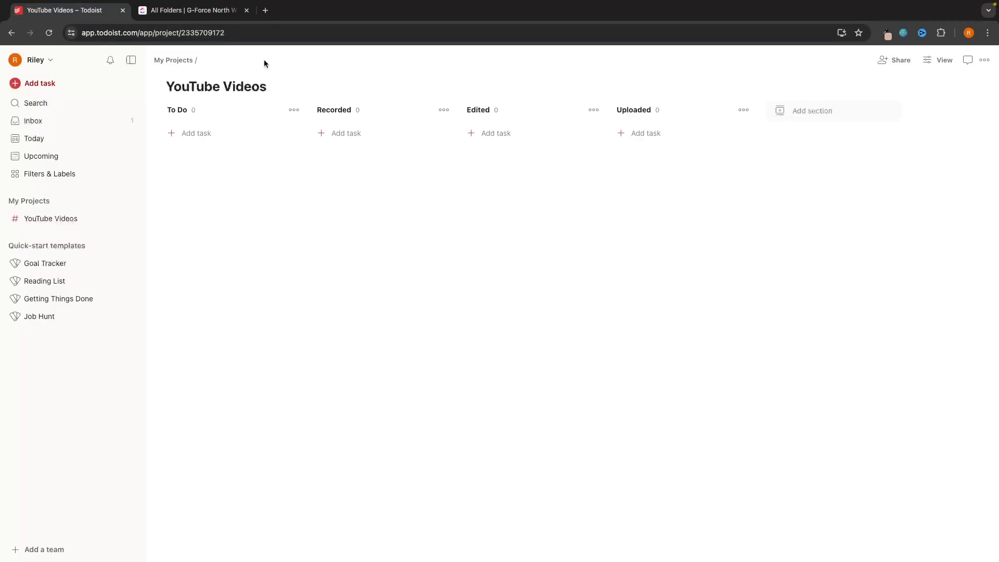
{"action": "left_click", "coordinate": [939, 61]}
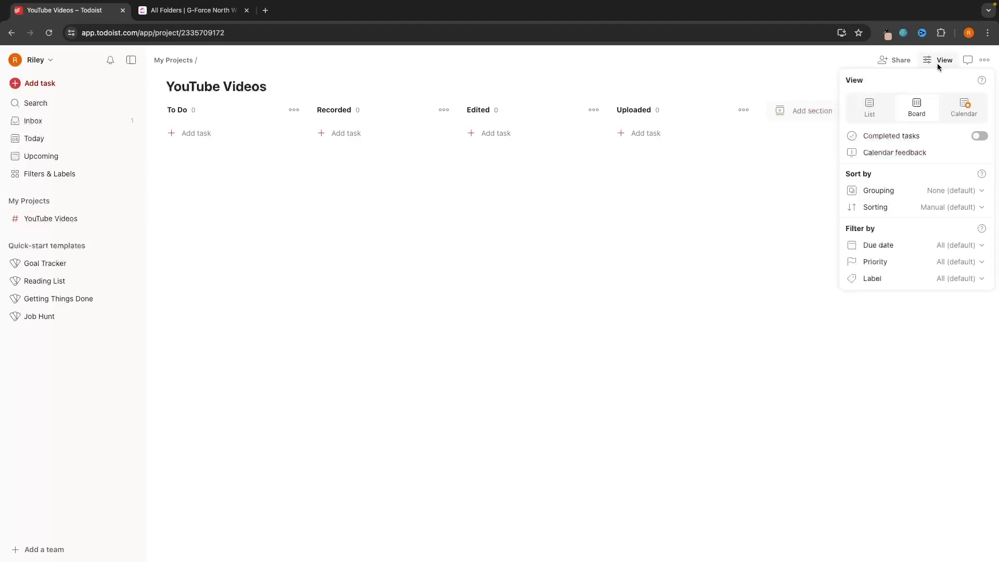
{"action": "left_click", "coordinate": [890, 114]}
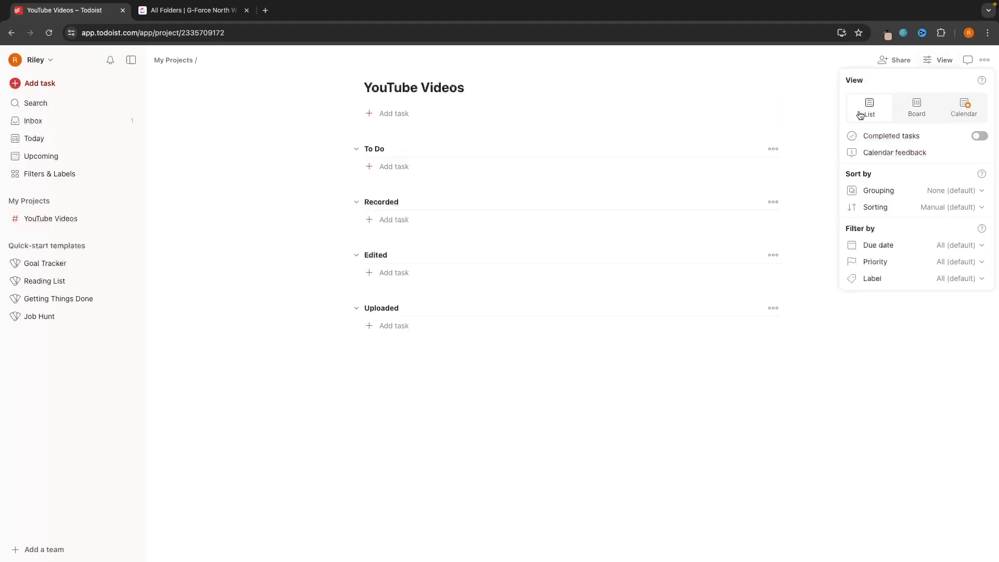
{"action": "left_click", "coordinate": [917, 109]}
- In ClickUp, rename the In Progress status on the YouTube Content list's board to Recorded
{"action": "key", "text": "ctrl+Tab"}
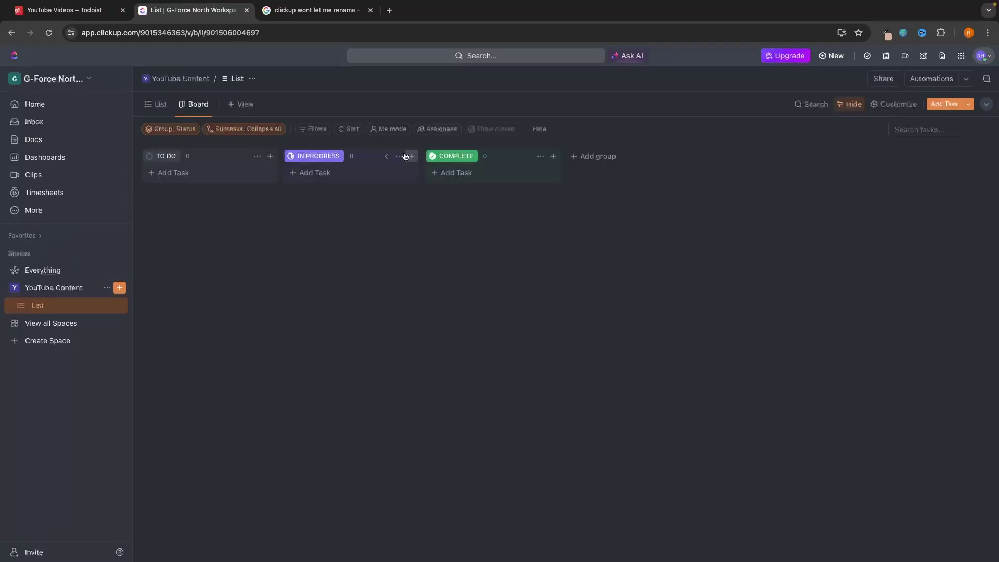
{"action": "left_click", "coordinate": [398, 156]}
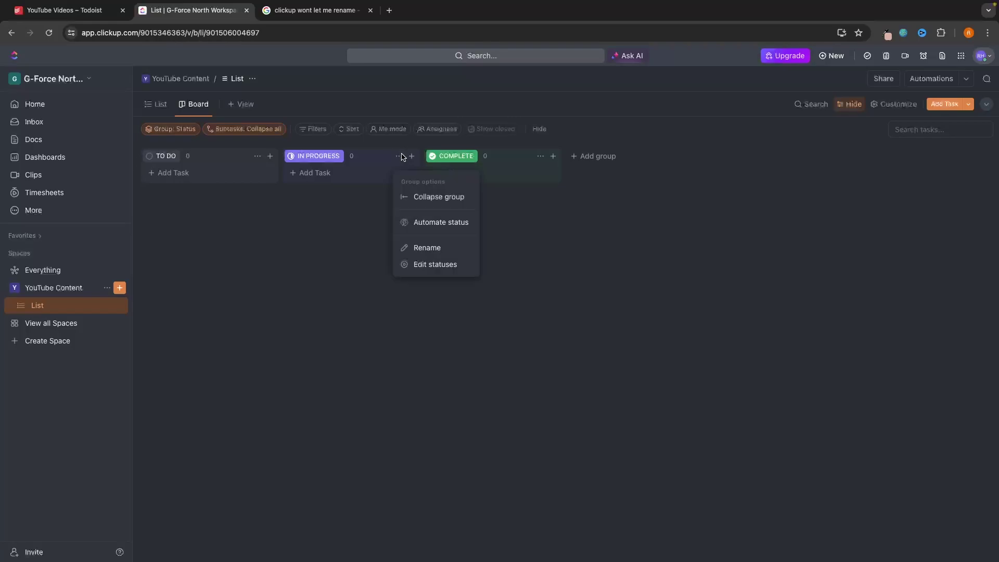
{"action": "left_click", "coordinate": [436, 251]}
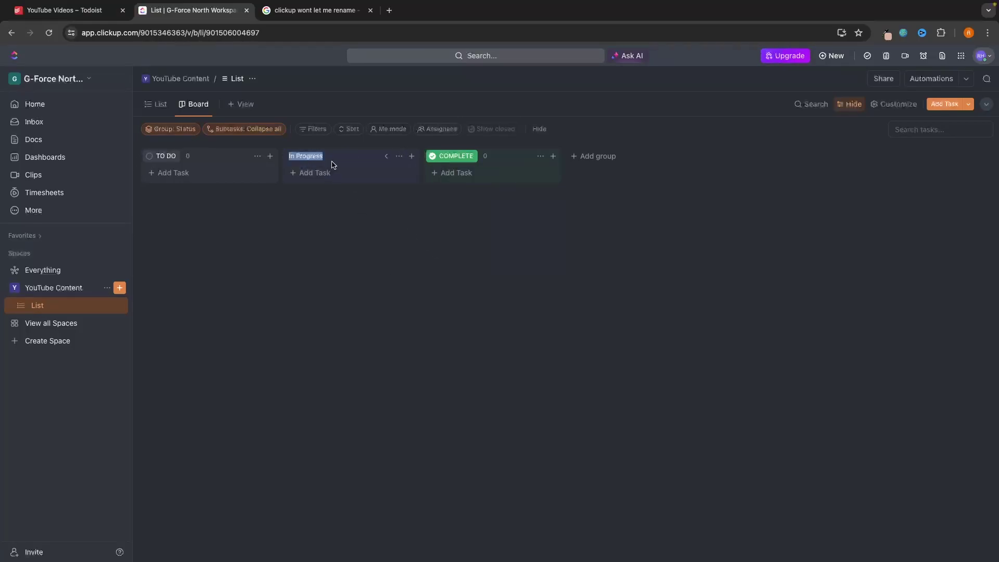
{"action": "type", "text": "Recorded"}
{"action": "key", "text": "Return"}
{"action": "left_click", "coordinate": [557, 314]}
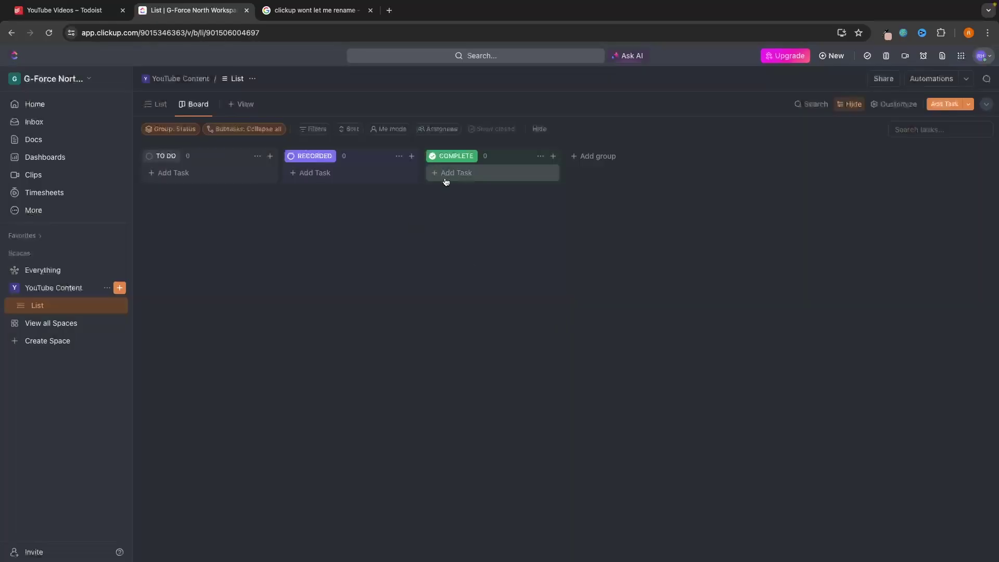
- Add the status groups Edited and Uploaded to the board between Recorded and Complete
{"action": "left_click", "coordinate": [541, 156]}
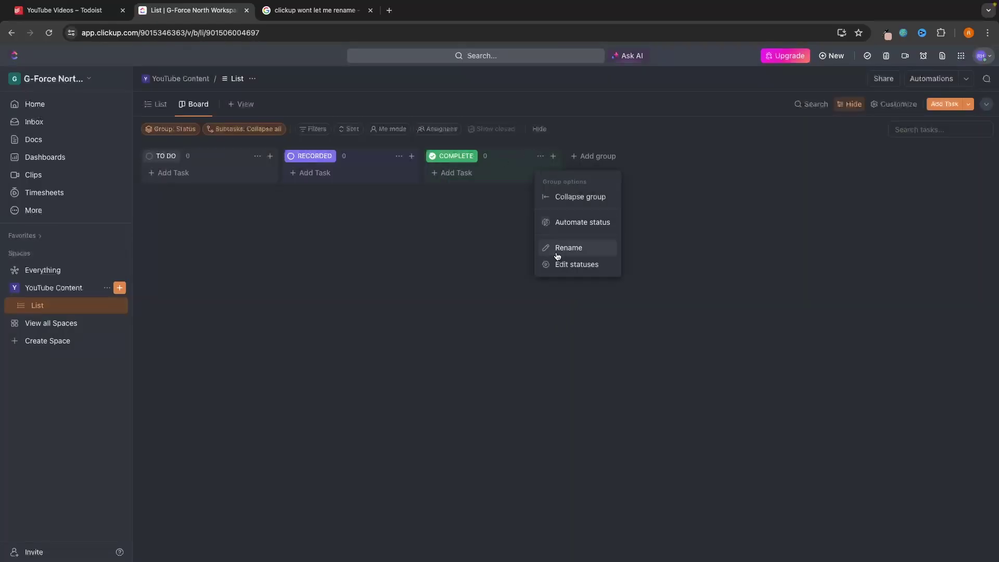
{"action": "left_click", "coordinate": [516, 231]}
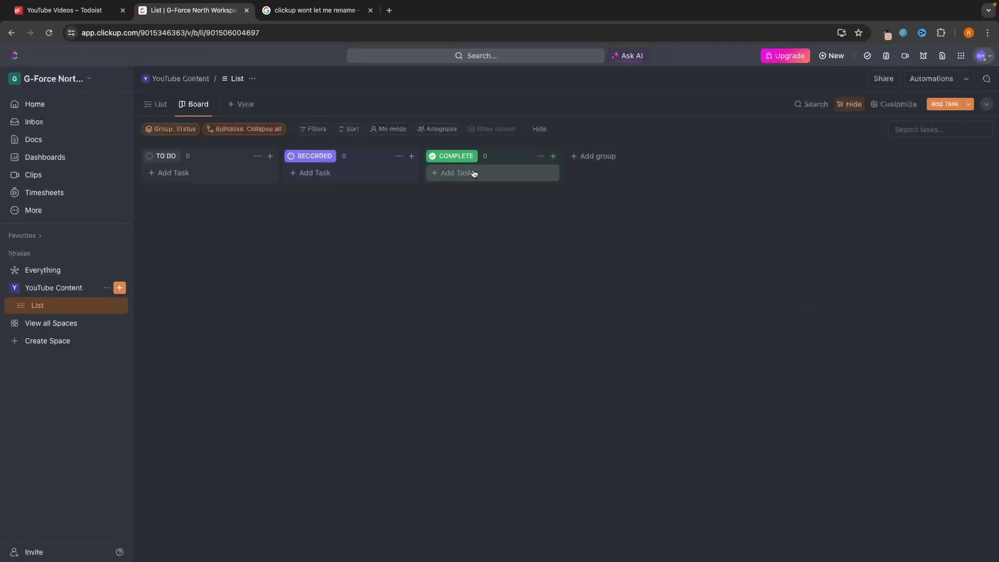
{"action": "left_click", "coordinate": [607, 161]}
{"action": "type", "text": "Edited"}
{"action": "key", "text": "Return"}
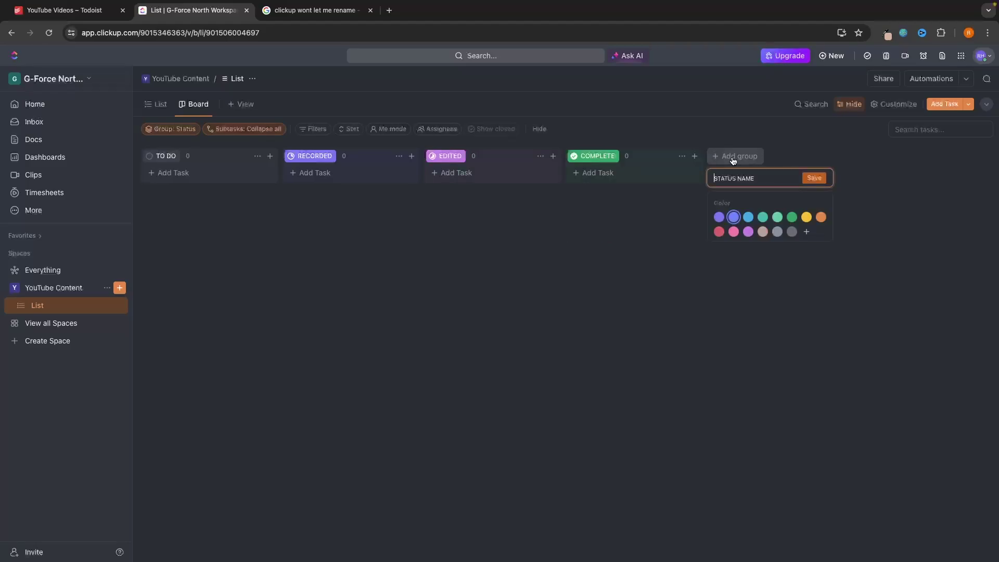
{"action": "type", "text": "Uploaded"}
{"action": "key", "text": "Return"}
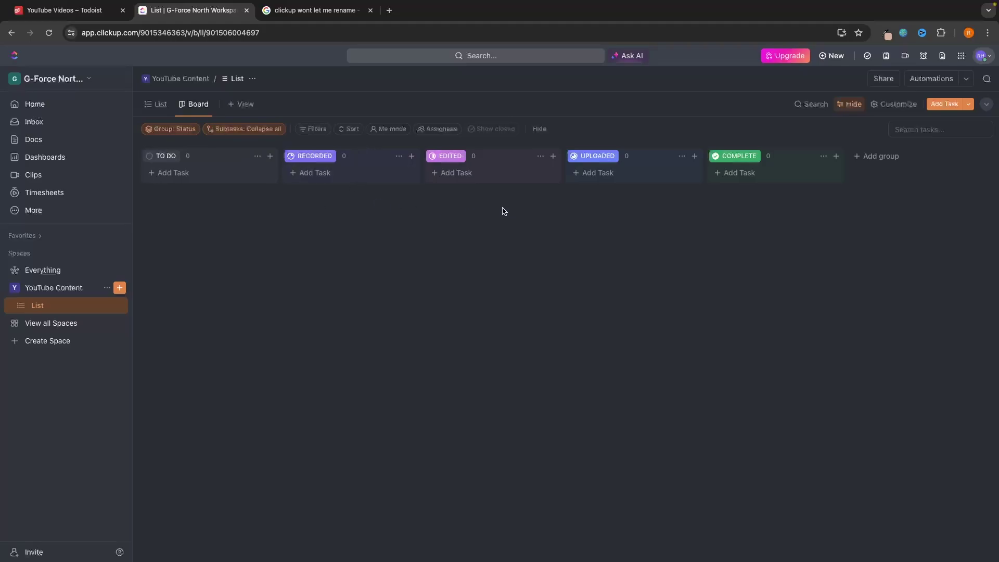
- Check the YouTube Videos board in Todoist with its view options closed, and return to the ClickUp board
{"action": "left_click", "coordinate": [68, 9]}
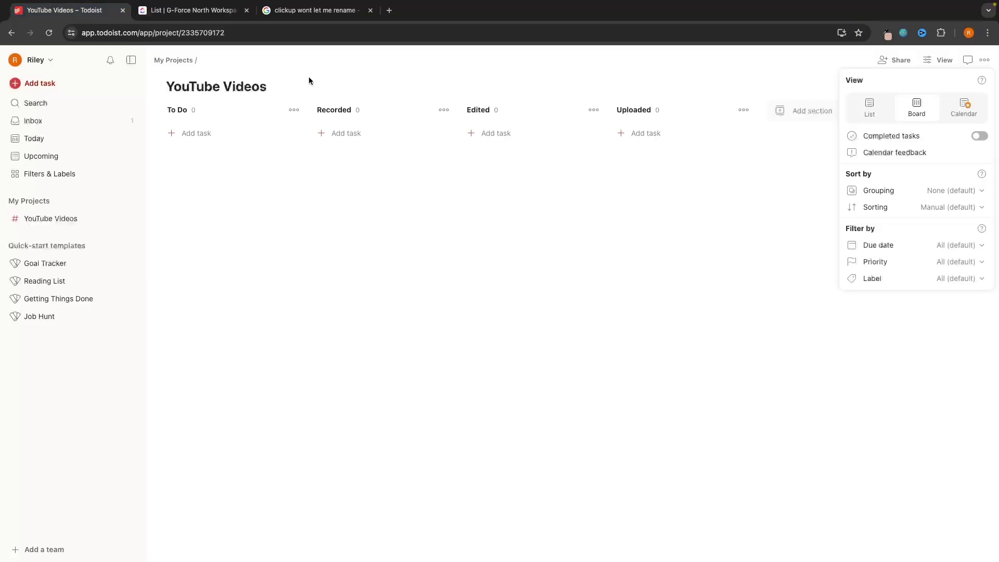
{"action": "left_click", "coordinate": [403, 198]}
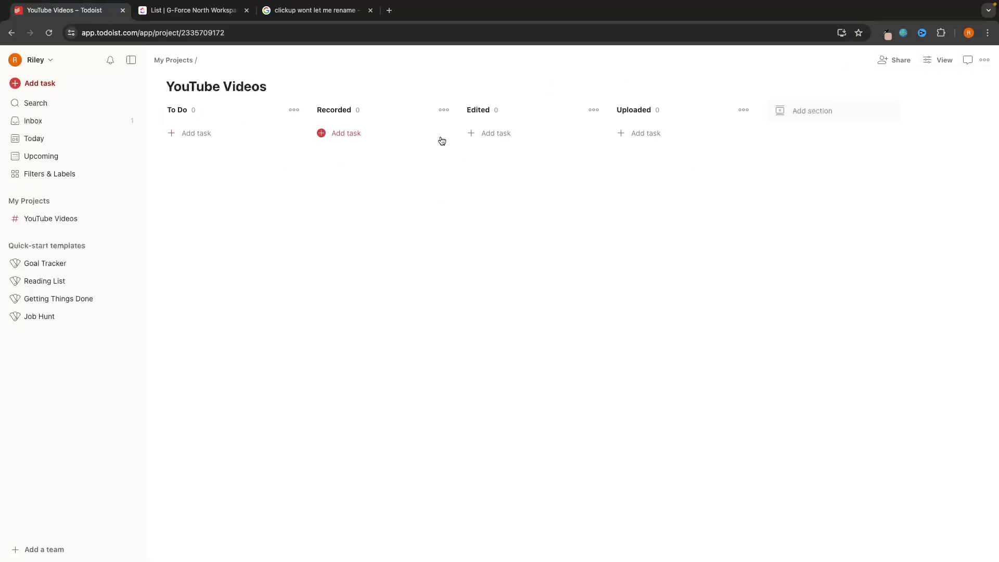
{"action": "left_click", "coordinate": [219, 12]}
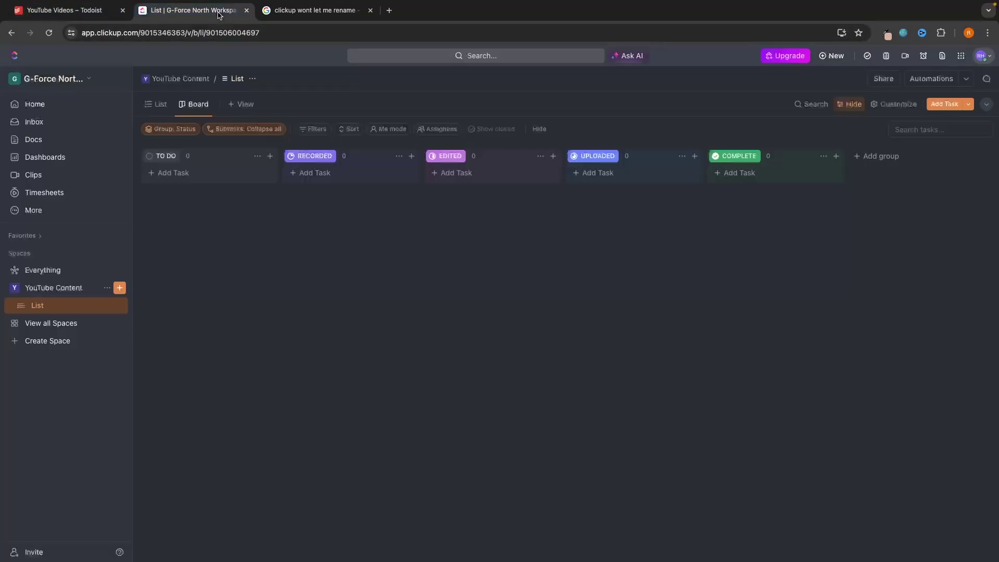
- Edit the list statuses, setting the color of To Do to blue and Recorded to light blue
{"action": "left_click", "coordinate": [398, 156]}
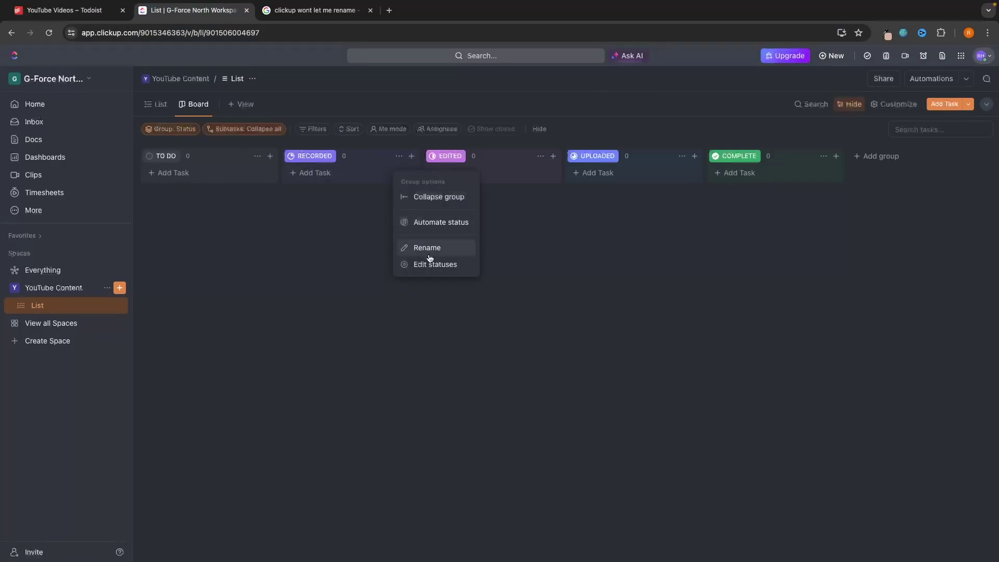
{"action": "left_click", "coordinate": [432, 264]}
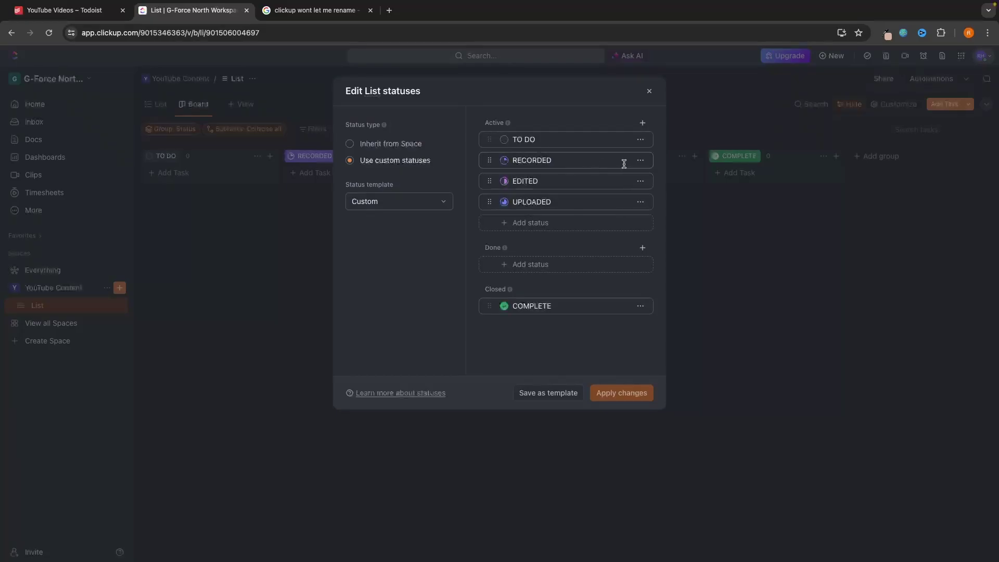
{"action": "left_click", "coordinate": [641, 160]}
{"action": "left_click", "coordinate": [602, 203]}
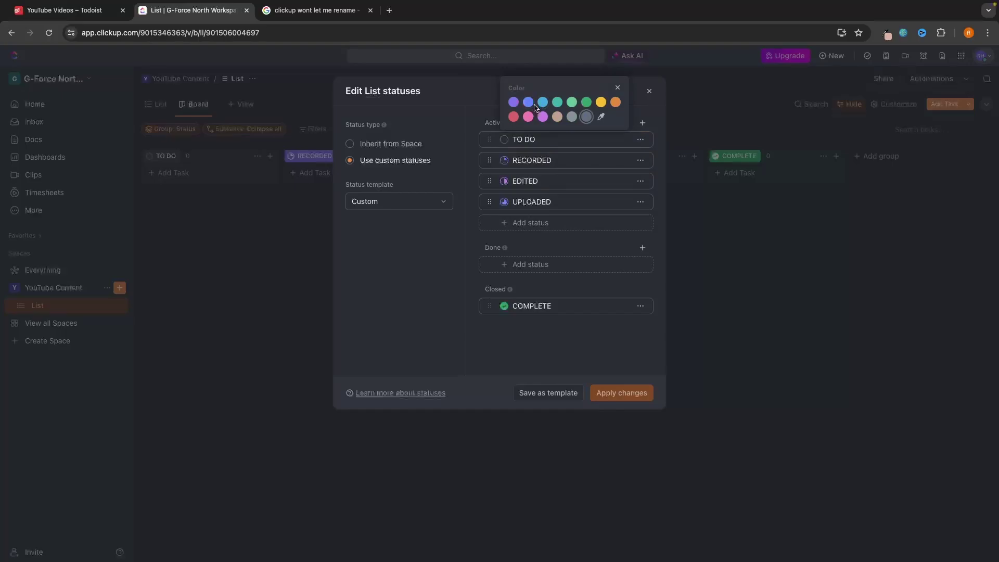
{"action": "left_click", "coordinate": [542, 102]}
{"action": "left_click", "coordinate": [640, 160]}
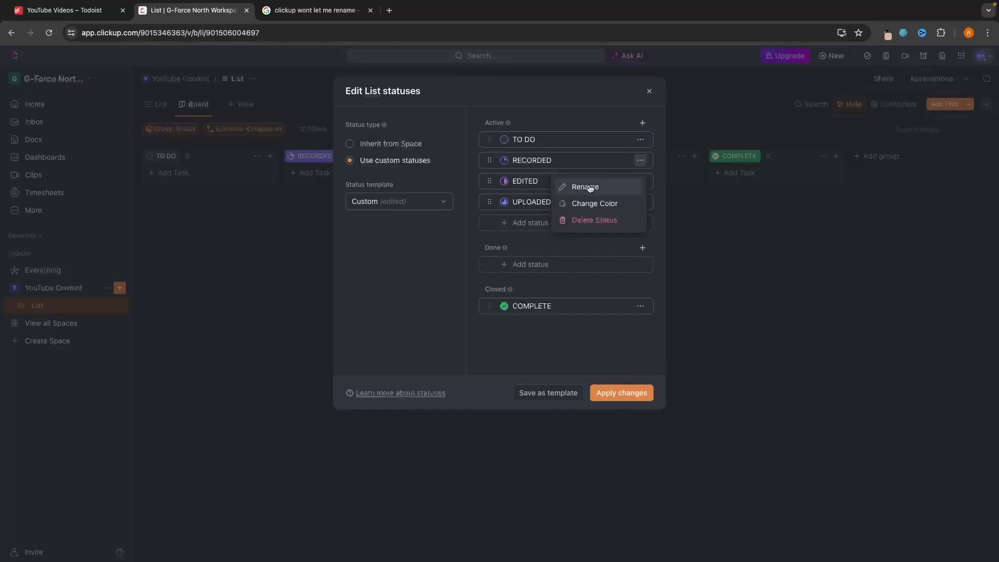
{"action": "left_click", "coordinate": [591, 202]}
- Set the color of the Edited status to teal and Uploaded to light green, and apply the status changes
{"action": "left_click", "coordinate": [643, 185]}
{"action": "left_click", "coordinate": [640, 181]}
{"action": "left_click", "coordinate": [596, 223]}
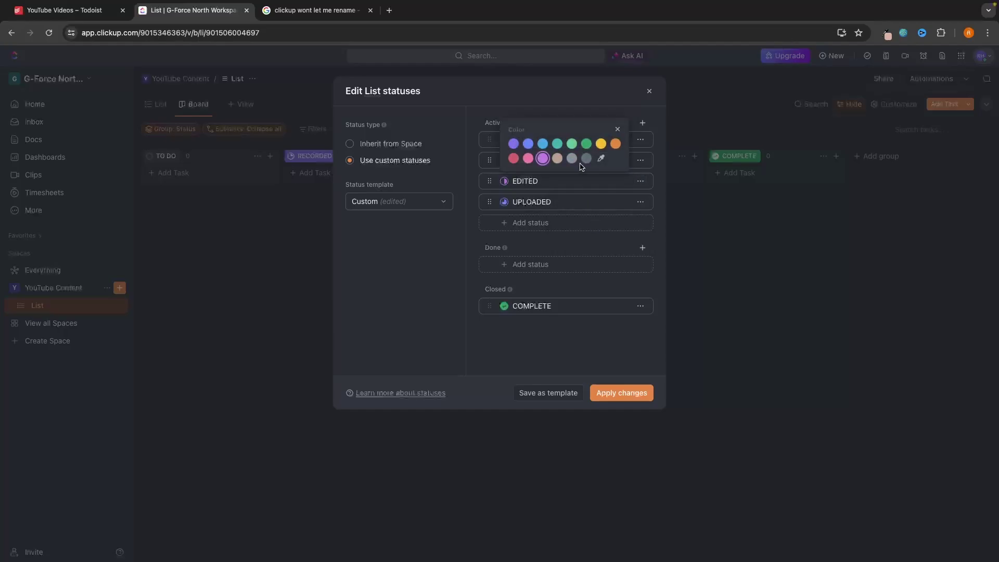
{"action": "left_click", "coordinate": [559, 145]}
{"action": "left_click", "coordinate": [640, 203]}
{"action": "left_click", "coordinate": [640, 202]}
{"action": "left_click", "coordinate": [598, 244]}
{"action": "left_click", "coordinate": [572, 165]}
{"action": "left_click", "coordinate": [622, 393]}
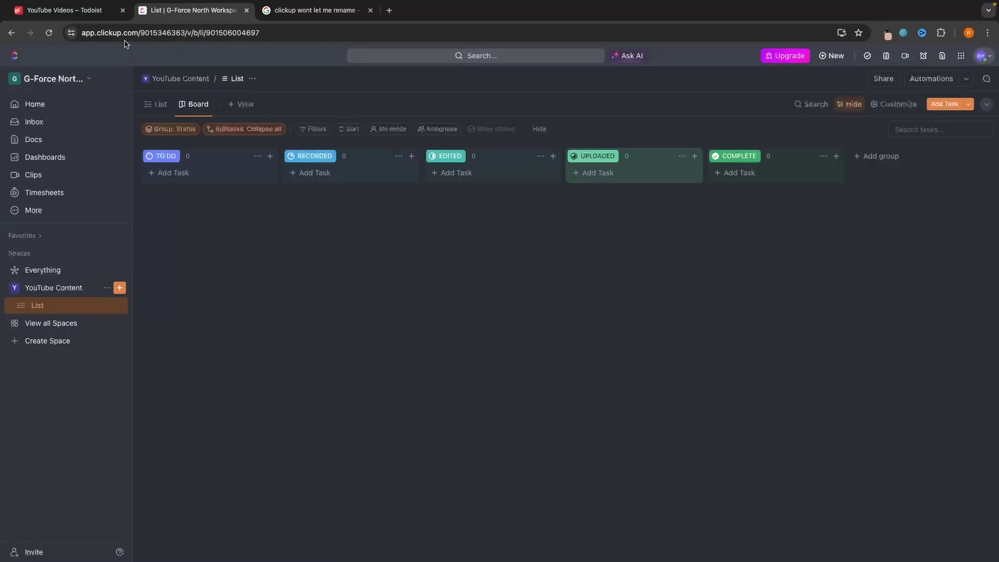
- Switch to Todoist and draft a task named "Todoist vs Clickup" in the To Do section, due today, keeping the draft open
{"action": "left_click", "coordinate": [96, 13]}
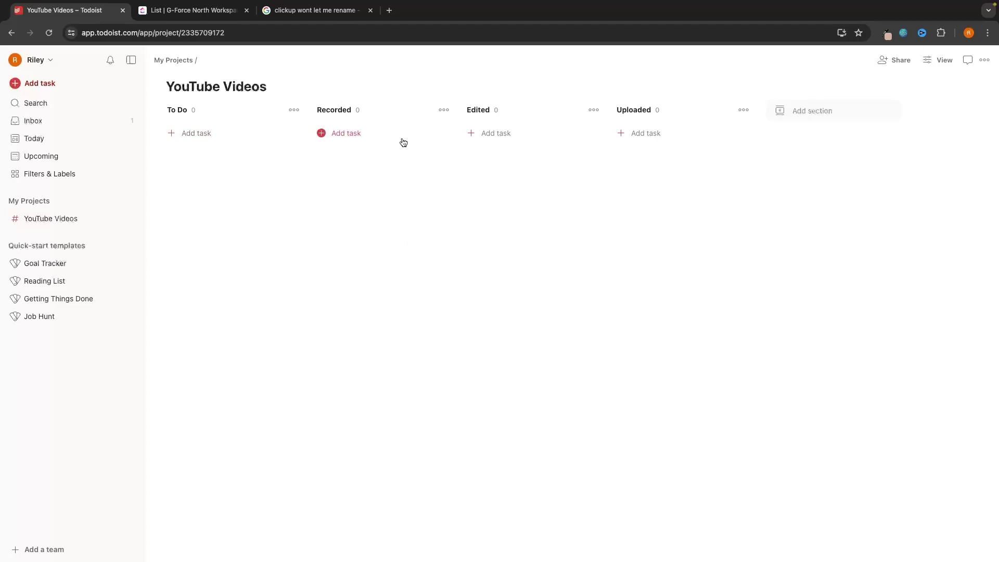
{"action": "left_click", "coordinate": [236, 139]}
{"action": "type", "text": "Todoist vs Cl"}
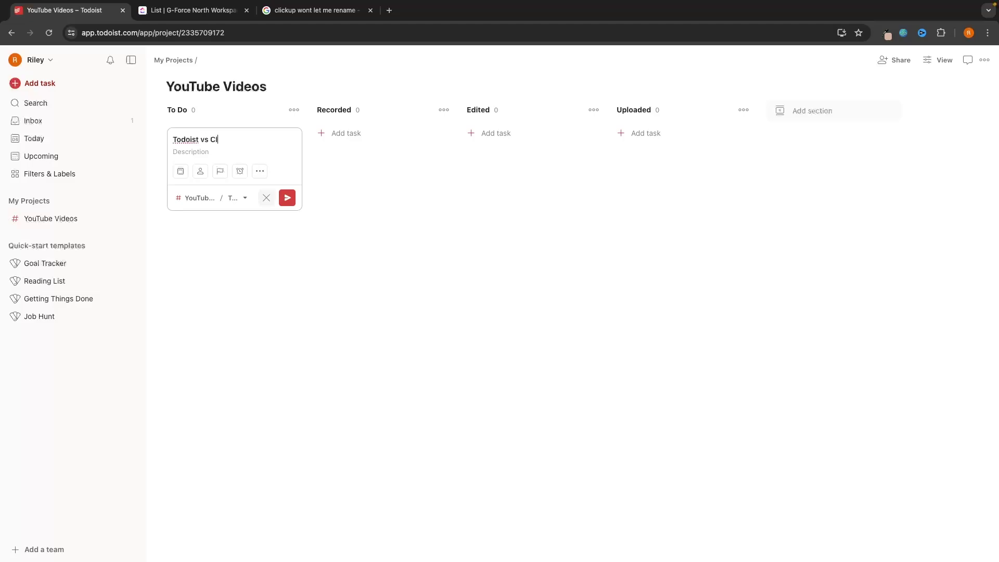
{"action": "left_click", "coordinate": [197, 154]}
{"action": "left_click", "coordinate": [181, 171]}
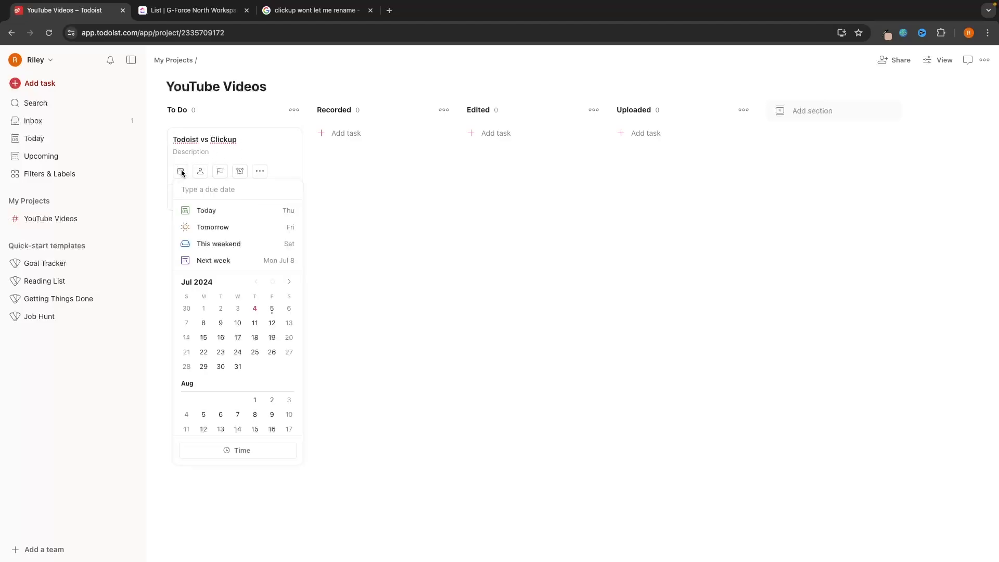
{"action": "left_click", "coordinate": [206, 211]}
{"action": "left_click", "coordinate": [483, 138]}
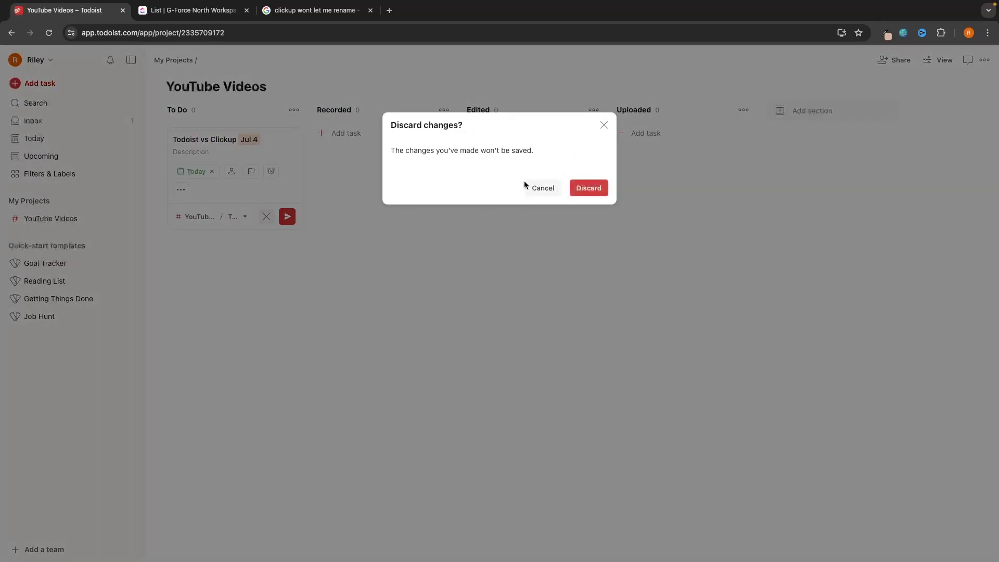
{"action": "left_click", "coordinate": [543, 188]}
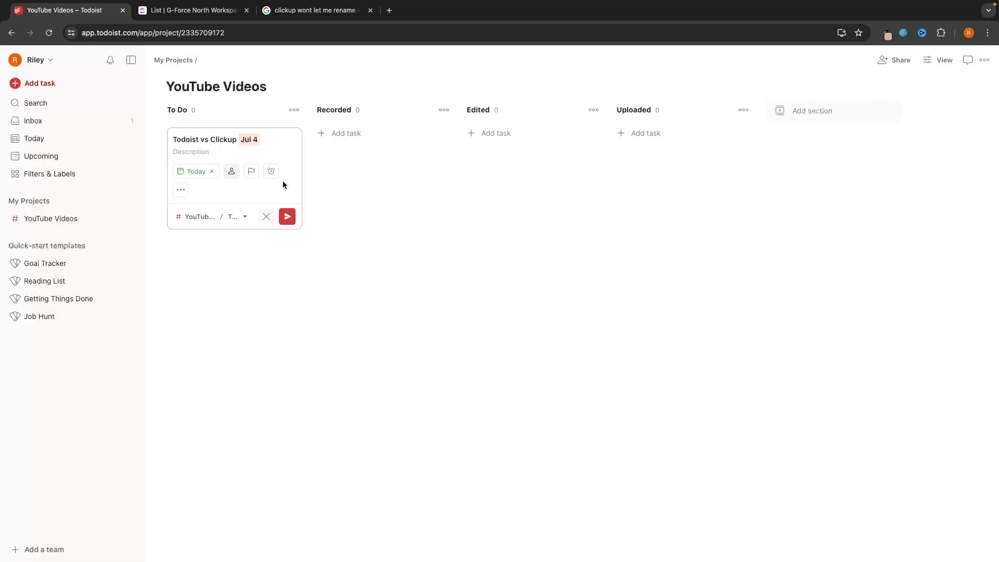
- Review the priority and reminder options of the draft task without choosing any
{"action": "left_click", "coordinate": [251, 171]}
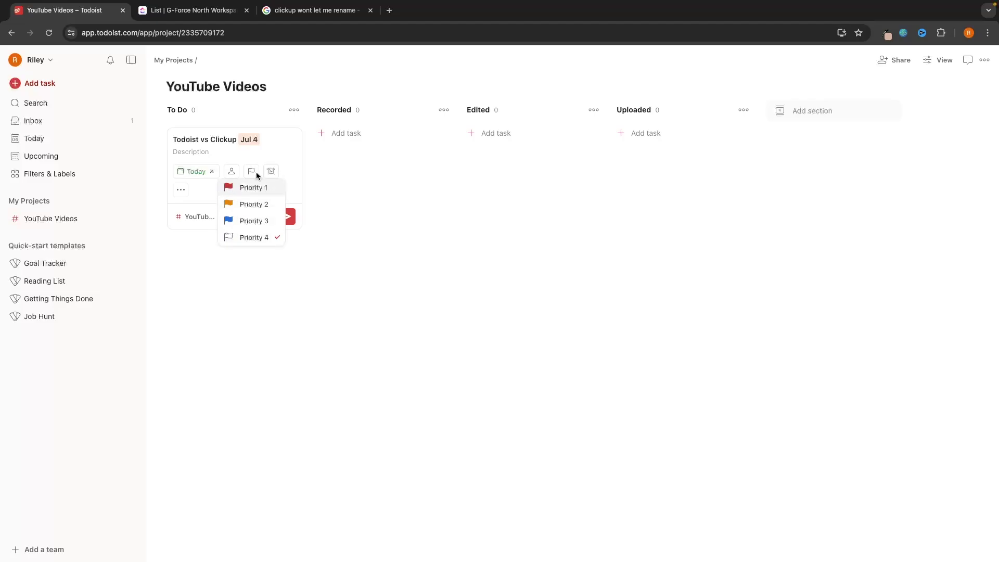
{"action": "left_click", "coordinate": [265, 156]}
{"action": "left_click", "coordinate": [271, 171]}
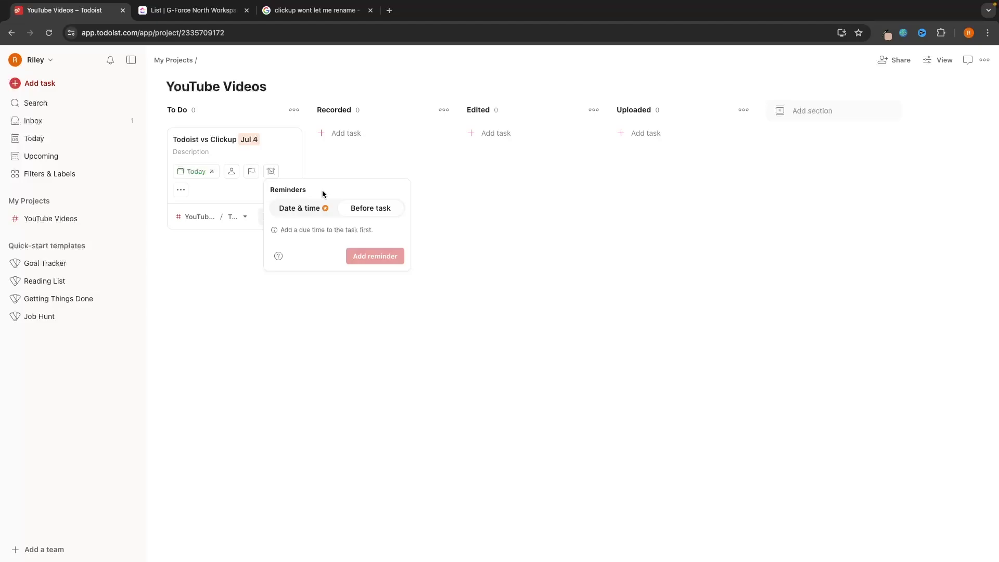
{"action": "left_click", "coordinate": [290, 155]}
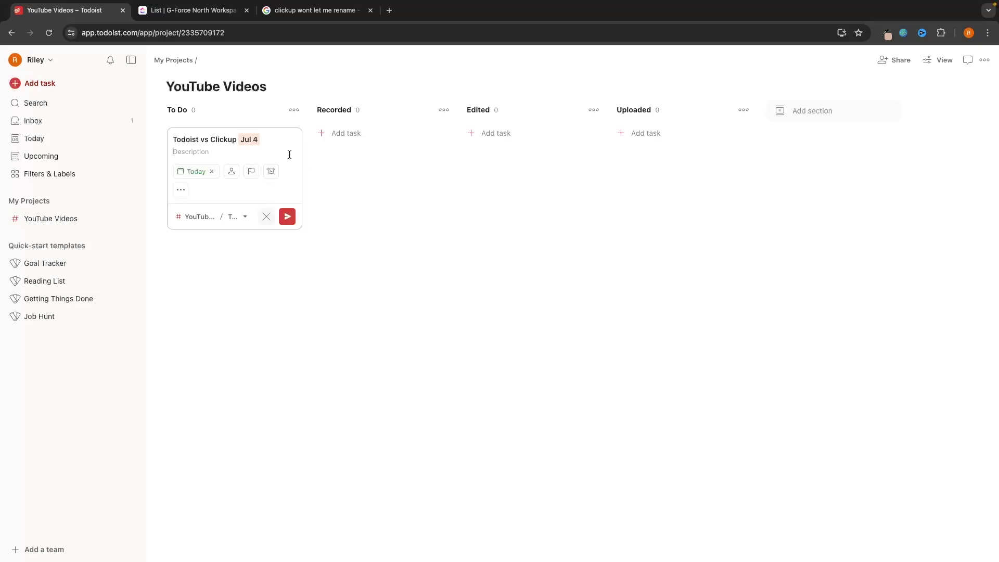
- Add the drafted task to the board and move its card from To Do to Edited
{"action": "left_click", "coordinate": [288, 216]}
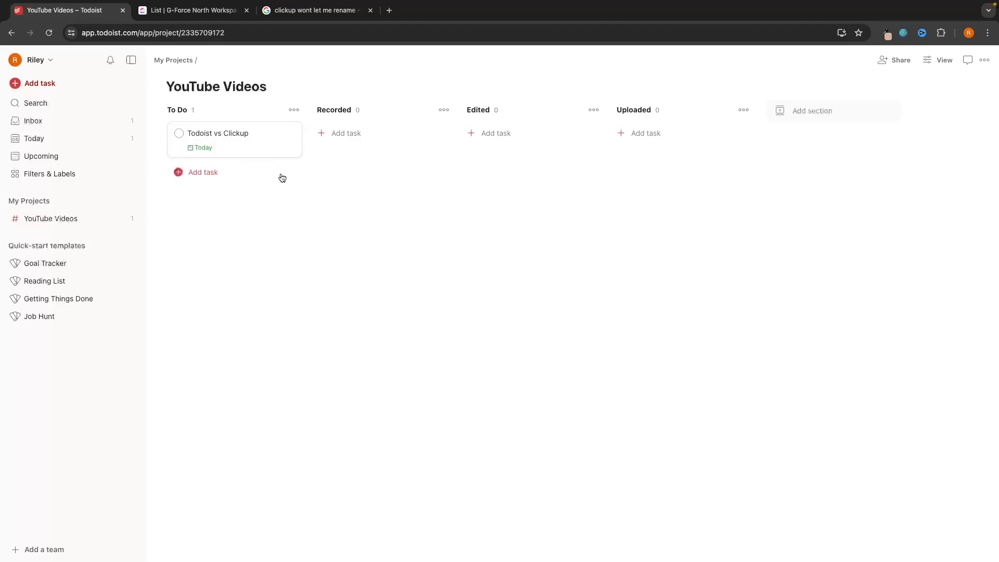
{"action": "left_click_drag", "start_coordinate": [223, 136], "coordinate": [492, 136]}
- Switch to ClickUp and draft a task named "Todoist vs Clickup" in the To Do group, due today
{"action": "left_click", "coordinate": [197, 11]}
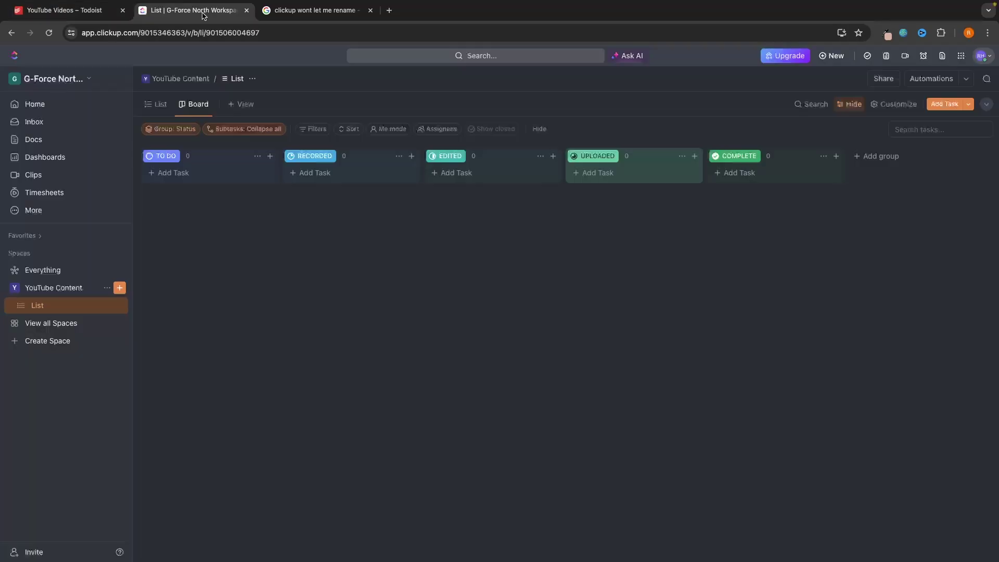
{"action": "left_click", "coordinate": [177, 172]}
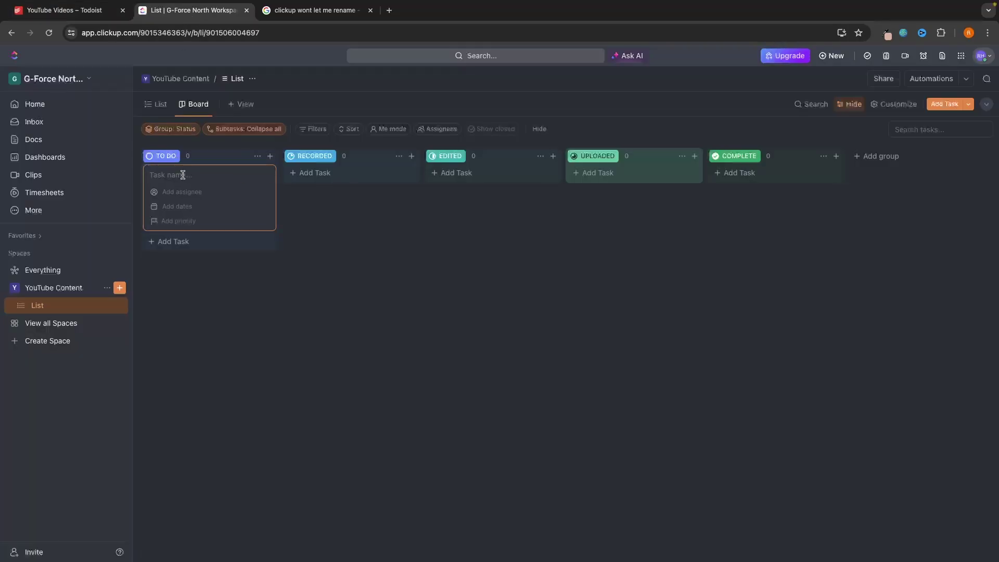
{"action": "type", "text": "Todoist vs Cl"}
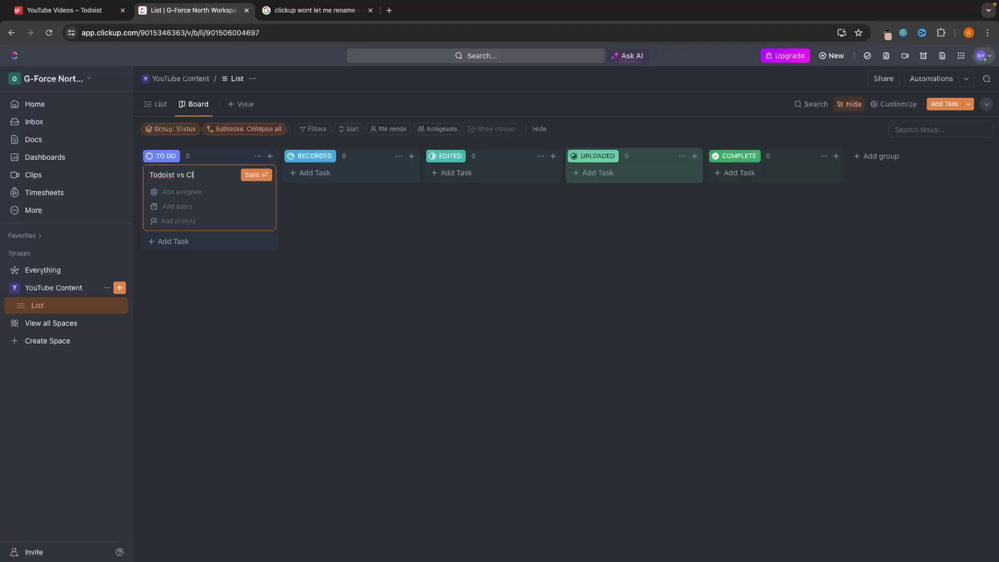
{"action": "type", "text": "ickup"}
{"action": "left_click", "coordinate": [203, 193]}
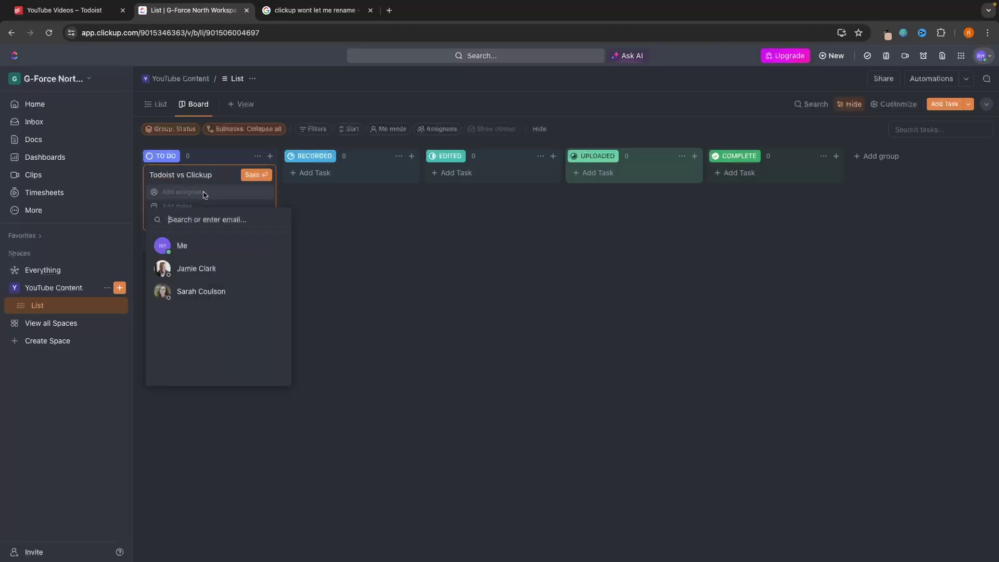
{"action": "left_click", "coordinate": [208, 207]}
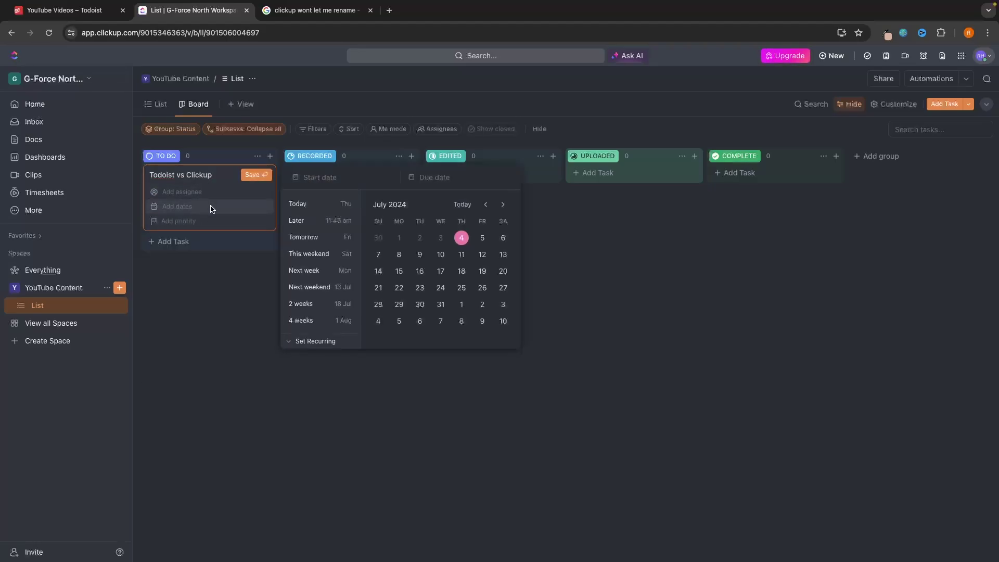
{"action": "left_click", "coordinate": [461, 238]}
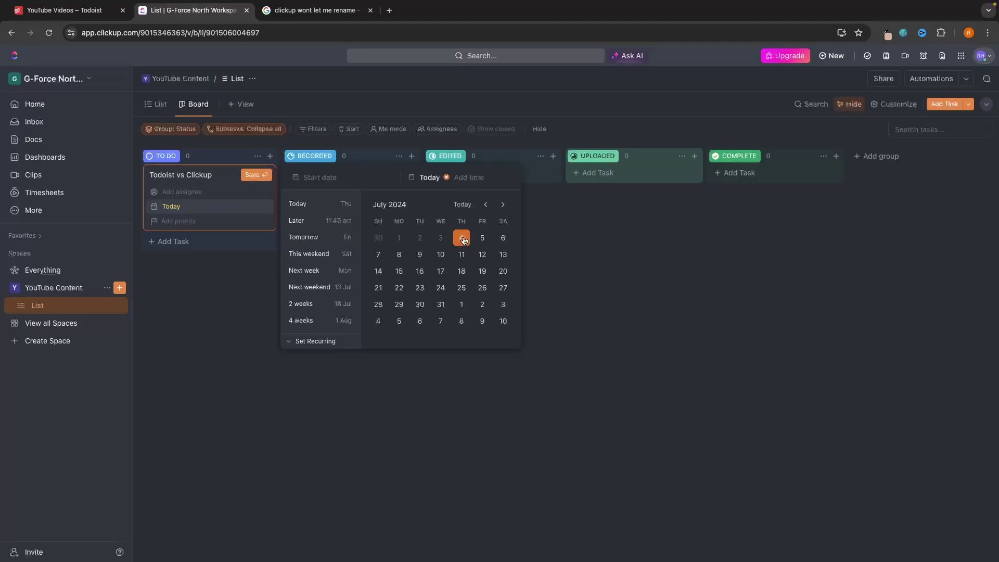
- Set the draft task's priority to Urgent and save it to the board
{"action": "left_click", "coordinate": [193, 222]}
{"action": "left_click", "coordinate": [194, 223]}
{"action": "left_click", "coordinate": [192, 245]}
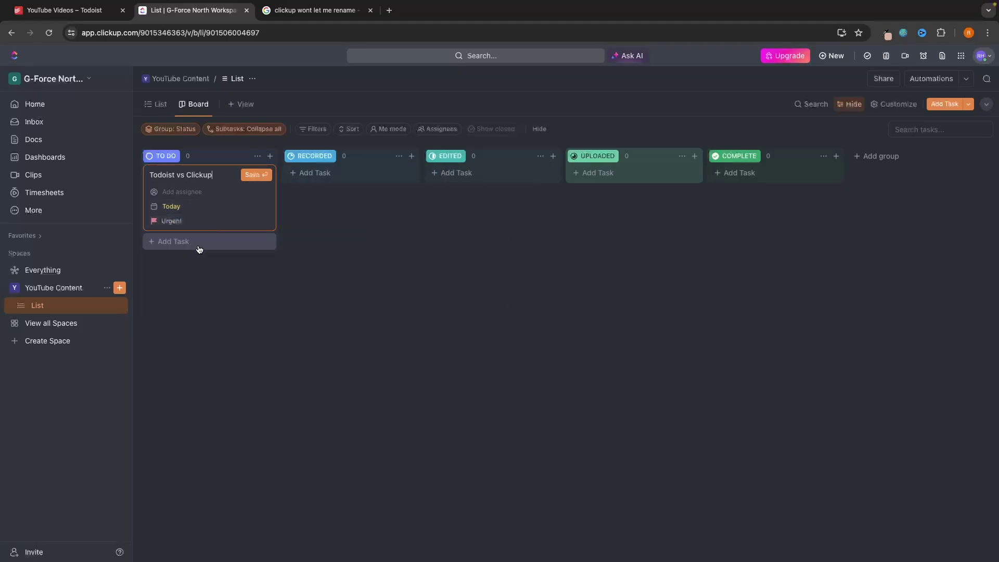
{"action": "left_click", "coordinate": [256, 174]}
{"action": "left_click", "coordinate": [361, 283]}
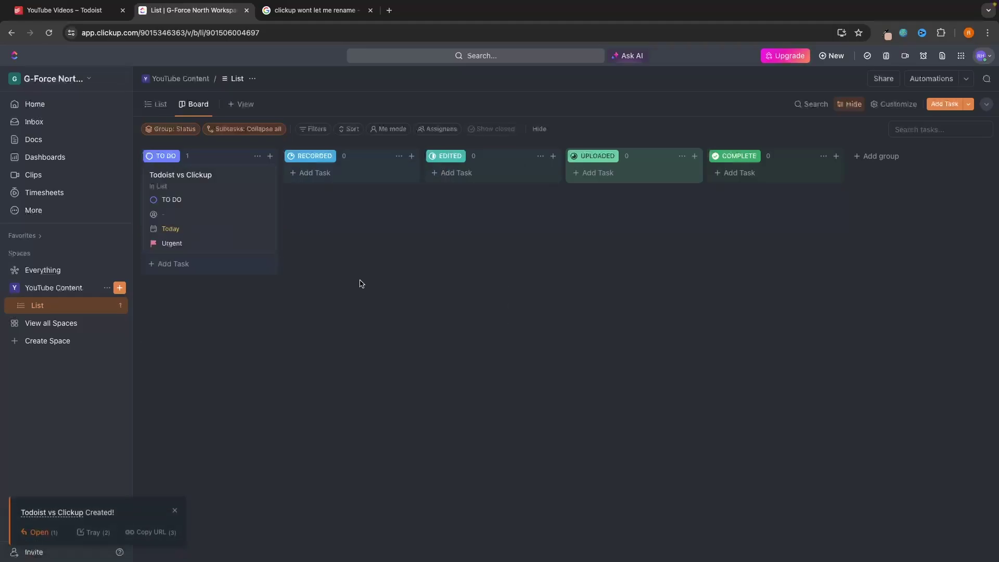
- Move the Todoist card back to the To Do section, close the Google search page and return to ClickUp
{"action": "left_click", "coordinate": [64, 10]}
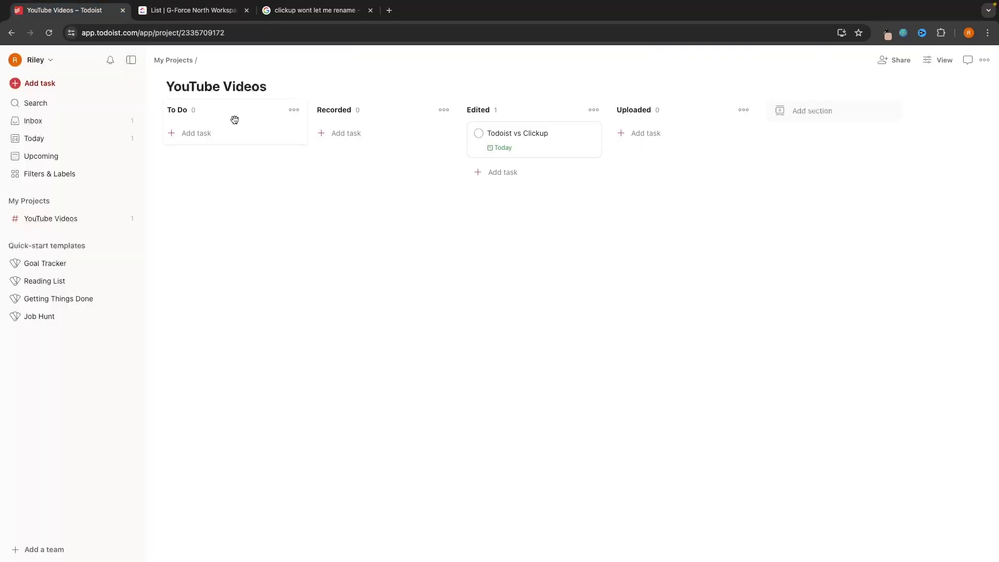
{"action": "left_click_drag", "start_coordinate": [557, 156], "coordinate": [285, 147]}
{"action": "left_click", "coordinate": [370, 10]}
{"action": "left_click", "coordinate": [172, 12]}
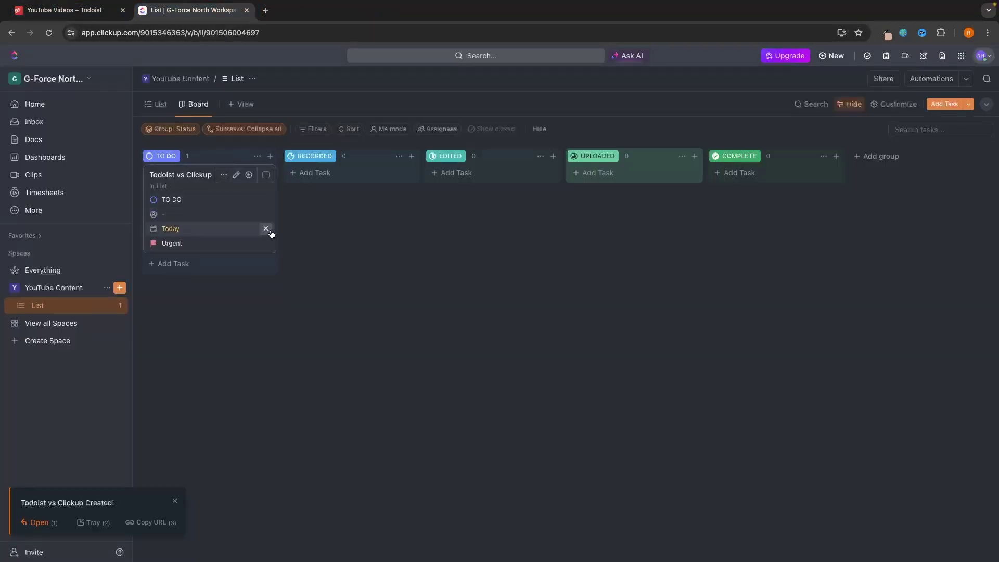
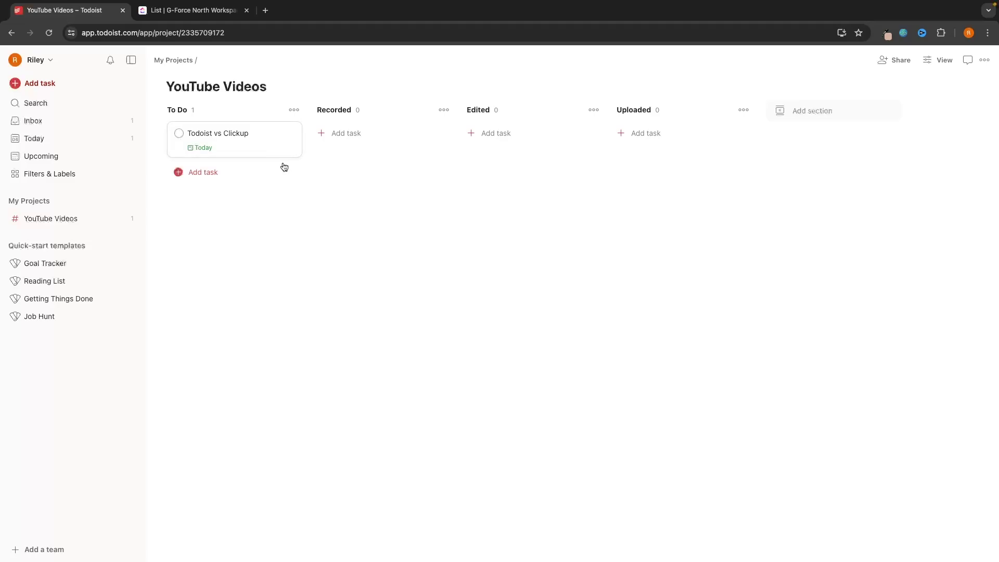
- In Todoist, add the sub-tasks "Script video", "Set up mic and camera" and "Record video" to the Todoist vs Clickup task
{"action": "mouse_move", "coordinate": [308, 204]}
{"action": "left_click", "coordinate": [243, 137]}
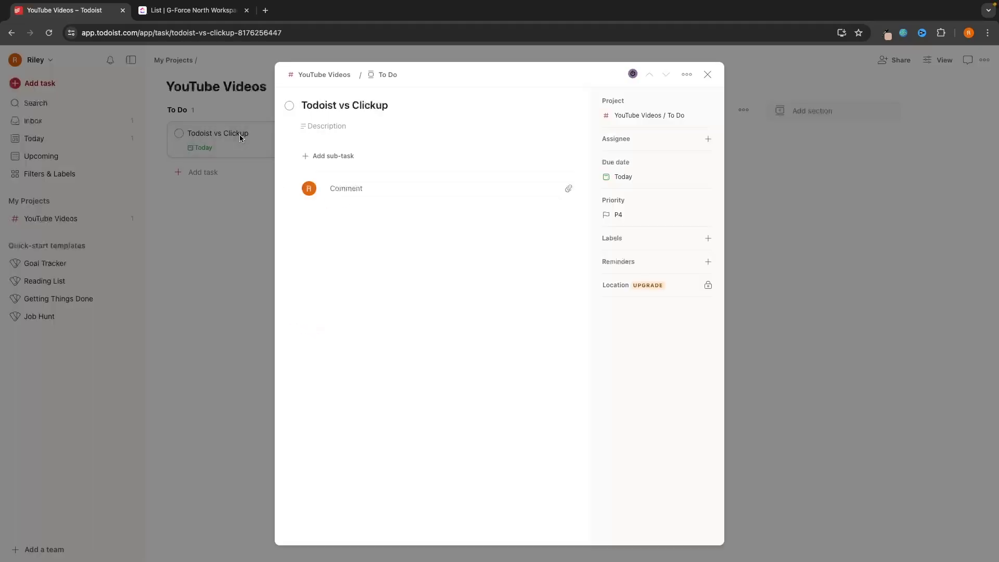
{"action": "left_click", "coordinate": [334, 157]}
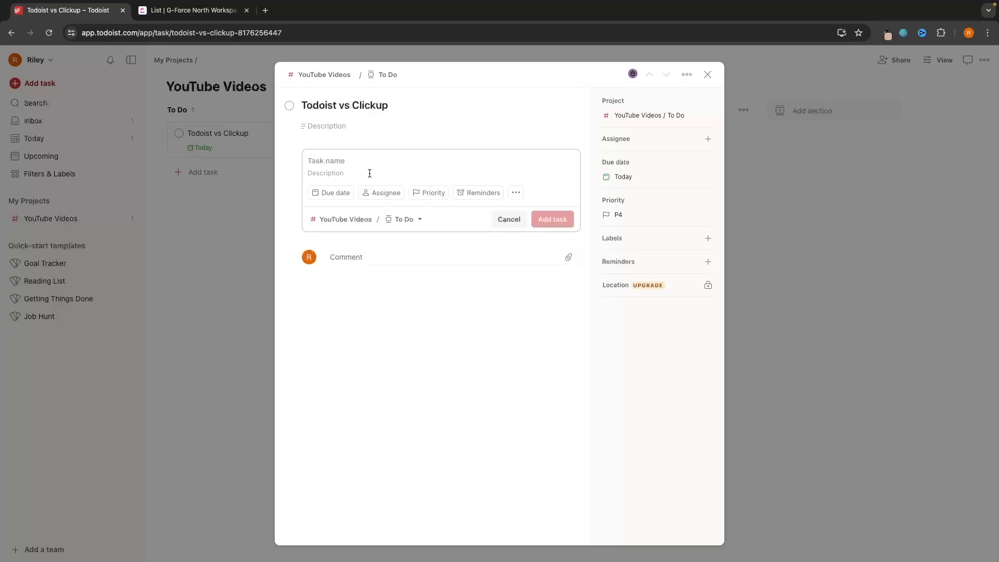
{"action": "type", "text": "Script video"}
{"action": "key", "text": "Return"}
{"action": "type", "text": "St"}
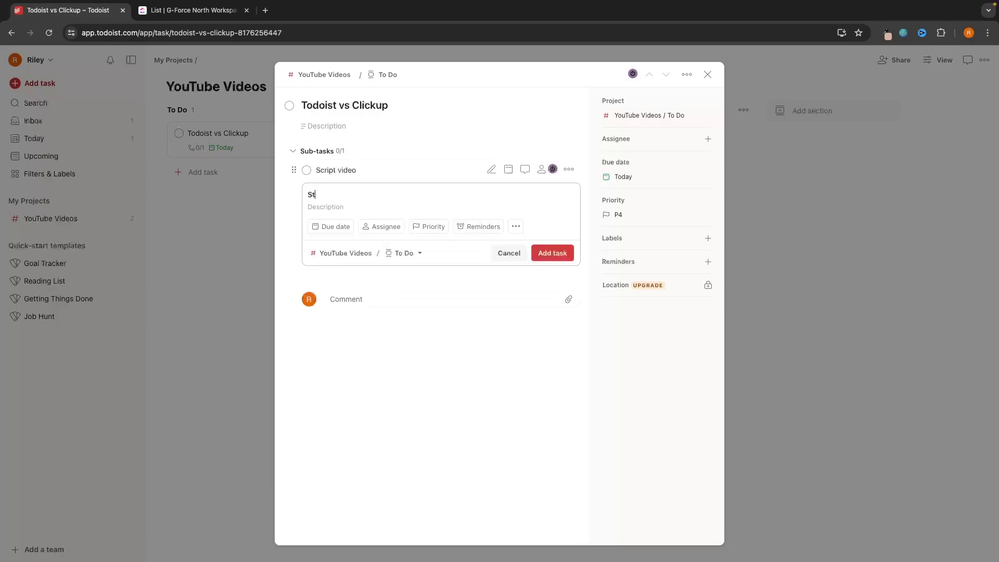
{"action": "type", "text": "t up mic and camera"}
{"action": "key", "text": "Return"}
{"action": "type", "text": "Record video"}
{"action": "key", "text": "Return"}
- Add the sub-tasks "Edit video", "Create thumbnail" and "Upload", and close the sub-task entry form
{"action": "type", "text": "E"}
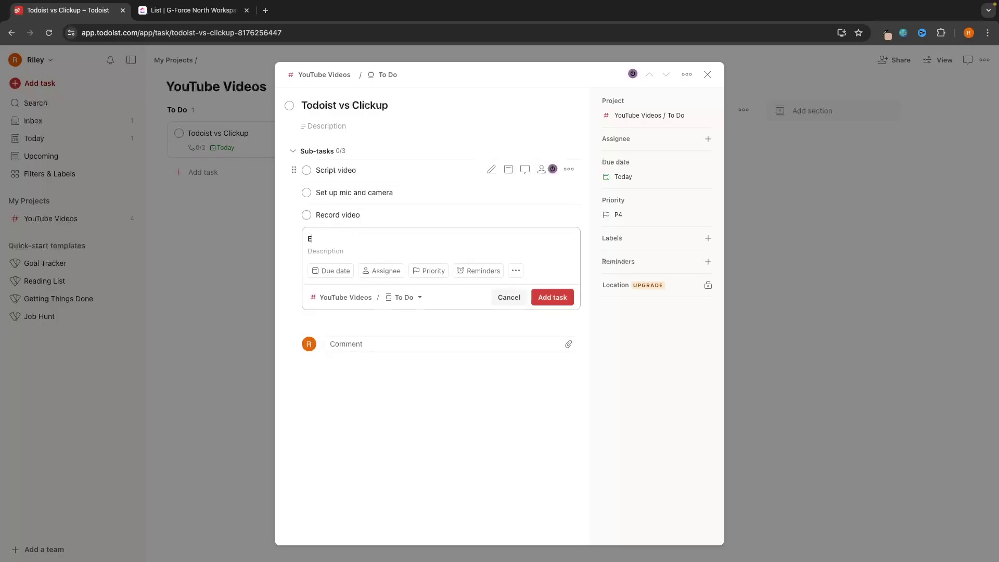
{"action": "type", "text": "dit video"}
{"action": "key", "text": "Return"}
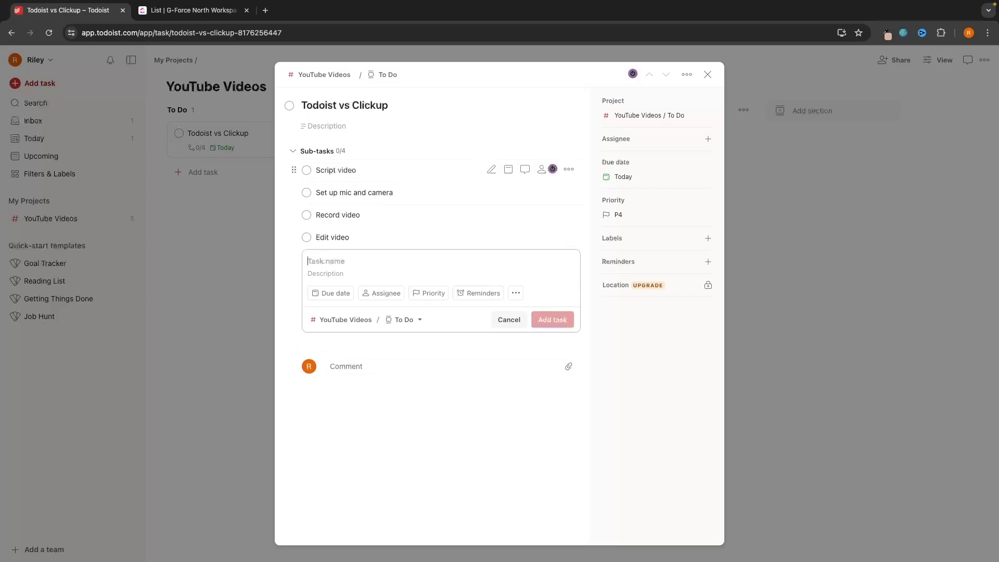
{"action": "type", "text": "T"}
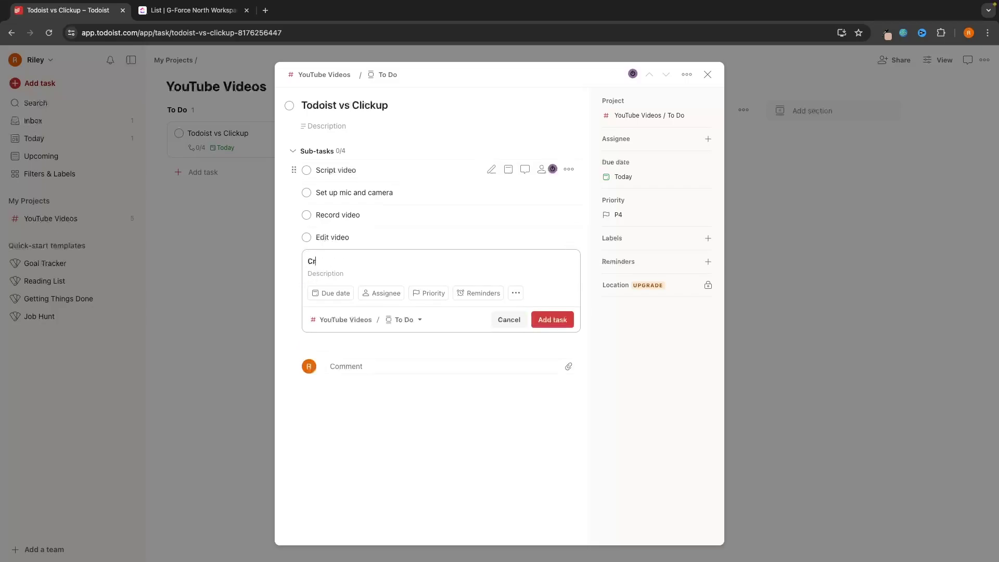
{"action": "type", "text": "reate thumbnail"}
{"action": "key", "text": "Return"}
{"action": "type", "text": "Upload"}
{"action": "key", "text": "Return"}
{"action": "key", "text": "Escape"}
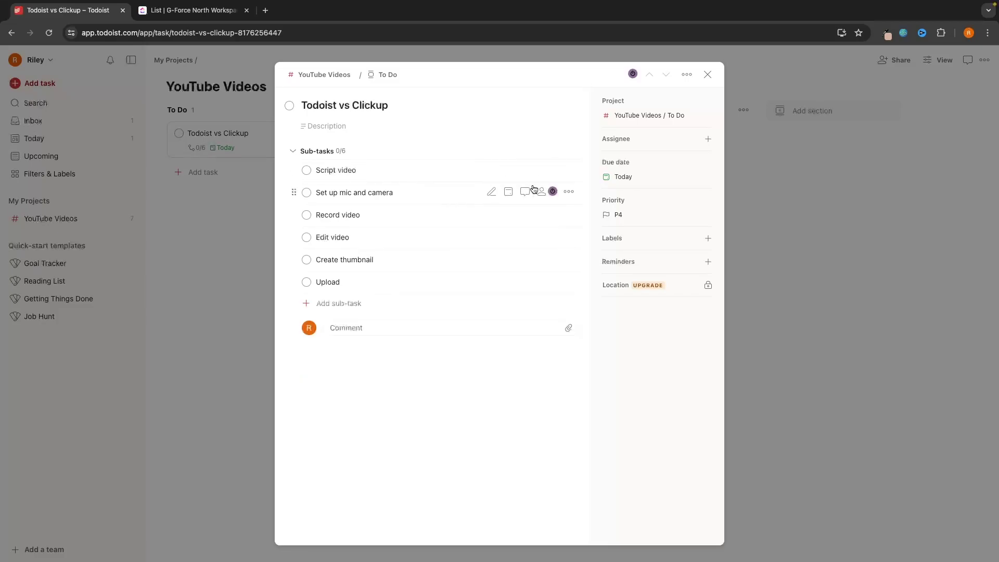
- Examine the Script video sub-task's actions and editing fields, and leave editing without changes
{"action": "left_click", "coordinate": [569, 169]}
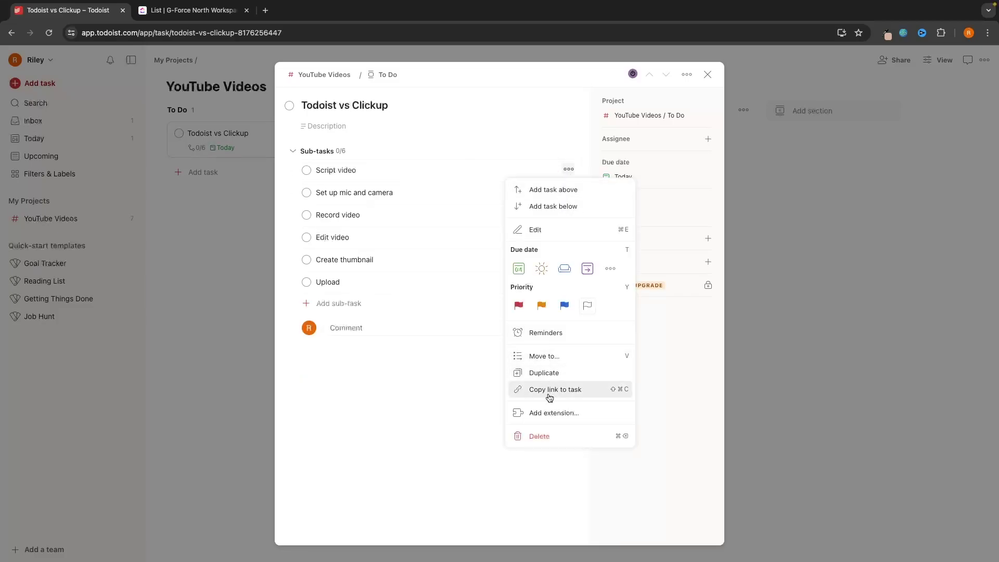
{"action": "left_click", "coordinate": [546, 230]}
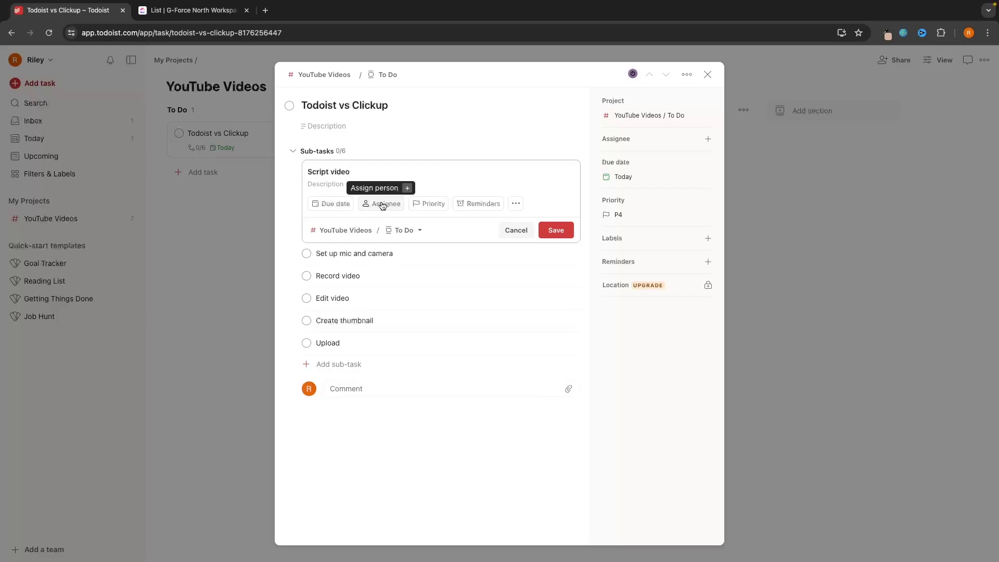
{"action": "key", "text": "Escape"}
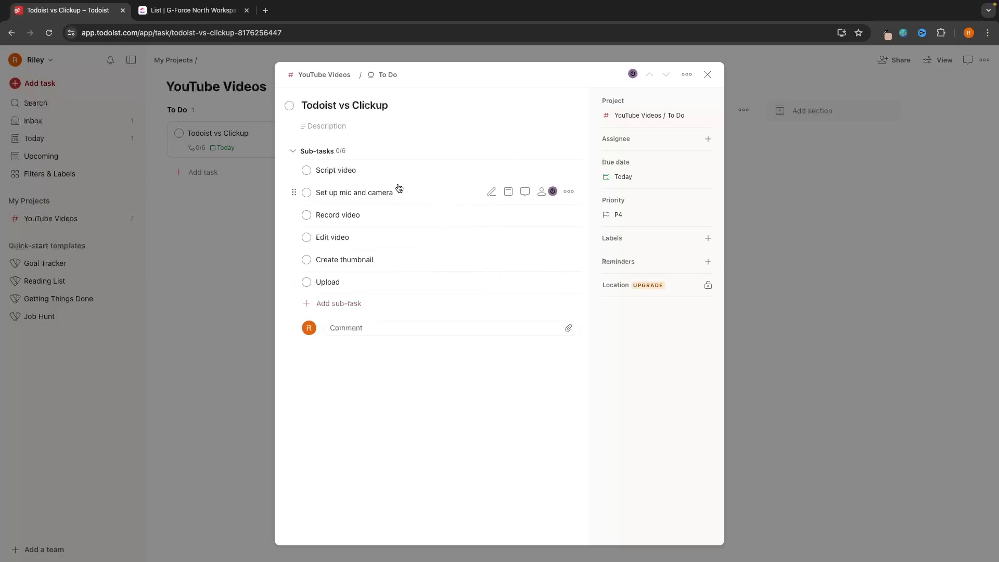
- Check the ClickUp board, and view the Script video sub-task's own details in Todoist before closing them
{"action": "left_click", "coordinate": [201, 9]}
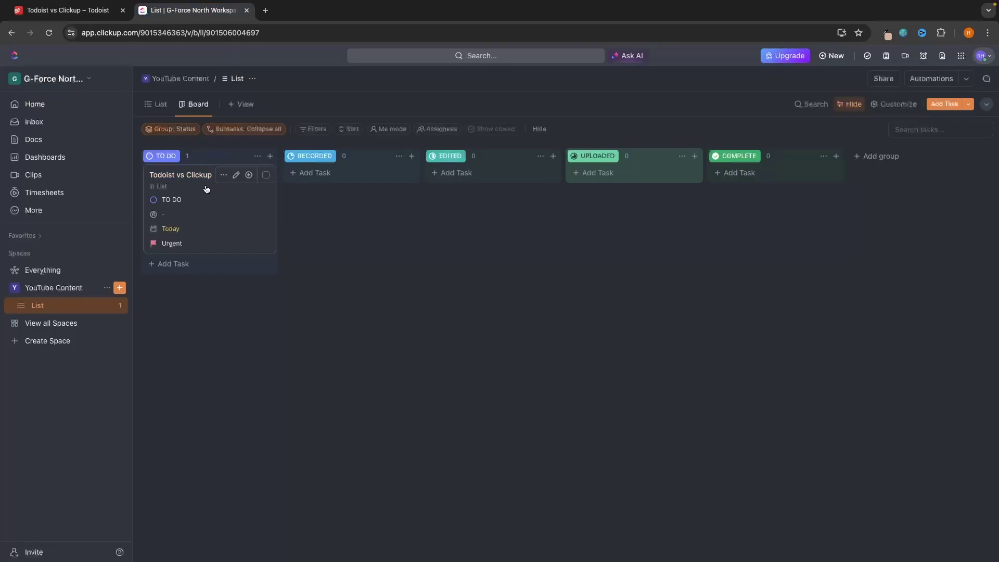
{"action": "left_click", "coordinate": [68, 10]}
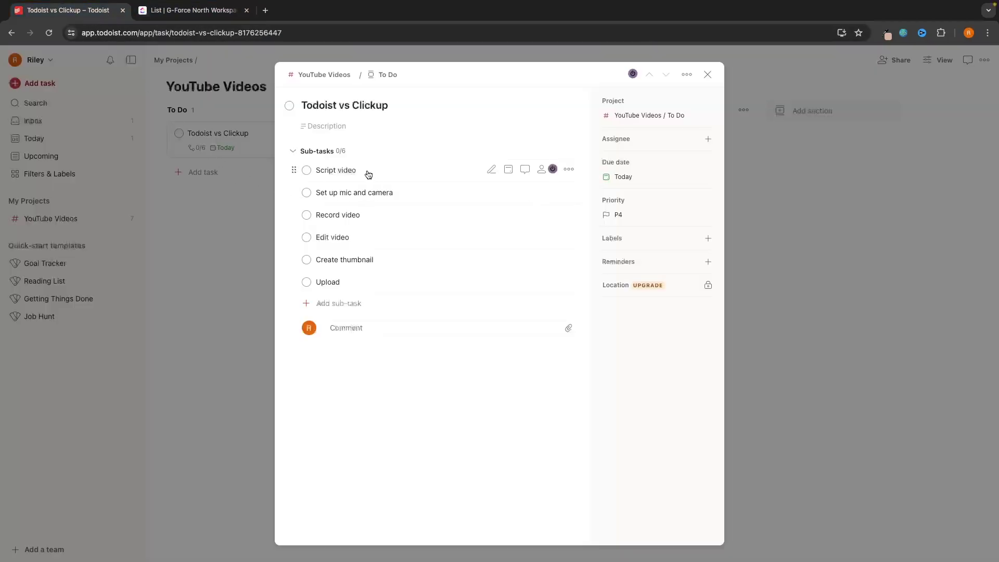
{"action": "left_click", "coordinate": [330, 172]}
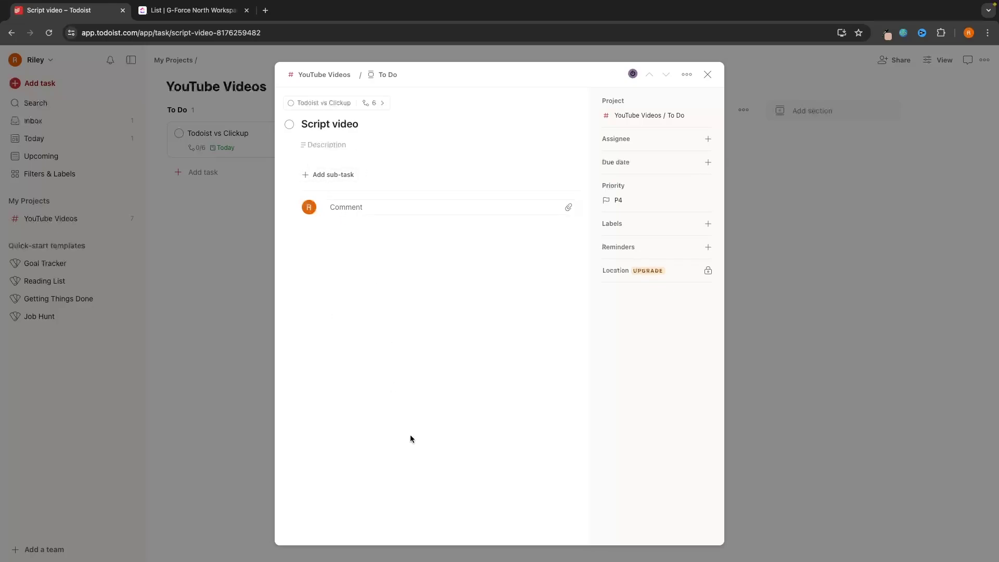
{"action": "left_click", "coordinate": [248, 231]}
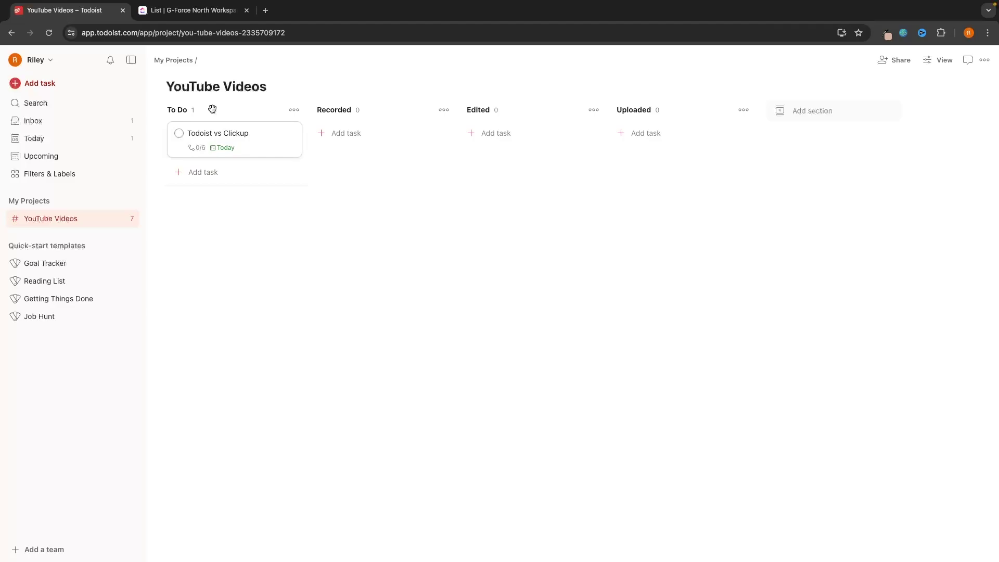
- Reopen the Todoist vs Clickup task and mark its Script video sub-task as complete
{"action": "left_click", "coordinate": [219, 134]}
{"action": "left_click", "coordinate": [307, 170]}
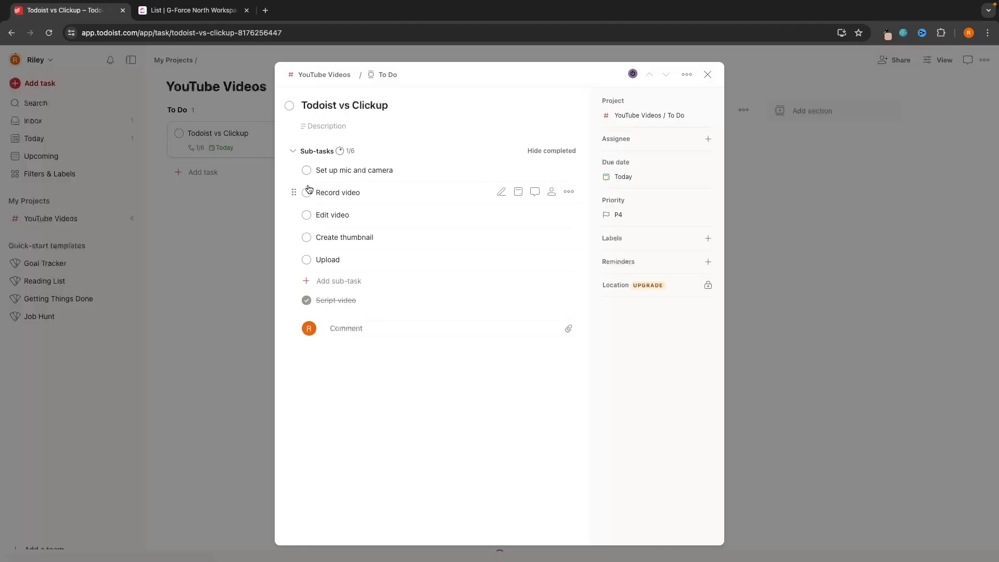
- Mark the "Set up mic and camera" sub-task as complete, close the task, and move its card to the Uploaded section
{"action": "left_click", "coordinate": [307, 170]}
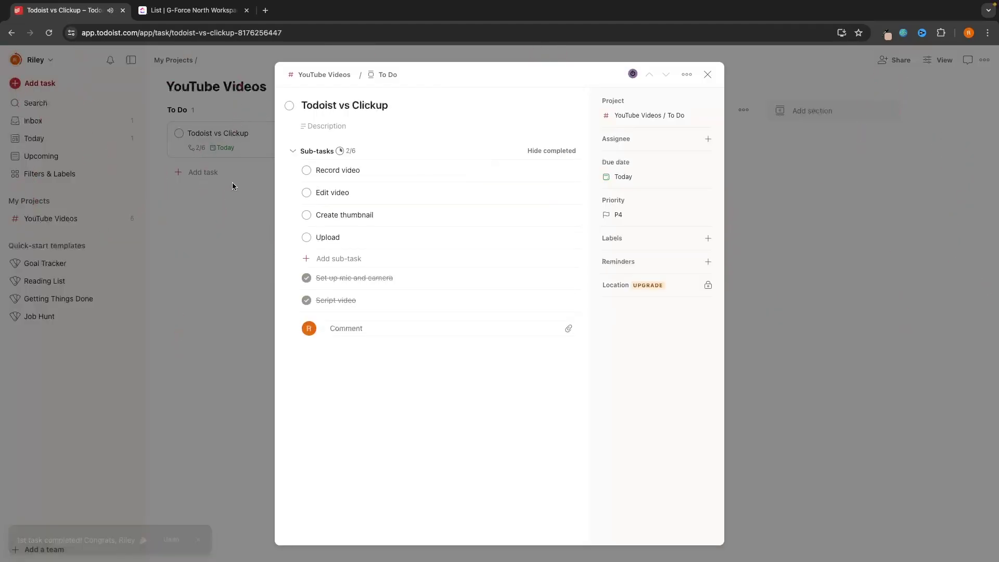
{"action": "left_click", "coordinate": [233, 182]}
{"action": "left_click_drag", "start_coordinate": [233, 147], "coordinate": [652, 136]}
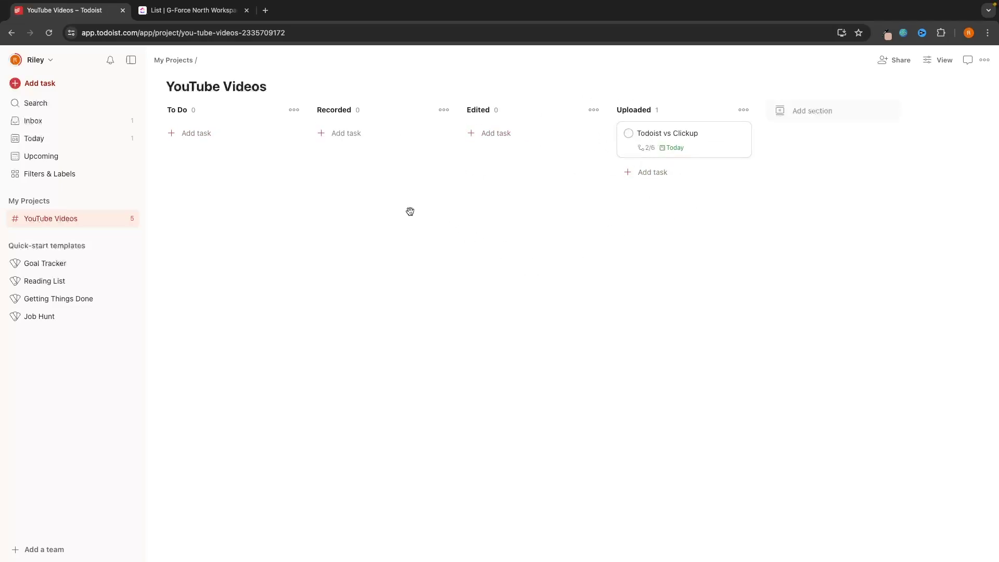
- Switch to ClickUp and add the subtasks "jregjreogj", "regerngkjregn" and "grogrgj" to the Todoist vs Clickup task
{"action": "left_click", "coordinate": [197, 10]}
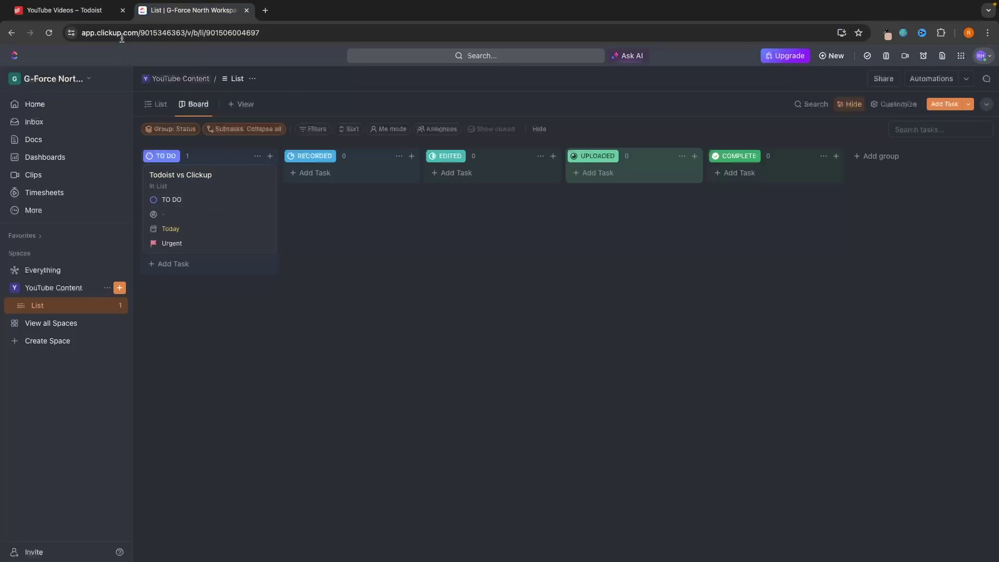
{"action": "left_click", "coordinate": [193, 186]}
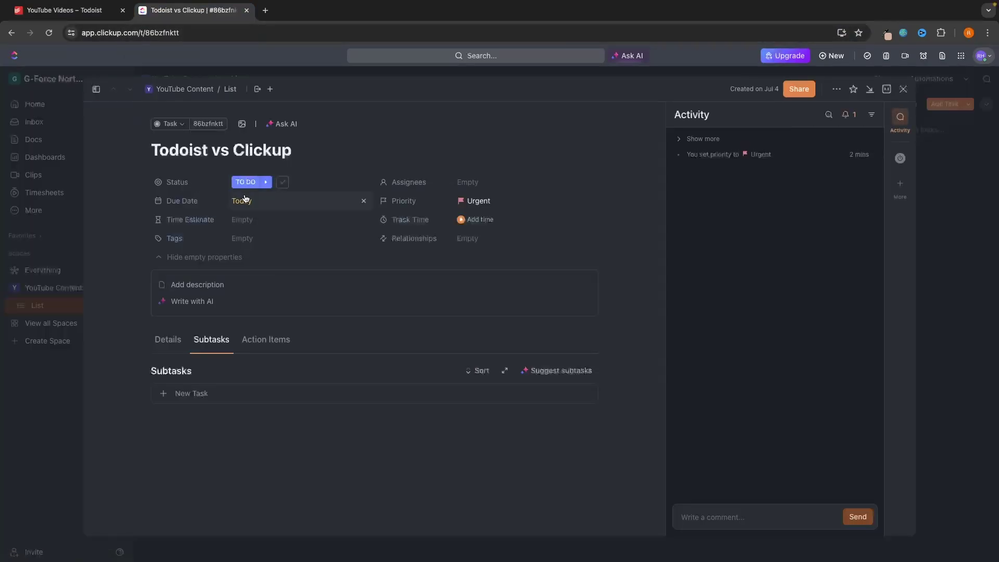
{"action": "left_click", "coordinate": [184, 394]}
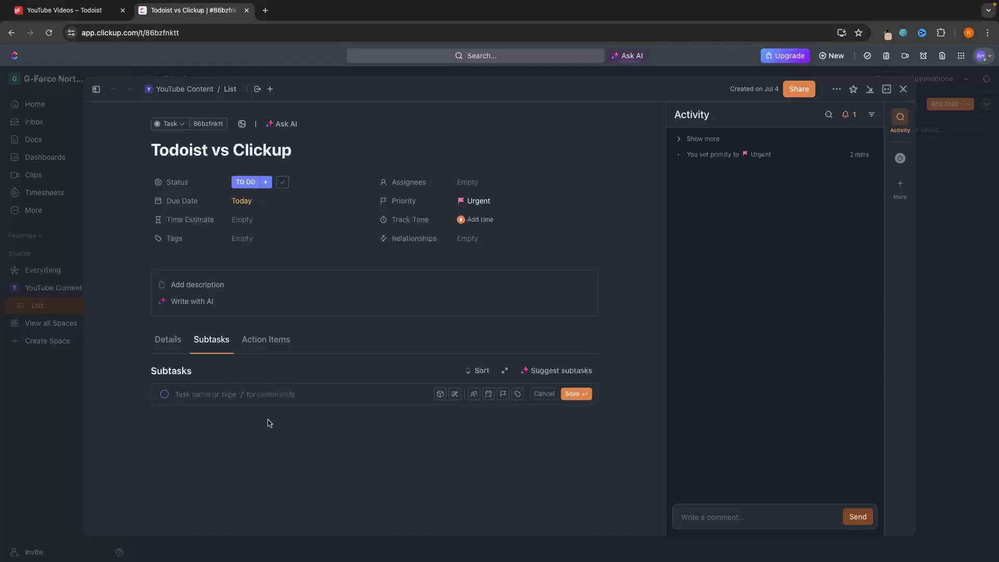
{"action": "type", "text": "jregjreogj"}
{"action": "key", "text": "Return"}
{"action": "type", "text": "regerngkjregn"}
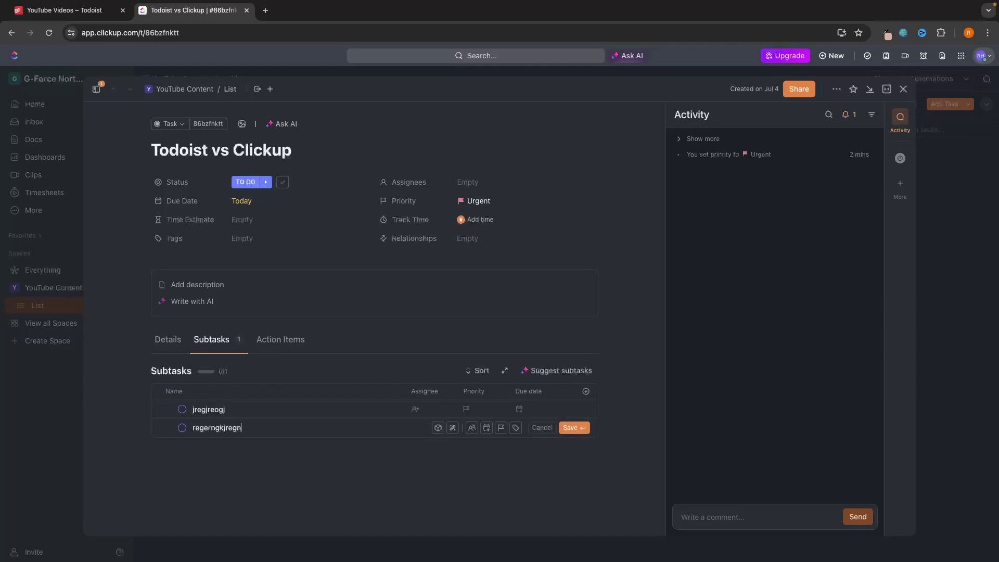
{"action": "key", "text": "Return"}
{"action": "type", "text": "grogrgj"}
{"action": "key", "text": "Return"}
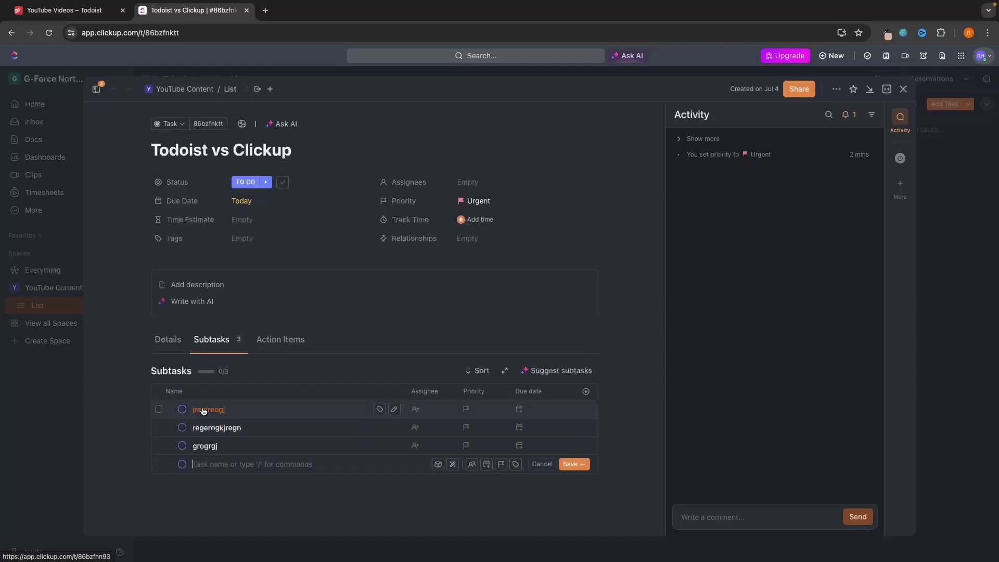
- View the jregjreogj subtask's own details, close them, and check the board in Todoist
{"action": "left_click", "coordinate": [207, 410]}
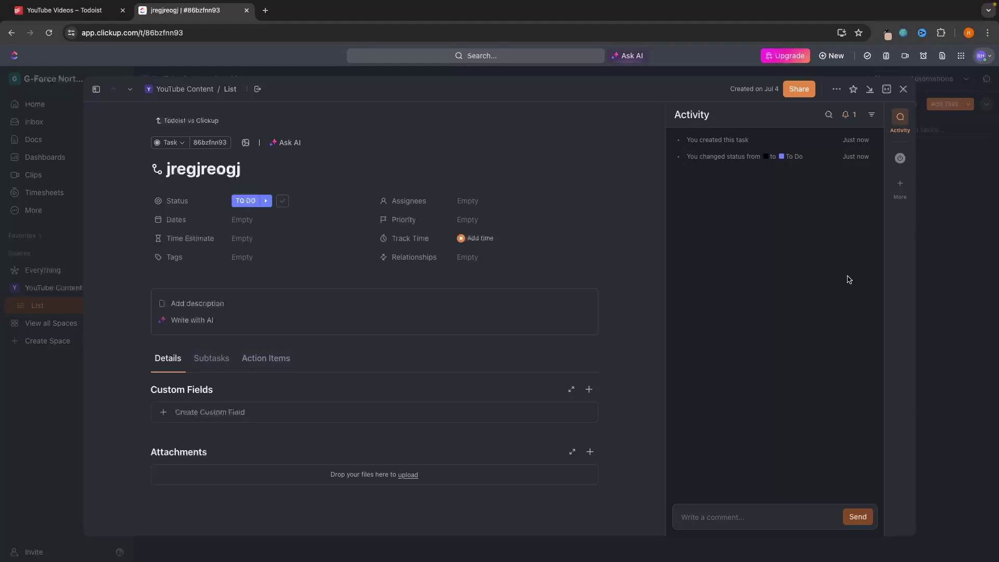
{"action": "left_click", "coordinate": [904, 90]}
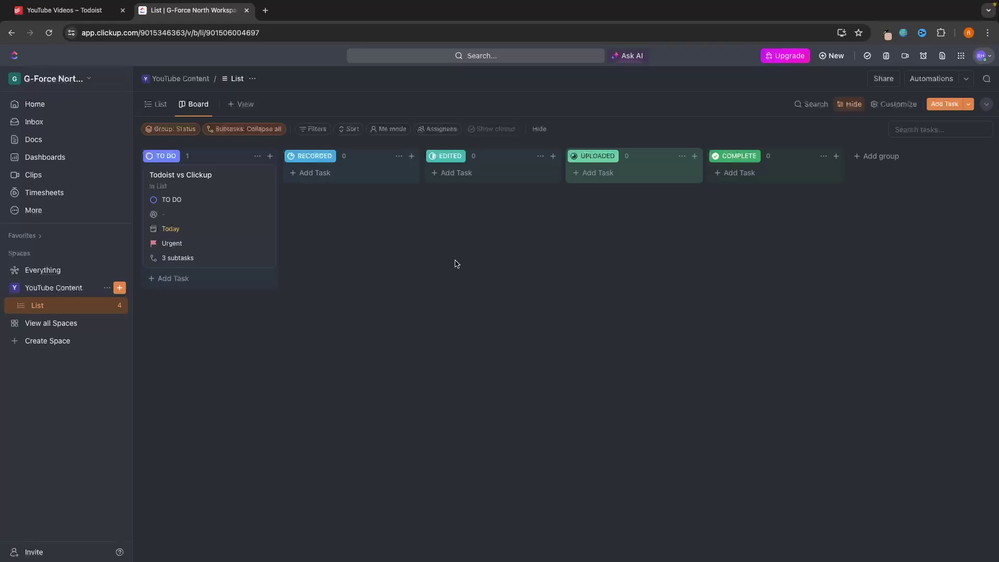
{"action": "left_click", "coordinate": [61, 12]}
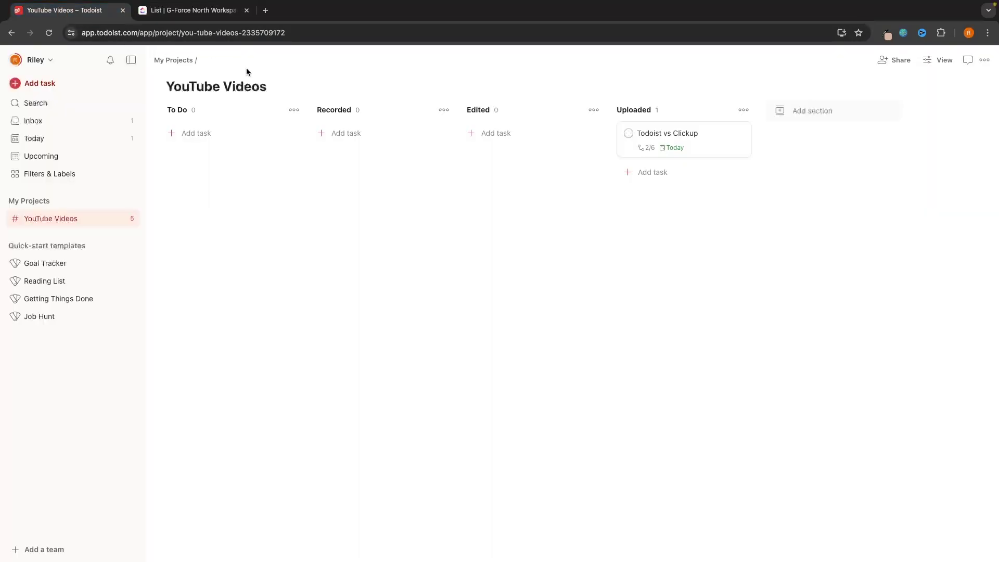
- Return to ClickUp and move the Todoist vs Clickup card to Recorded and on to Edited
{"action": "key", "text": "ctrl+Tab"}
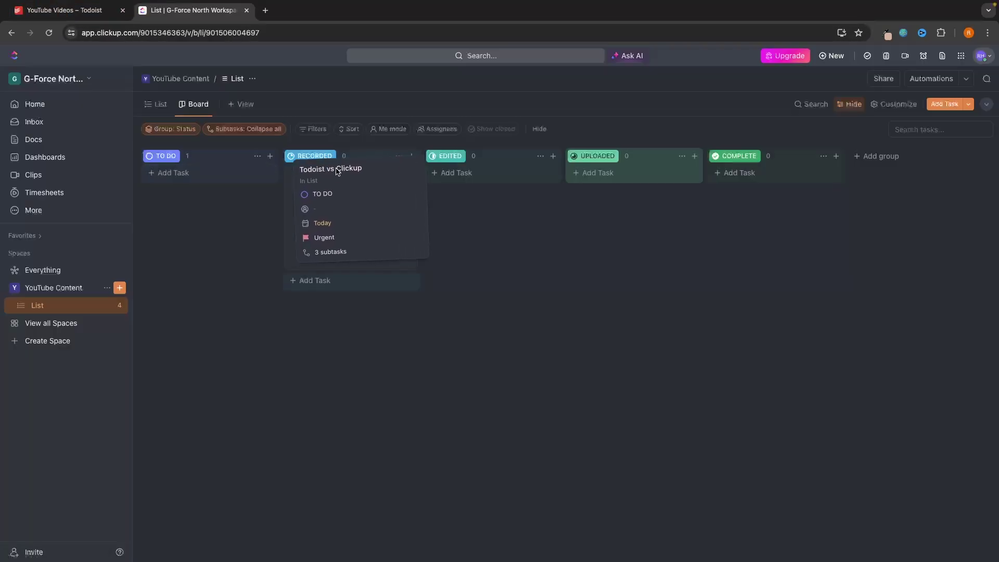
{"action": "left_click_drag", "start_coordinate": [337, 176], "coordinate": [457, 178]}
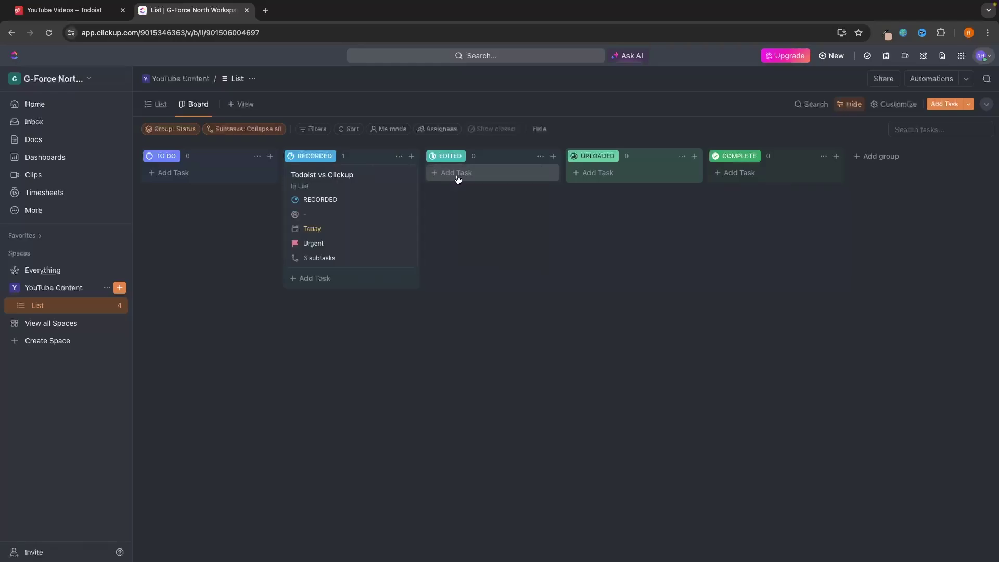
{"action": "left_click_drag", "start_coordinate": [357, 175], "coordinate": [492, 172]}
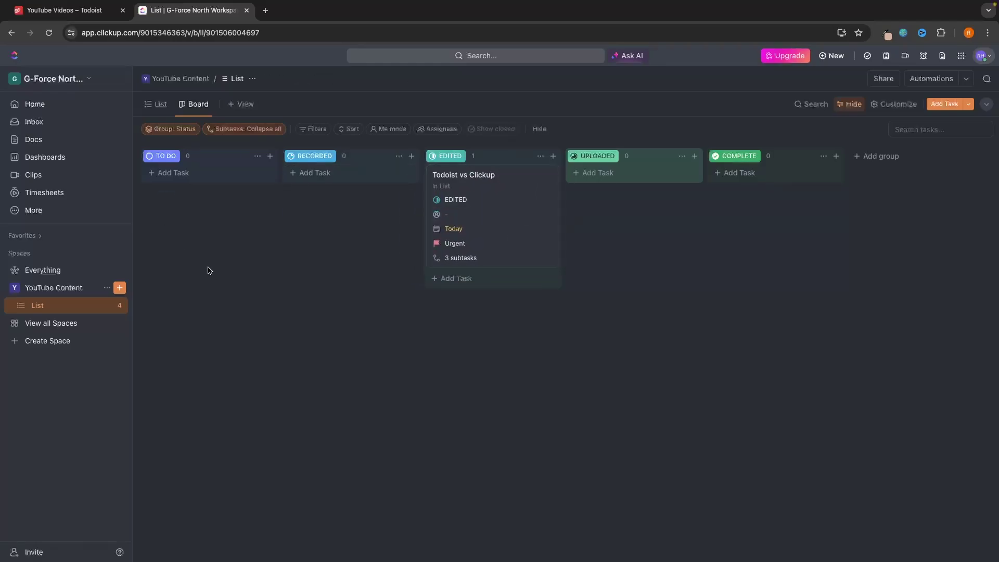
- View the ClickUp tasks and the Todoist project as lists, and try Todoist's Calendar layout before closing the upgrade offer
{"action": "key", "text": "l"}
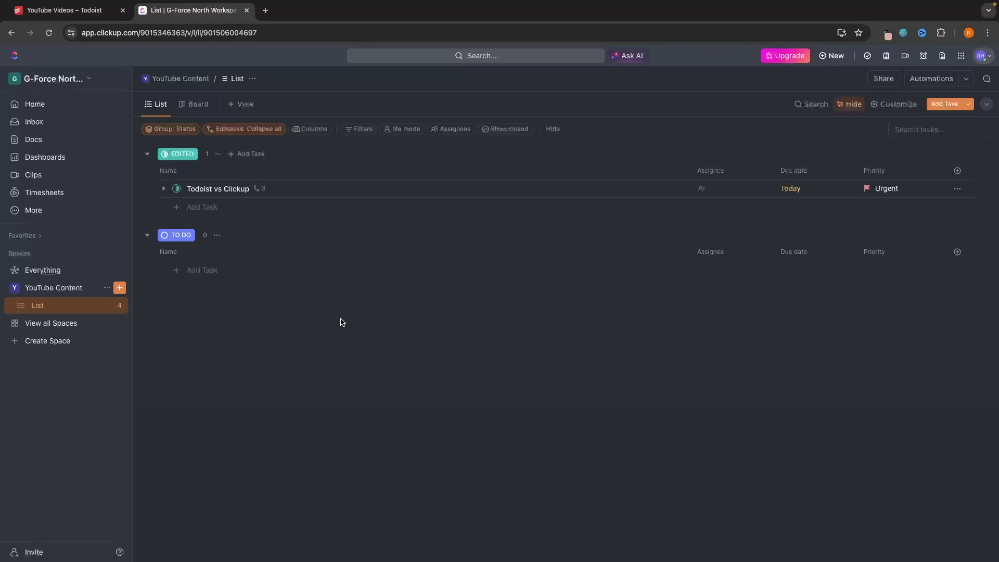
{"action": "left_click", "coordinate": [93, 14]}
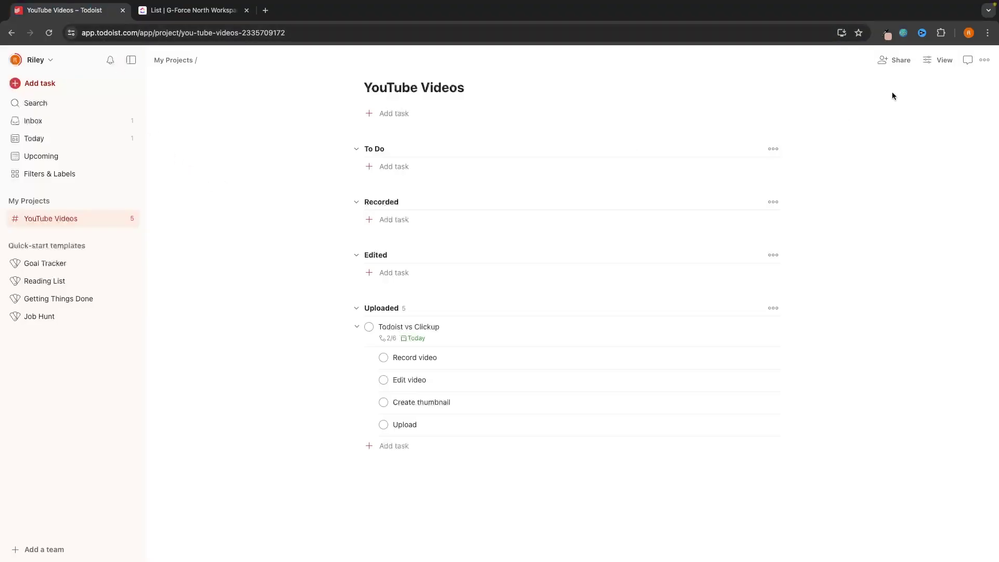
{"action": "left_click", "coordinate": [939, 60]}
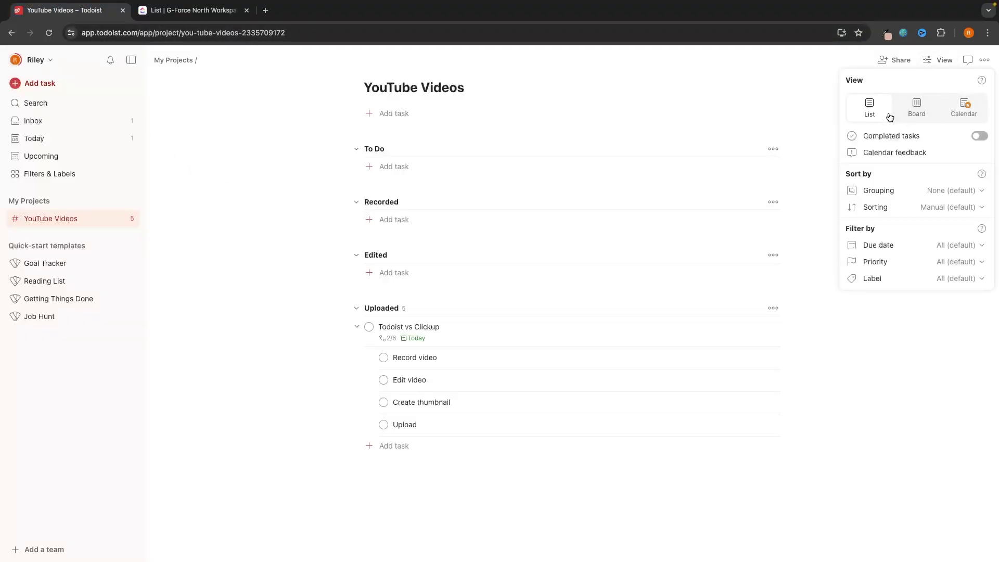
{"action": "left_click", "coordinate": [966, 107]}
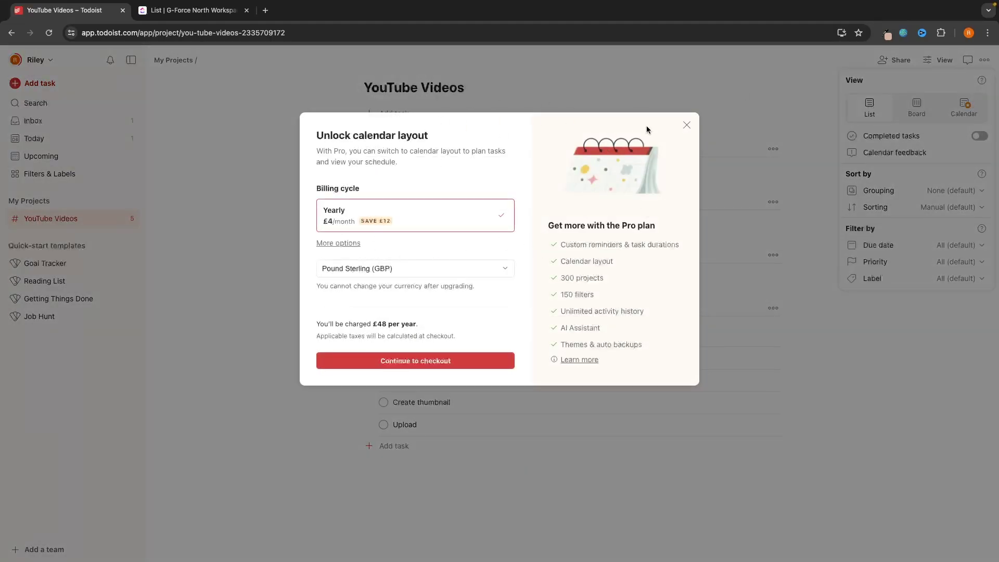
{"action": "left_click", "coordinate": [687, 126]}
- Examine the view types that can be added to the ClickUp list, and compare them with Todoist's layout options
{"action": "left_click", "coordinate": [221, 13]}
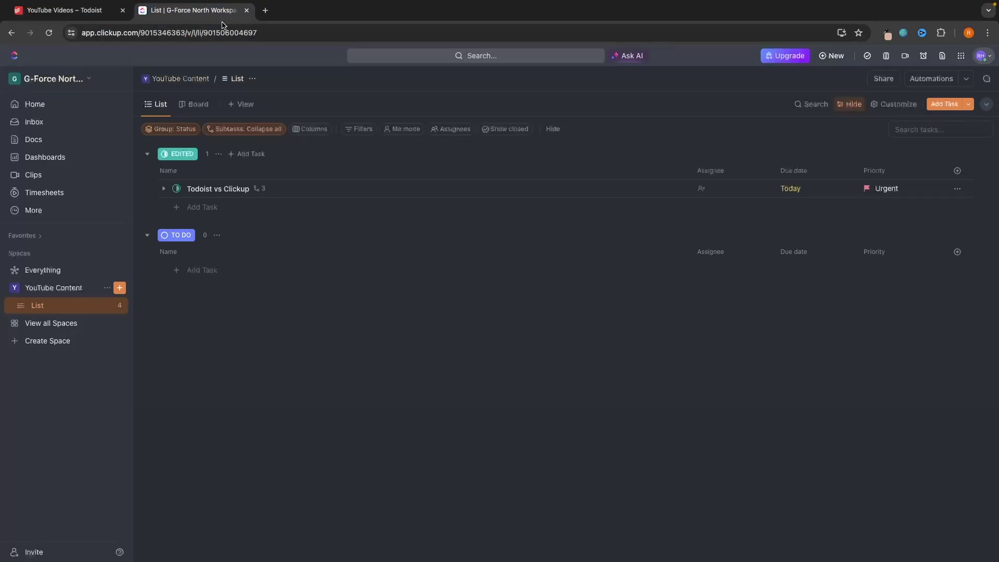
{"action": "left_click", "coordinate": [241, 104]}
{"action": "scroll", "coordinate": [335, 255], "scroll_direction": "down", "scroll_amount": 2}
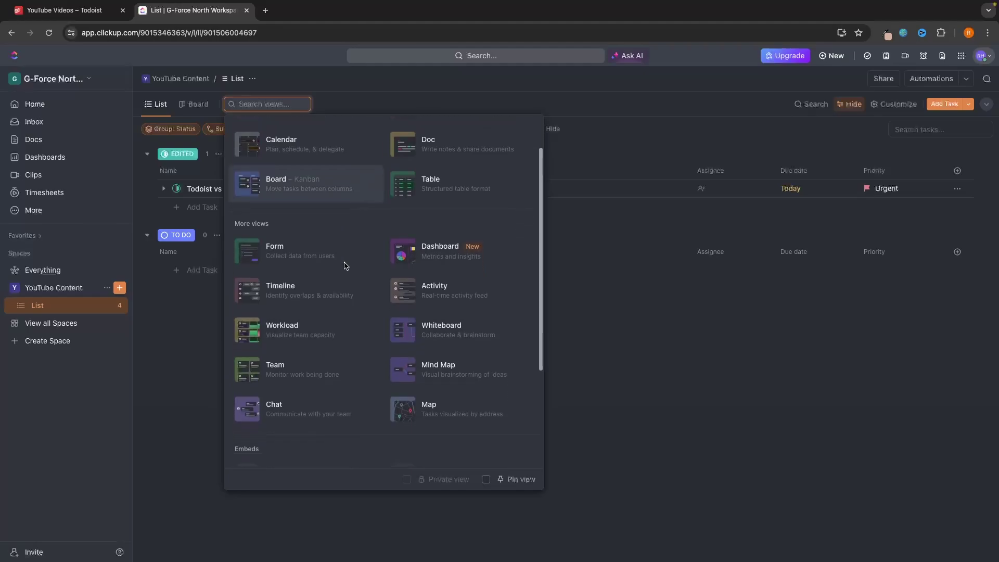
{"action": "scroll", "coordinate": [344, 266], "scroll_direction": "down", "scroll_amount": 3}
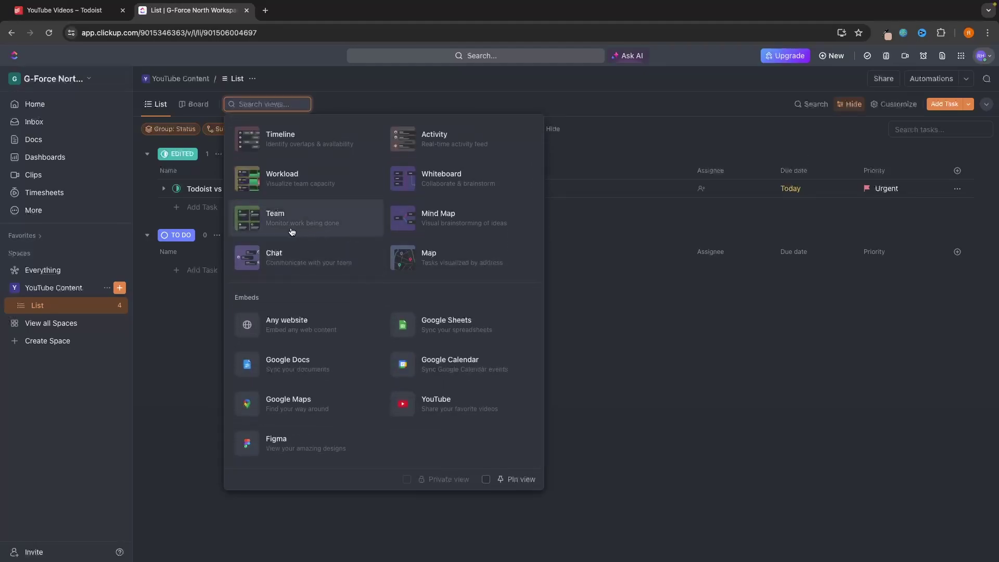
{"action": "scroll", "coordinate": [323, 223], "scroll_direction": "up", "scroll_amount": 4}
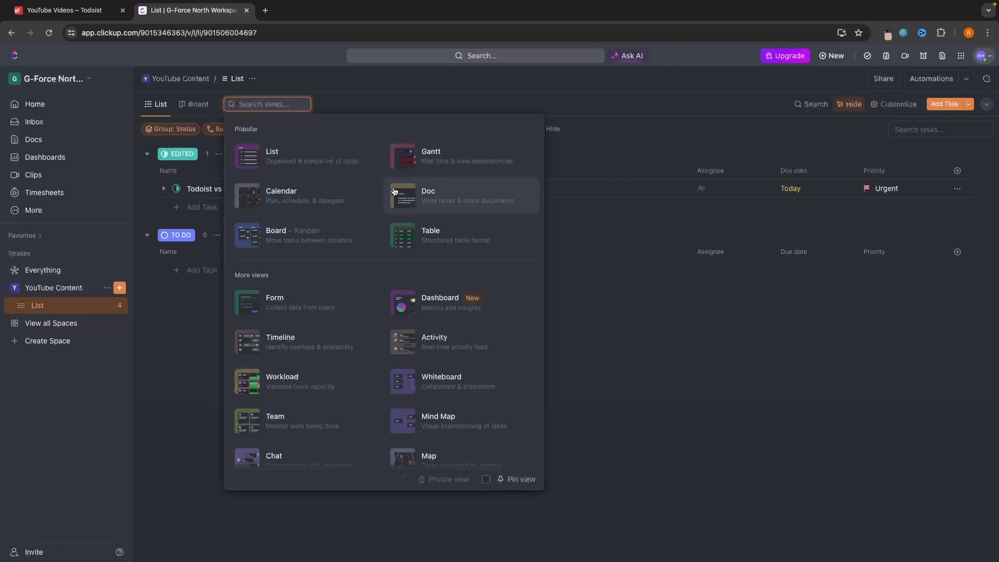
{"action": "left_click", "coordinate": [93, 10]}
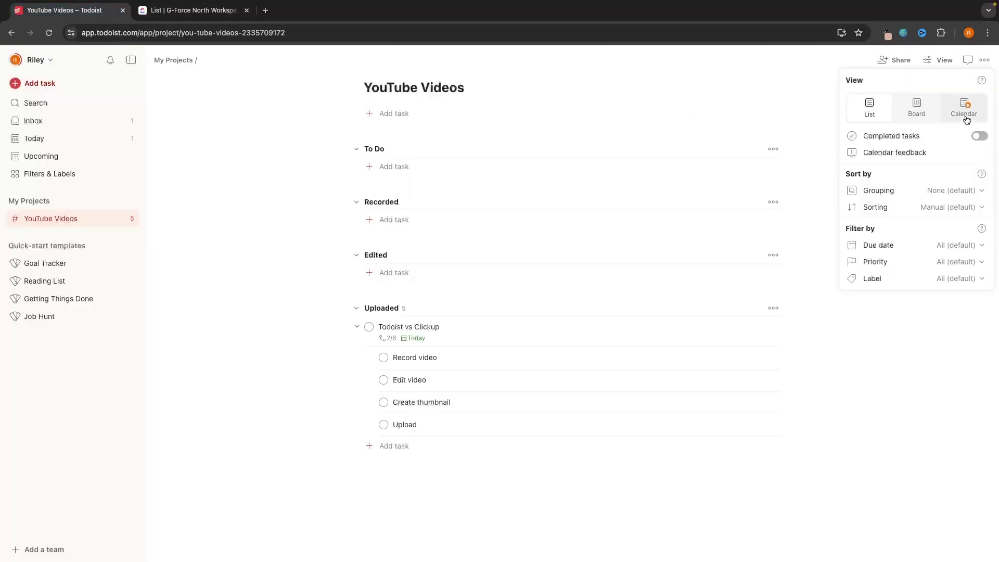
- Return to ClickUp, add a Calendar view to the list, and close its customization settings
{"action": "left_click", "coordinate": [208, 10]}
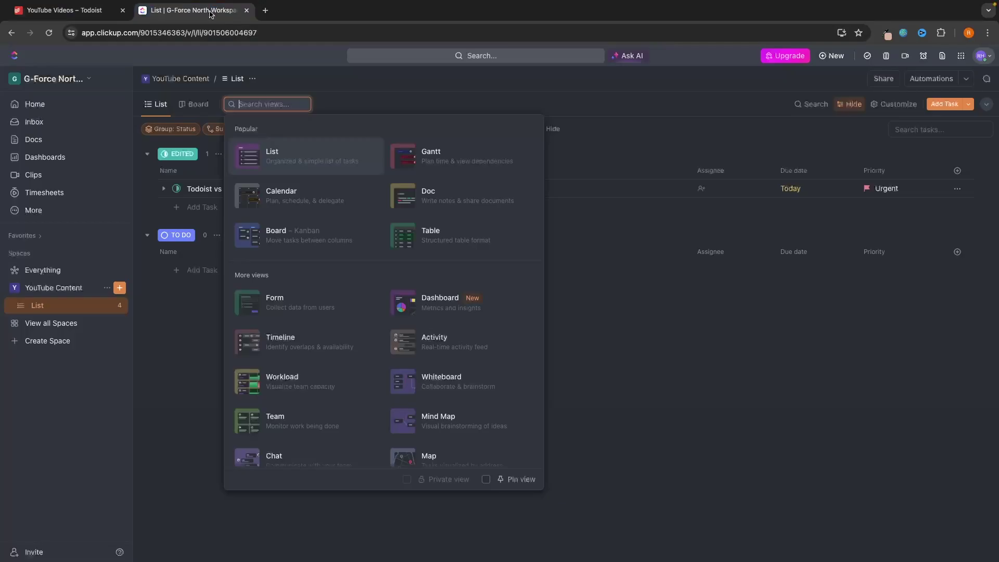
{"action": "left_click", "coordinate": [305, 192]}
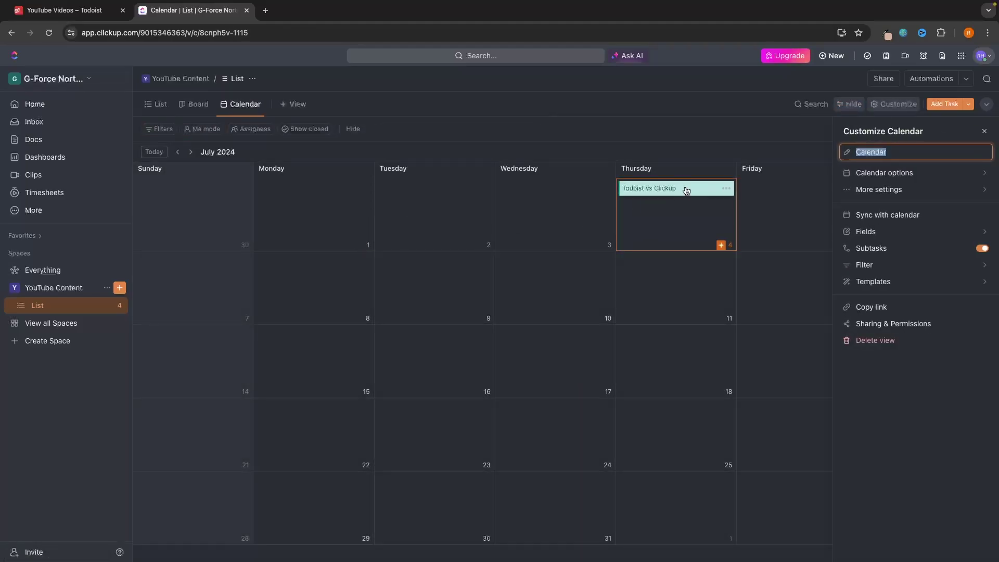
{"action": "left_click", "coordinate": [664, 180]}
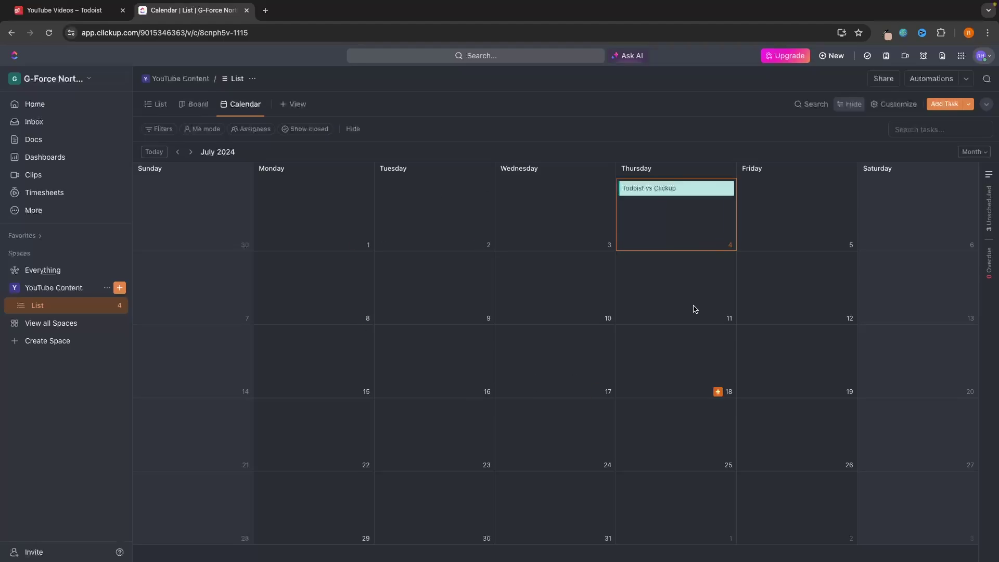
- Add a "Zoom tutorial" task to the board's To Do column with tomorrow, 5 July, as its due date
{"action": "left_click", "coordinate": [208, 105]}
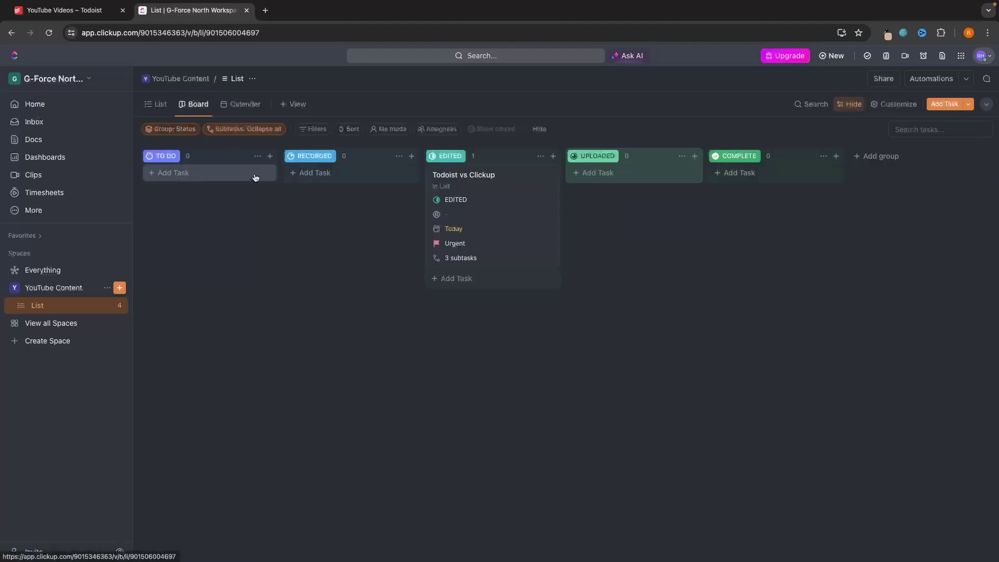
{"action": "left_click", "coordinate": [330, 172]}
{"action": "left_click", "coordinate": [177, 173]}
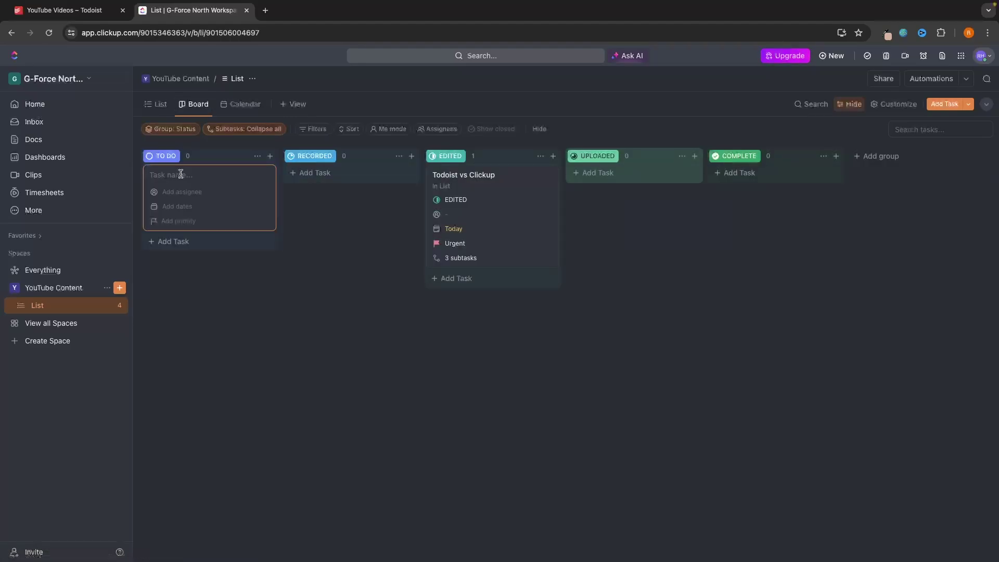
{"action": "type", "text": "Zoom tutorial"}
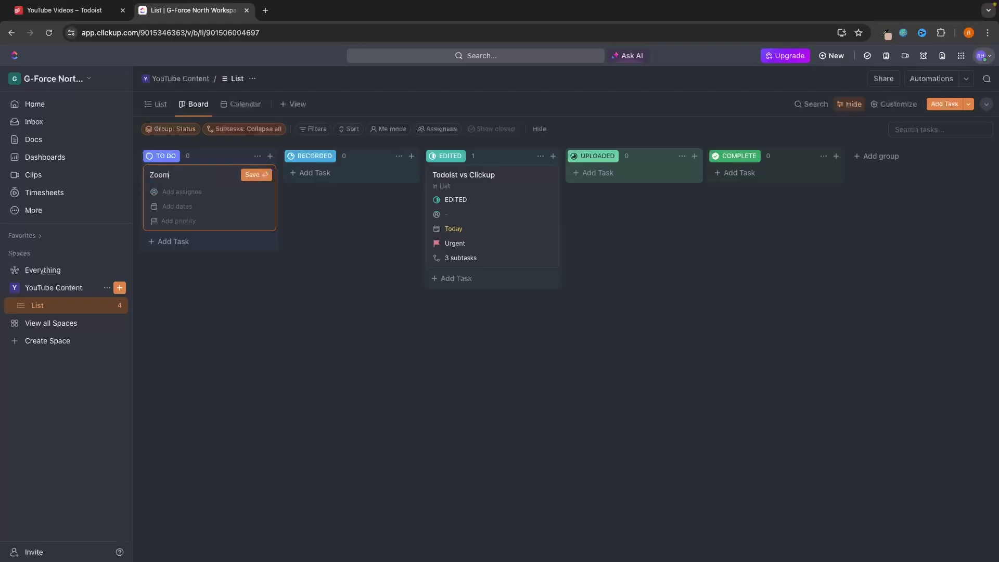
{"action": "left_click", "coordinate": [208, 205]}
{"action": "left_click", "coordinate": [483, 238]}
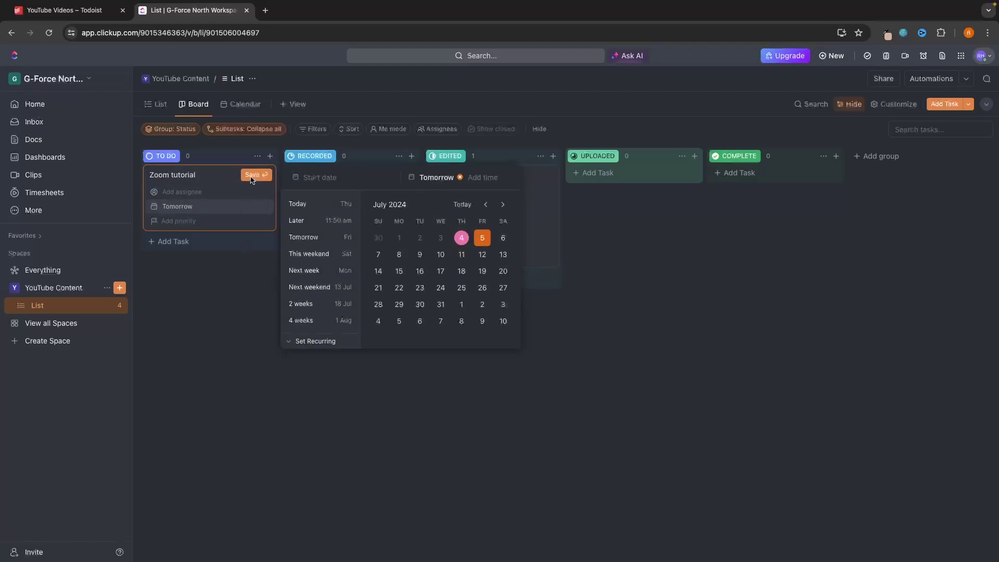
{"action": "left_click", "coordinate": [252, 175]}
- Review the scheduled tasks in ClickUp's Calendar view for July 2024
{"action": "left_click", "coordinate": [245, 103]}
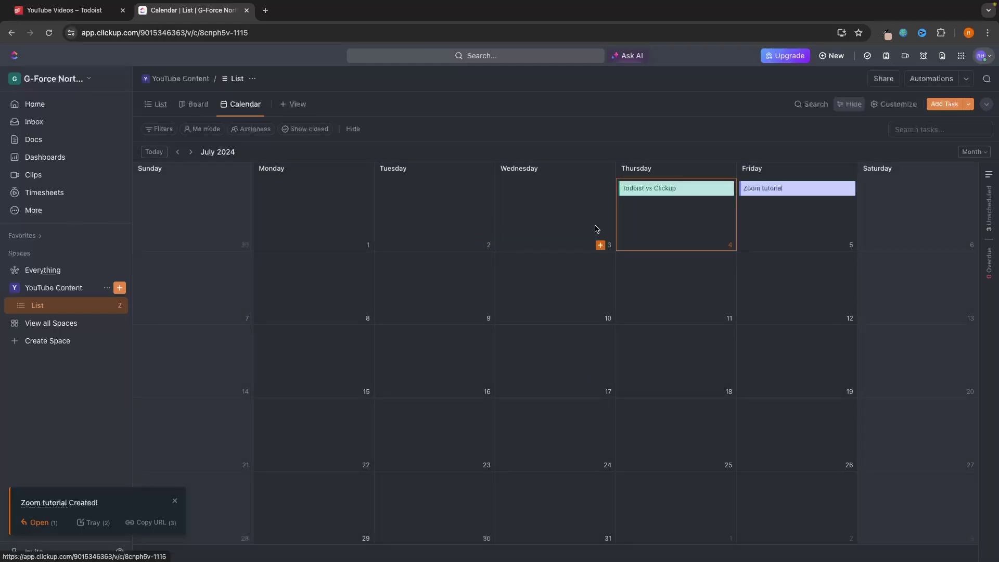
{"action": "scroll", "coordinate": [397, 333], "scroll_direction": "down", "scroll_amount": 1}
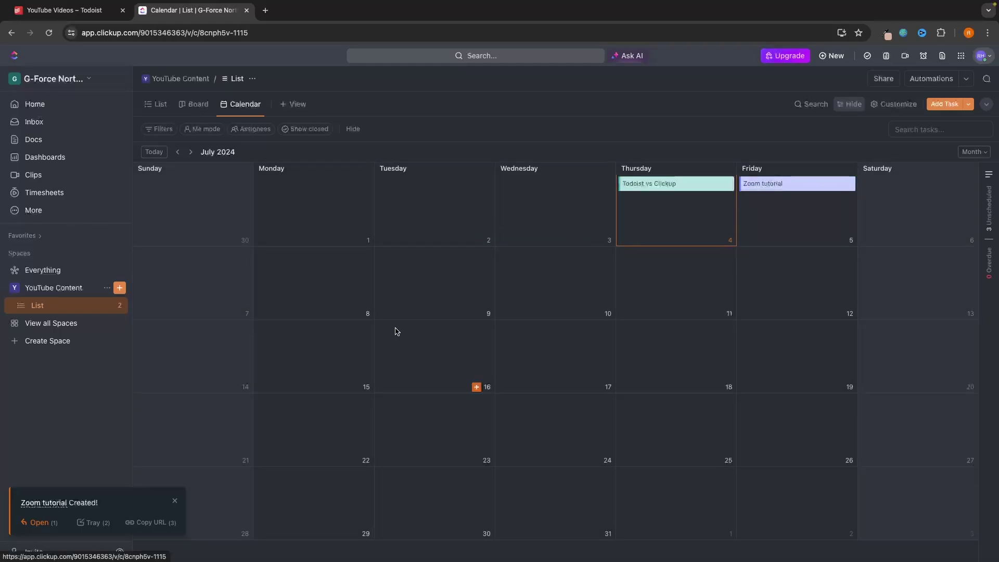
{"action": "scroll", "coordinate": [633, 320], "scroll_direction": "up", "scroll_amount": 1}
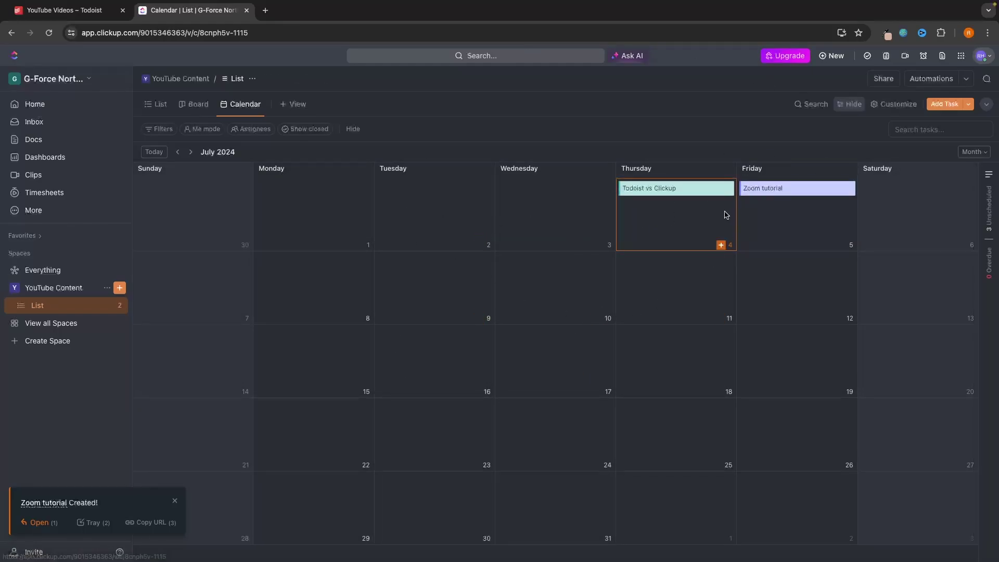
- Compare with Todoist by closing its layout options and viewing the Upcoming schedule
{"action": "key", "text": "ctrl+shift+Tab"}
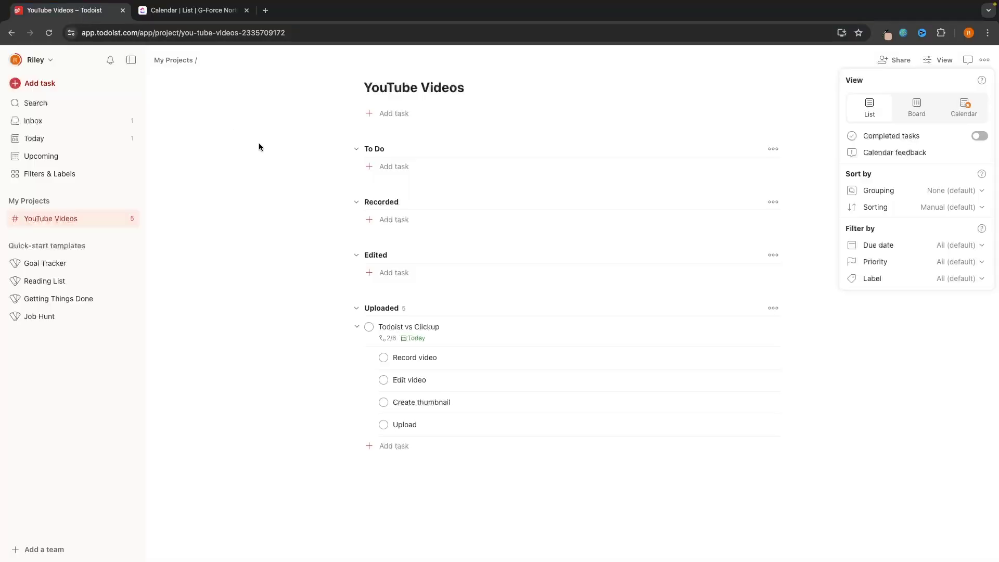
{"action": "key", "text": "ctrl+Tab"}
{"action": "left_click", "coordinate": [86, 13]}
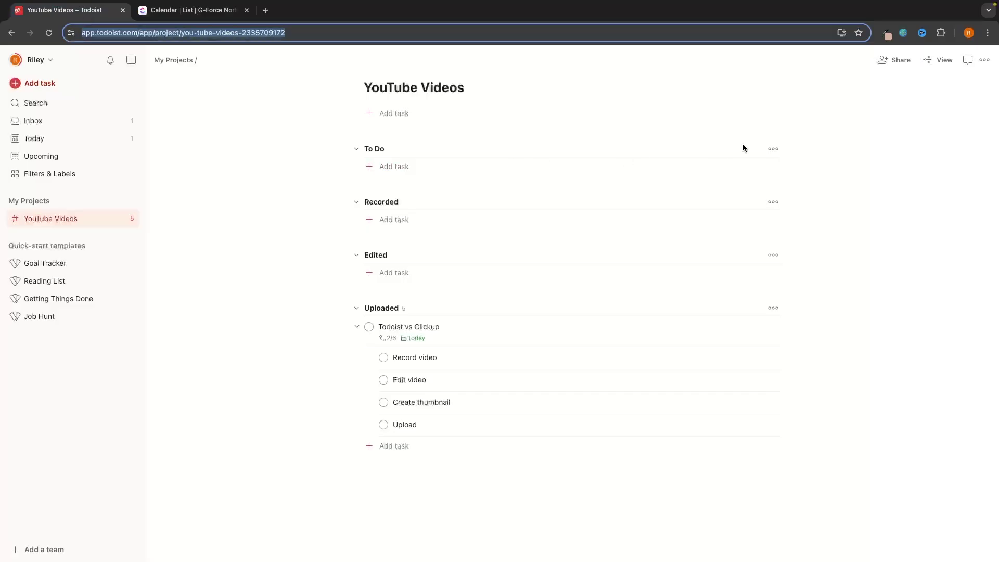
{"action": "left_click", "coordinate": [89, 159]}
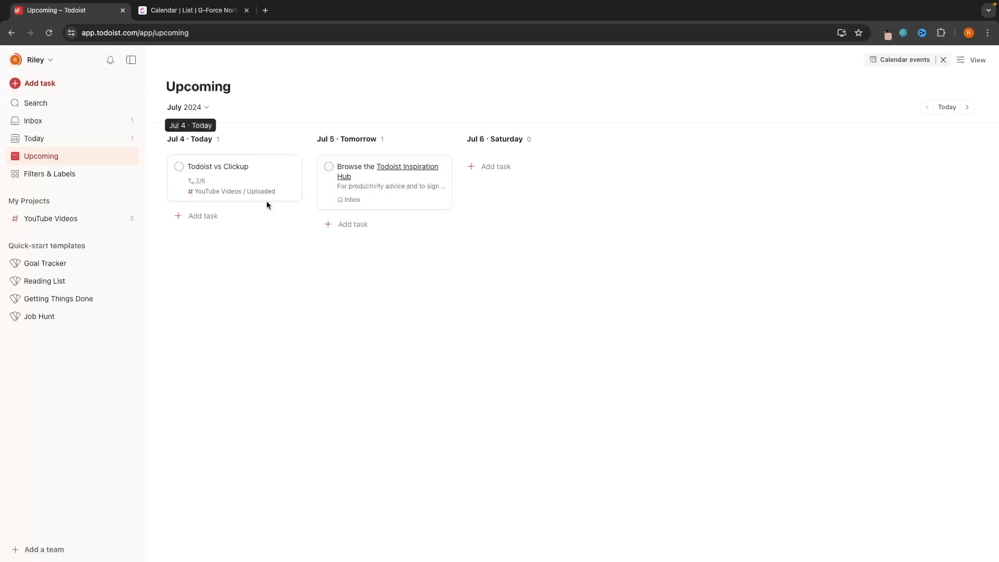
- Look through the following July weeks in Todoist's Upcoming schedule and return to the current week
{"action": "left_click", "coordinate": [964, 108]}
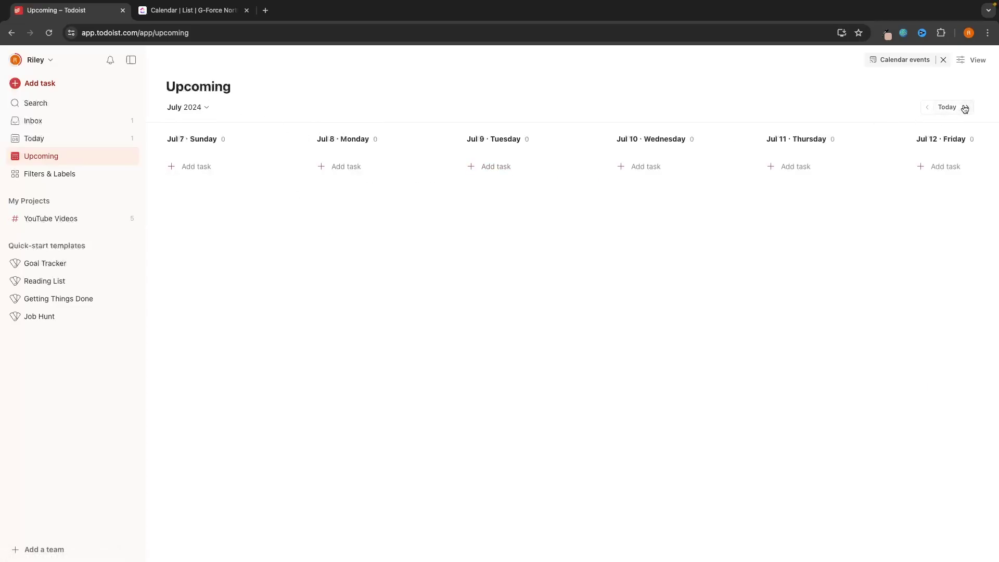
{"action": "left_click", "coordinate": [964, 108]}
{"action": "left_click", "coordinate": [965, 108]}
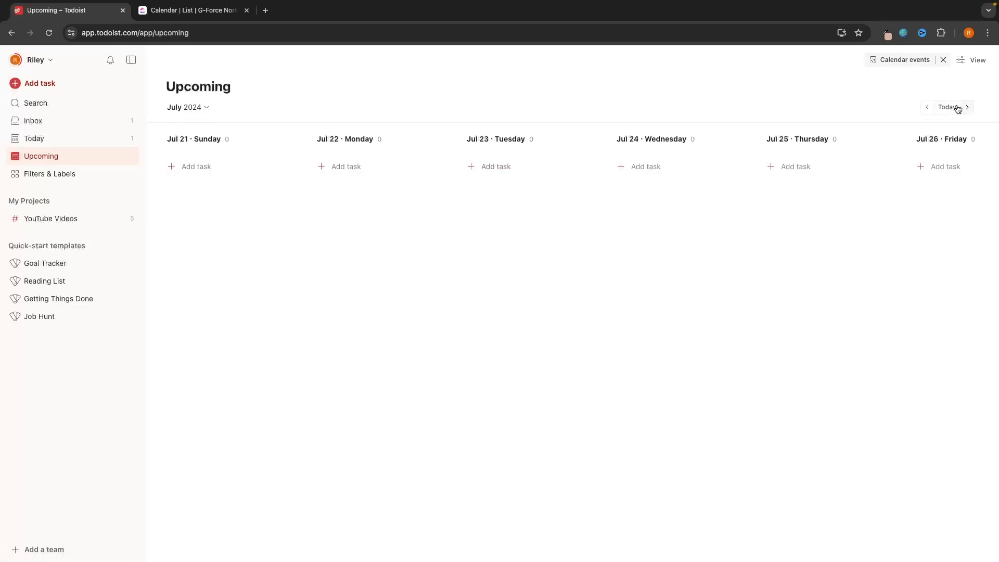
{"action": "left_click", "coordinate": [930, 107]}
{"action": "left_click", "coordinate": [929, 108]}
{"action": "left_click", "coordinate": [928, 107]}
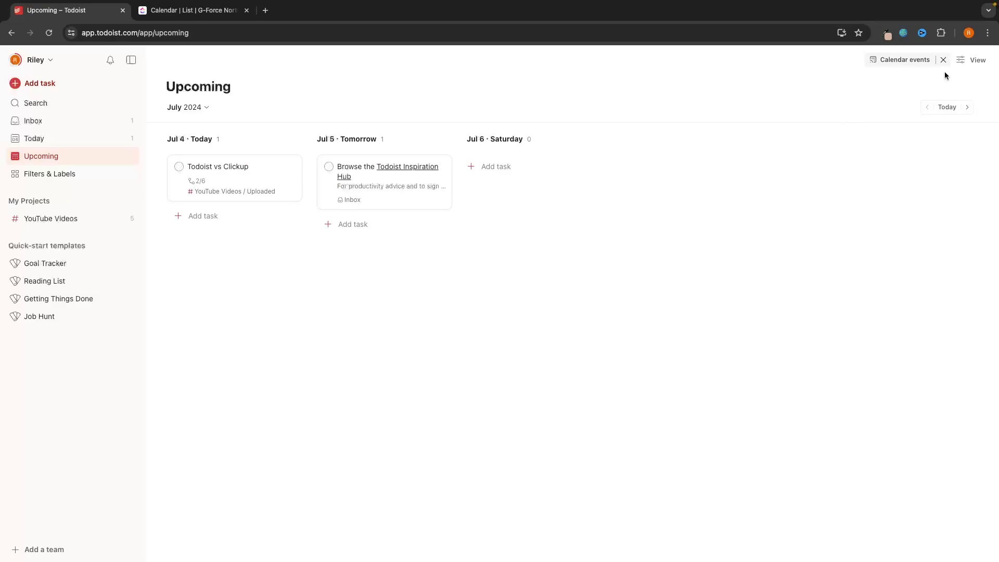
- Check the Calendar layout option for the Upcoming page and dismiss the Pro upgrade offer
{"action": "left_click", "coordinate": [972, 60]}
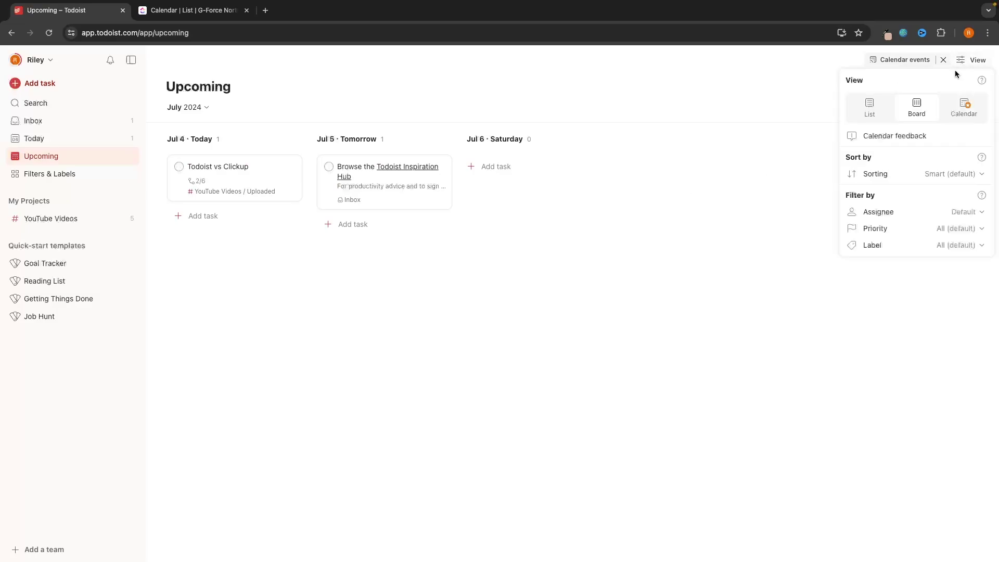
{"action": "left_click", "coordinate": [965, 110]}
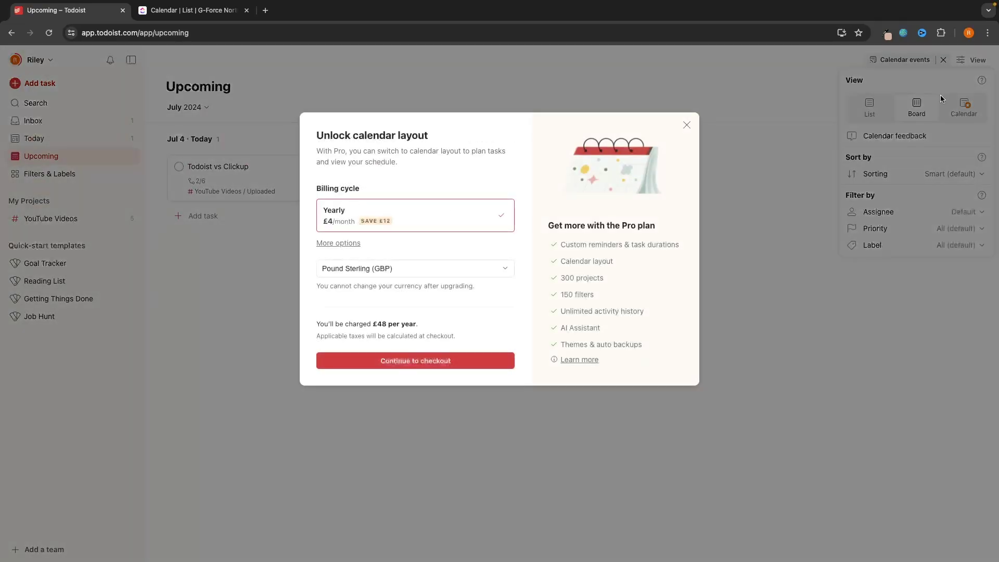
{"action": "left_click", "coordinate": [681, 131]}
{"action": "left_click", "coordinate": [599, 260]}
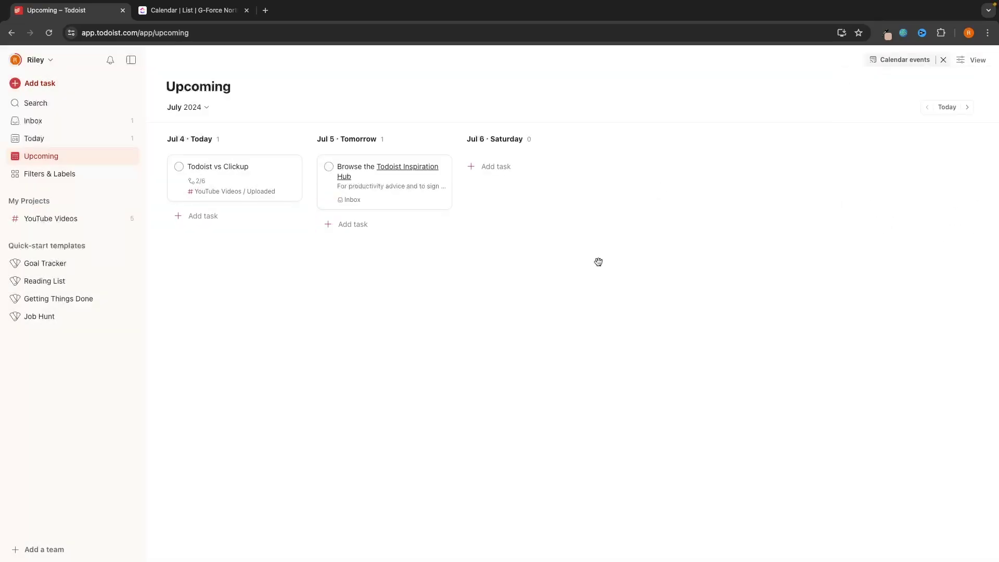
- Return the Upcoming schedule to today and switch to ClickUp to compare its July 2024 Calendar view
{"action": "left_click", "coordinate": [969, 108]}
{"action": "left_click", "coordinate": [942, 107]}
{"action": "left_click", "coordinate": [194, 10]}
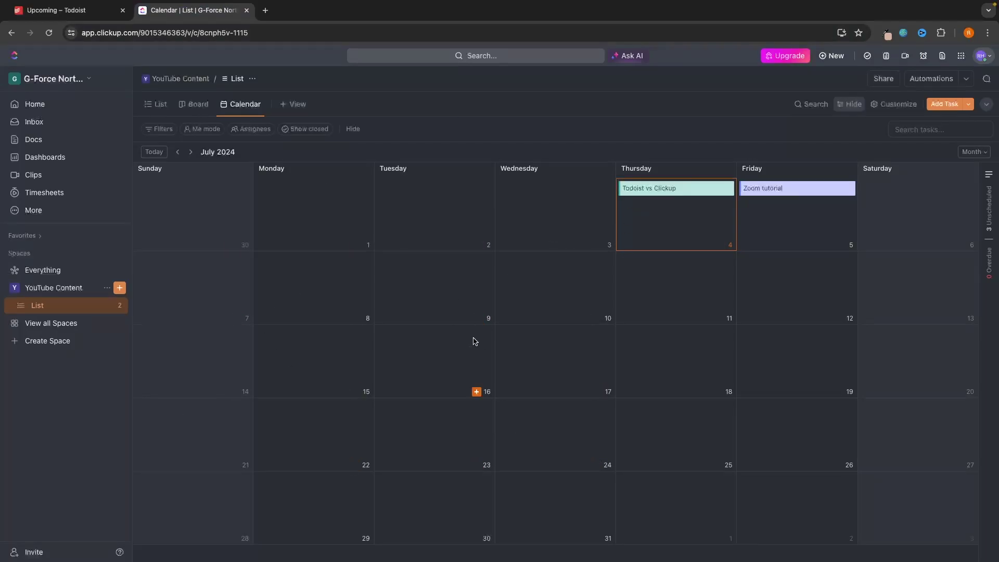
- Go back to Todoist and view the Today page and the YouTube Videos project
{"action": "left_click", "coordinate": [70, 12]}
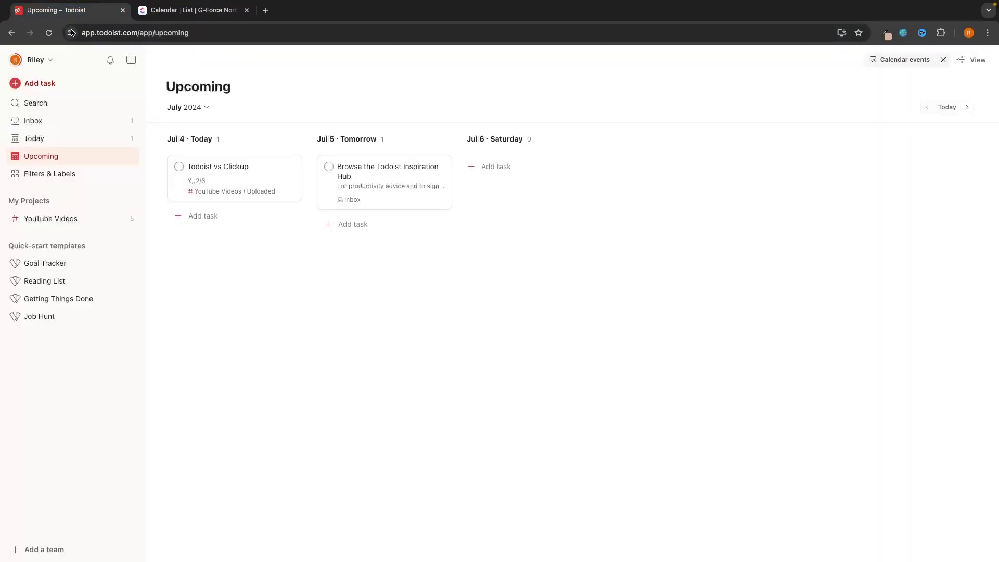
{"action": "left_click", "coordinate": [58, 146]}
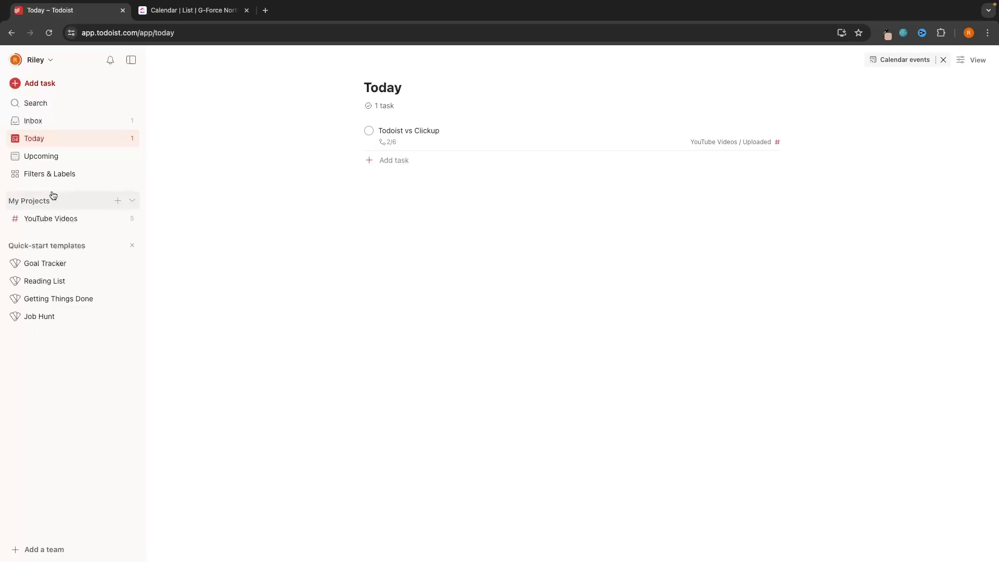
{"action": "left_click", "coordinate": [33, 219]}
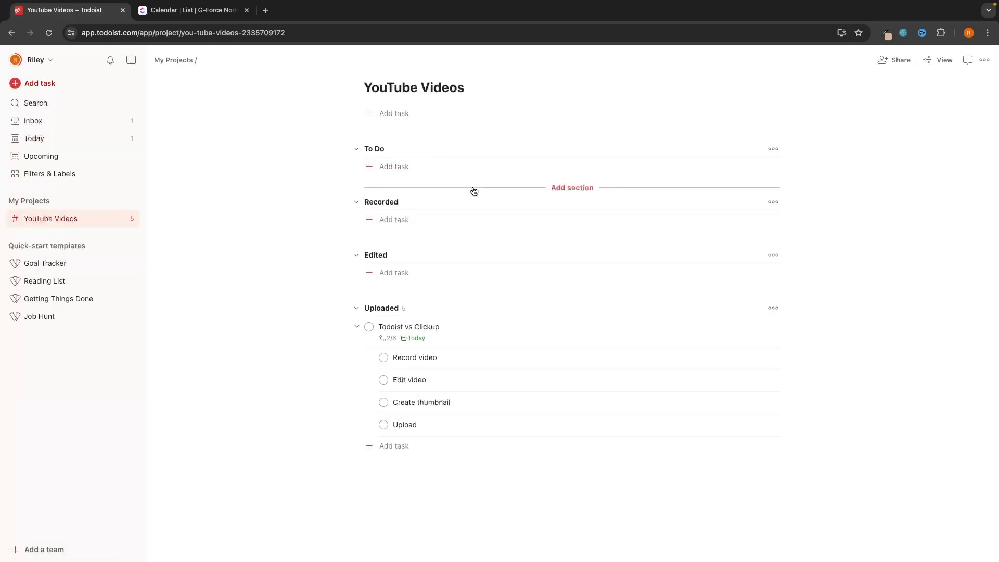
- Switch to ClickUp, create a new doc in Docs, and title it "Test"
{"action": "key", "text": "ctrl+Tab"}
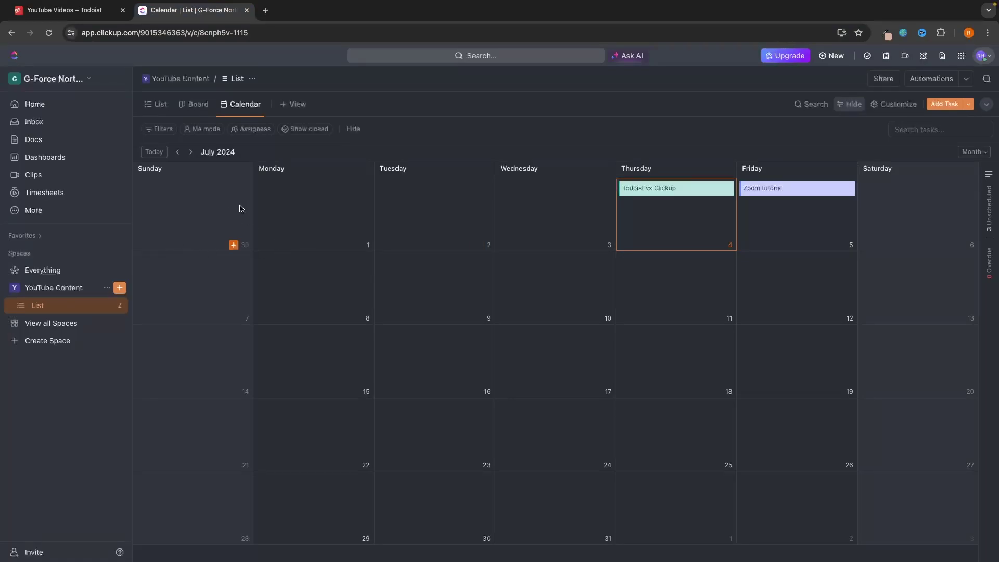
{"action": "left_click", "coordinate": [80, 140]}
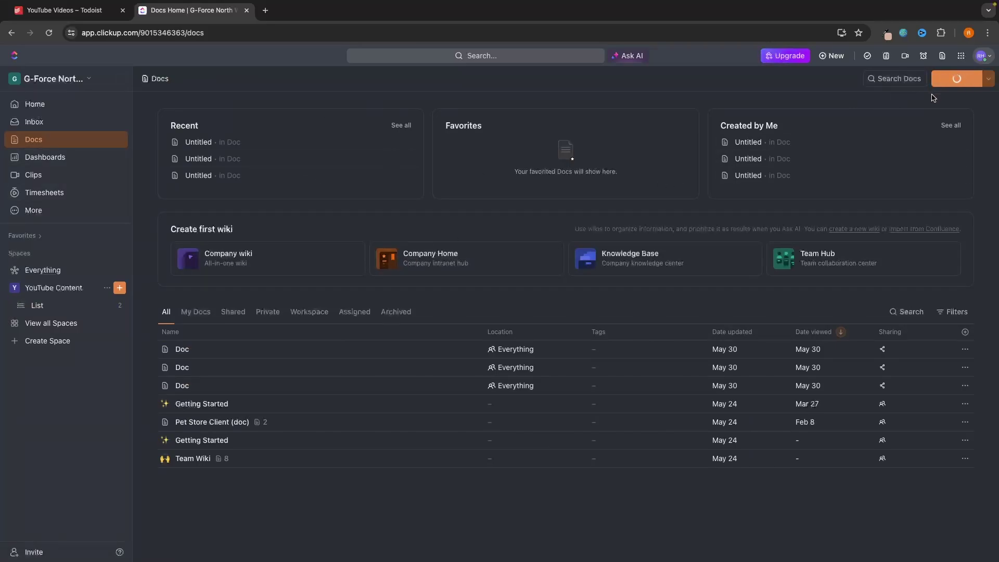
{"action": "left_click", "coordinate": [763, 176]}
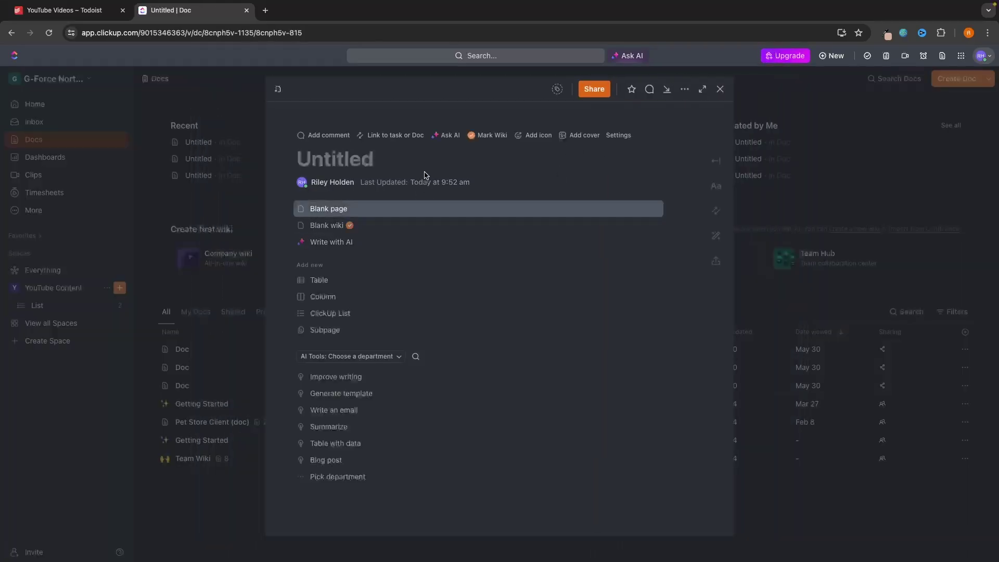
{"action": "type", "text": "iiojro"}
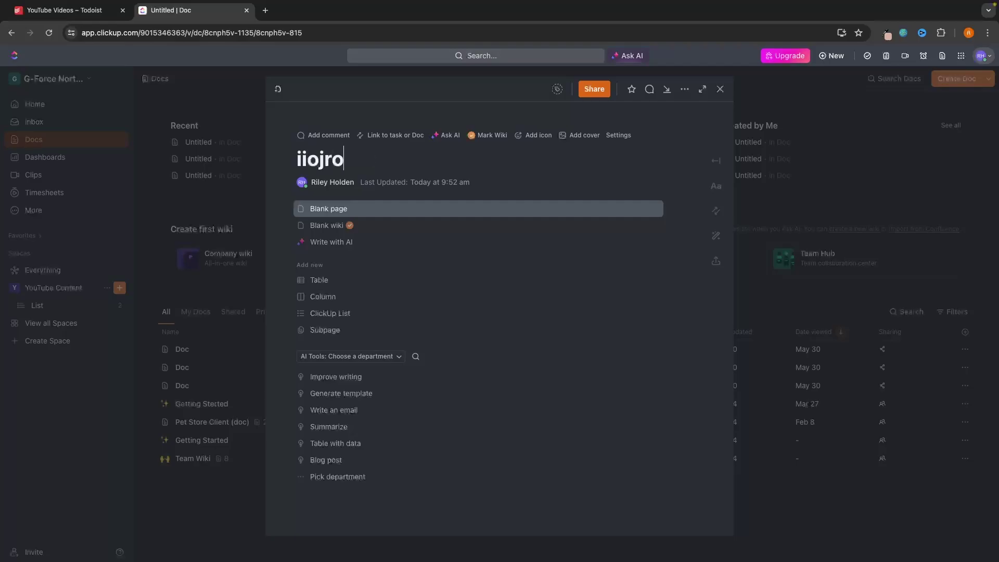
{"action": "key", "text": "BackSpace"}
{"action": "key", "text": "BackSpace"}
{"action": "key", "text": "BackSpace"}
{"action": "key", "text": "BackSpace"}
{"action": "key", "text": "BackSpace"}
{"action": "key", "text": "BackSpace"}
{"action": "type", "text": "Test"}
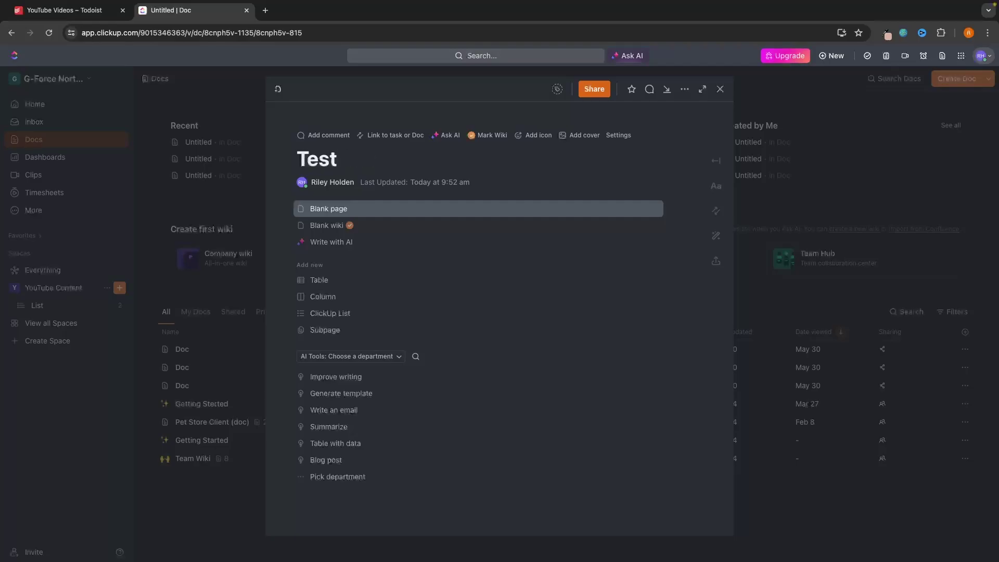
- Start the Test doc as a blank page and write the line "fjrjgjkerngj gnergjknrgj"
{"action": "left_click", "coordinate": [399, 210]}
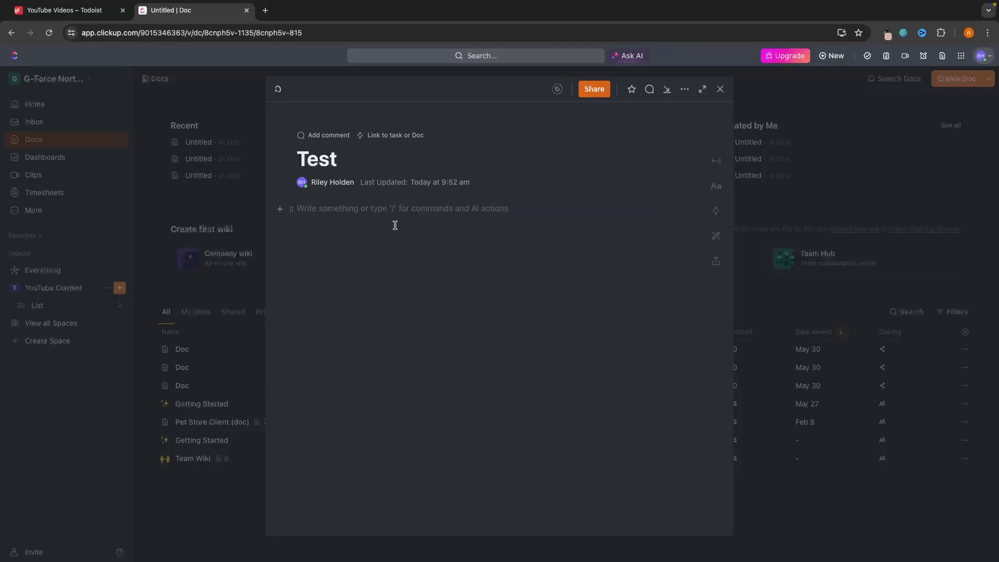
{"action": "type", "text": "fjrjgjkerngj gnergjknrgj"}
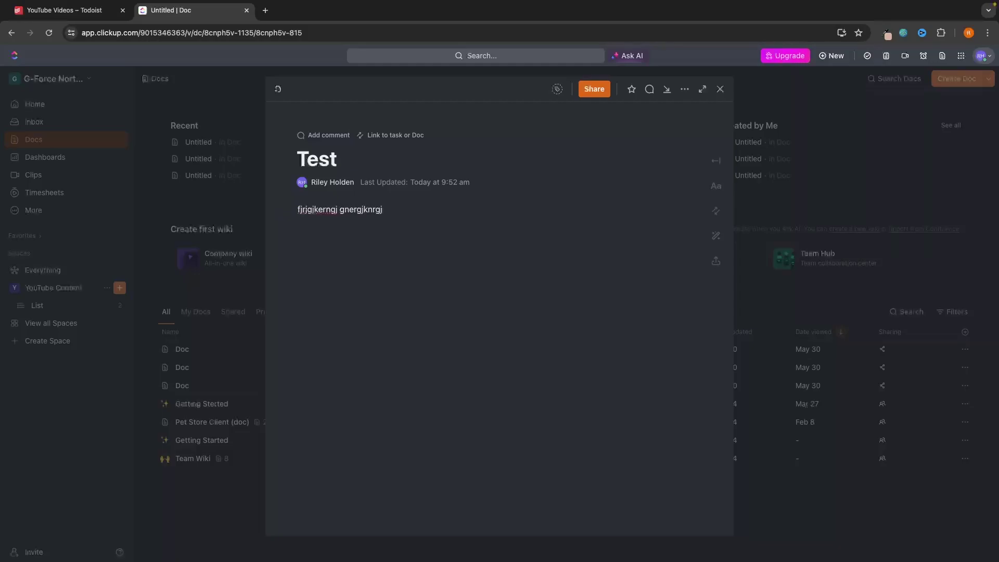
{"action": "key", "text": "Return"}
- Add a Heading 1 block reading "fkrgjkrngr" with the line "jbjhv" beneath it
{"action": "type", "text": "/"}
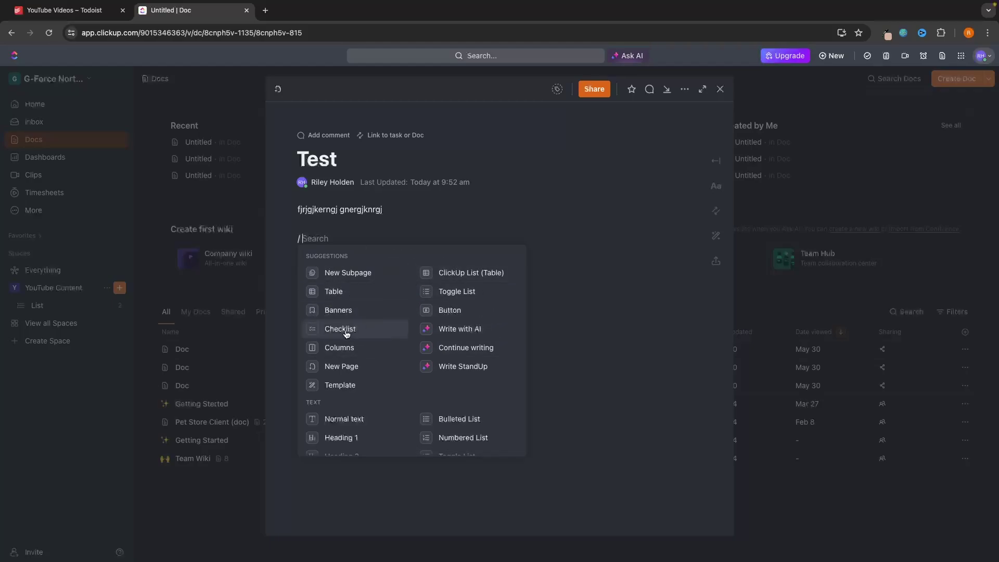
{"action": "scroll", "coordinate": [364, 325], "scroll_direction": "down", "scroll_amount": 3}
{"action": "key", "text": "Up"}
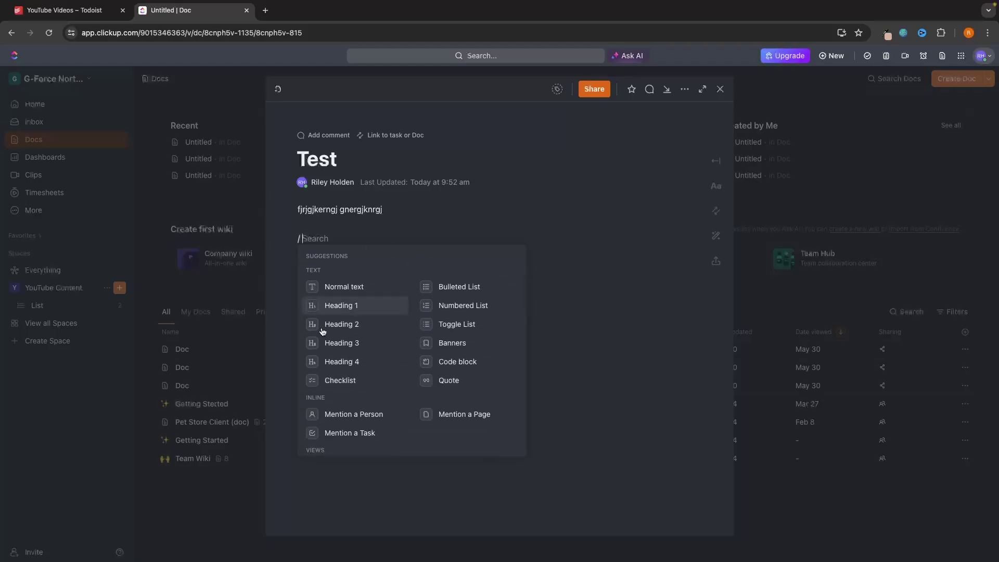
{"action": "left_click", "coordinate": [357, 304]}
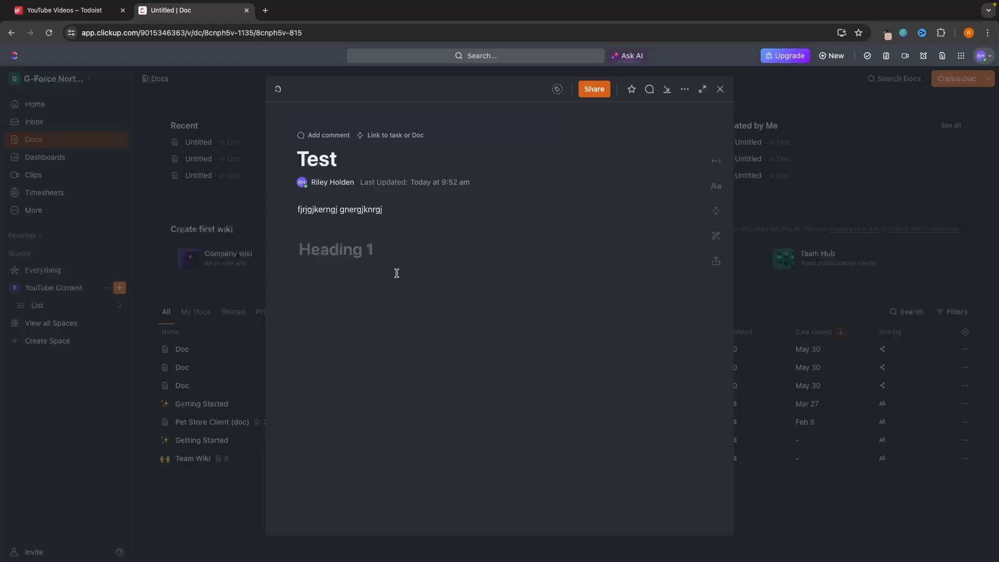
{"action": "type", "text": "fkrgjkrngr"}
{"action": "key", "text": "Return"}
{"action": "type", "text": "j"}
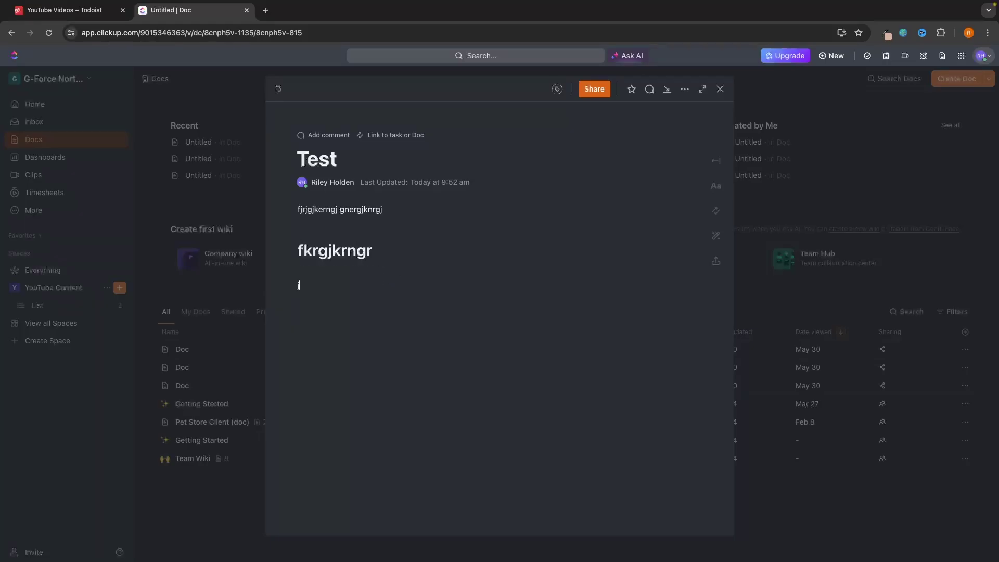
{"action": "type", "text": "bjhv"}
- Examine the views, embeds and formatting blocks offered by the doc's slash commands, and close the doc
{"action": "key", "text": "Return"}
{"action": "type", "text": "/"}
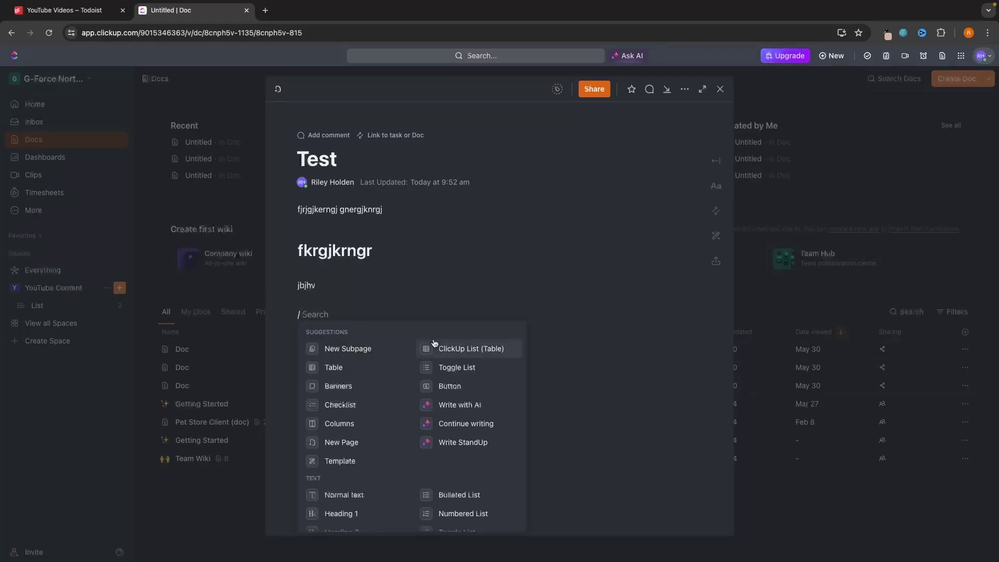
{"action": "key", "text": "Down"}
{"action": "key", "text": "Down"}
{"action": "key", "text": "Down"}
{"action": "key", "text": "Down"}
{"action": "key", "text": "Down"}
{"action": "key", "text": "Down"}
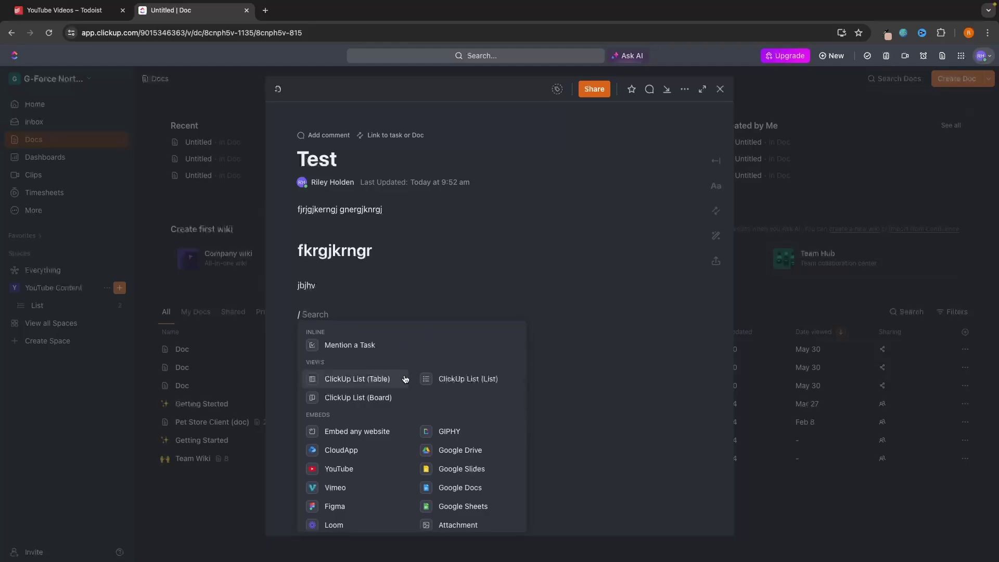
{"action": "scroll", "coordinate": [411, 380], "scroll_direction": "down", "scroll_amount": 2}
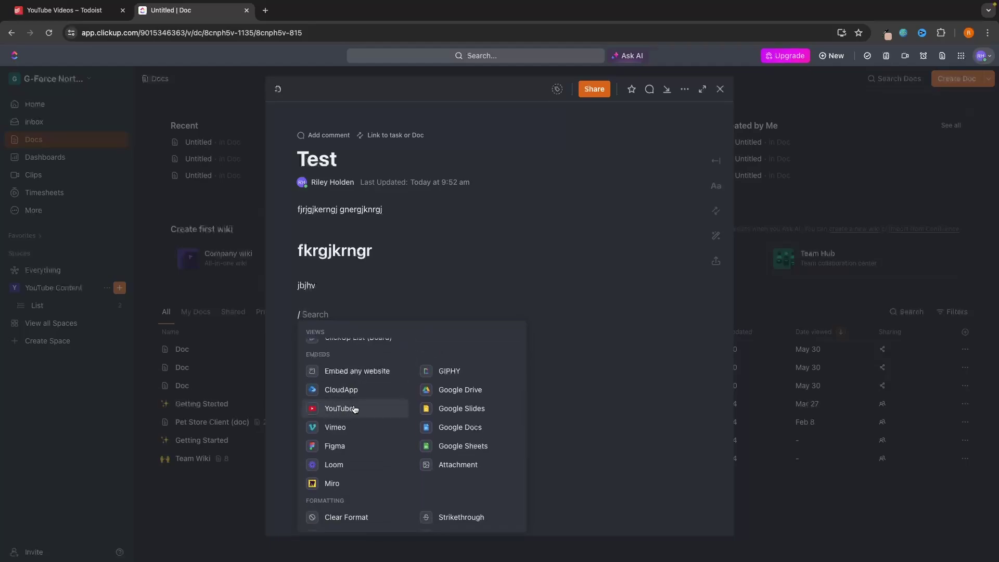
{"action": "scroll", "coordinate": [352, 413], "scroll_direction": "down", "scroll_amount": 3}
{"action": "left_click", "coordinate": [592, 375]}
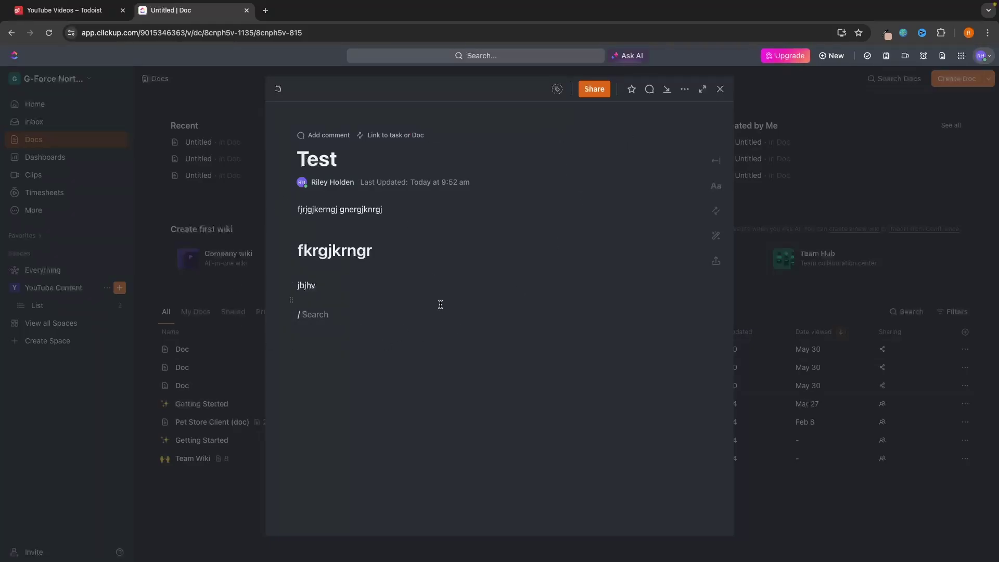
{"action": "left_click", "coordinate": [721, 89]}
- Open the ClickUp dashboard and review its task count, assignee, workload, due-task and latest activity cards
{"action": "left_click", "coordinate": [83, 157]}
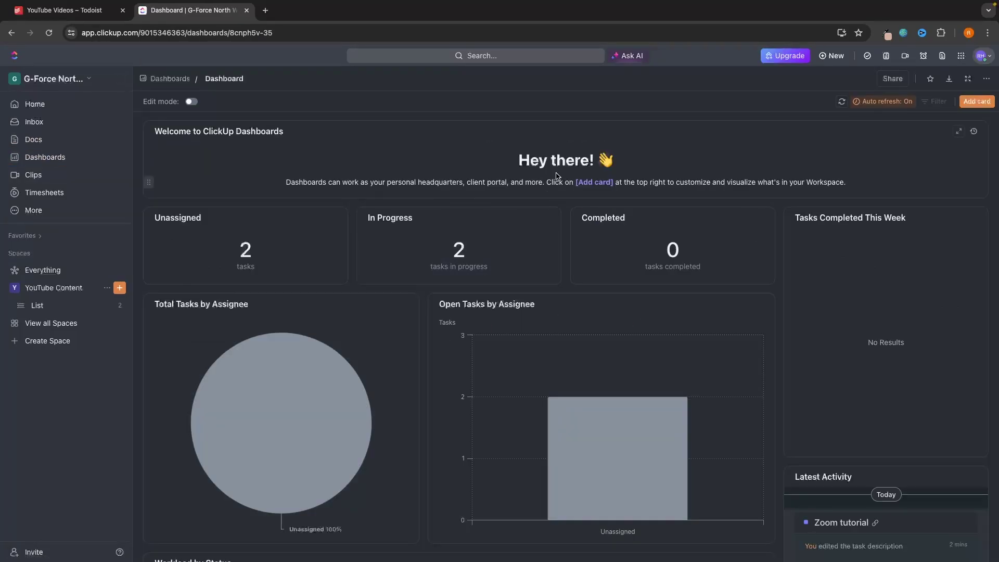
{"action": "scroll", "coordinate": [631, 266], "scroll_direction": "down", "scroll_amount": 1}
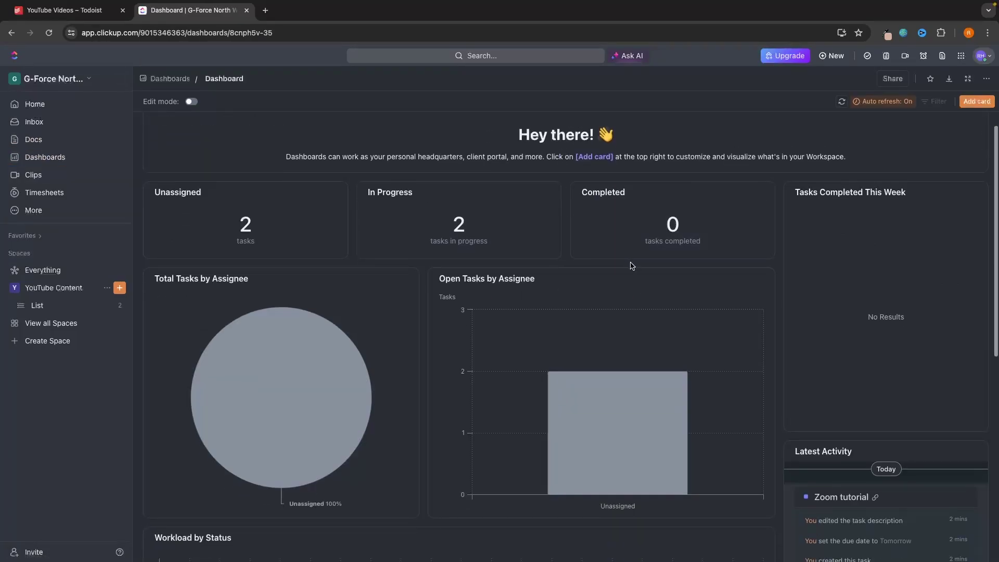
{"action": "scroll", "coordinate": [630, 266], "scroll_direction": "up", "scroll_amount": 1}
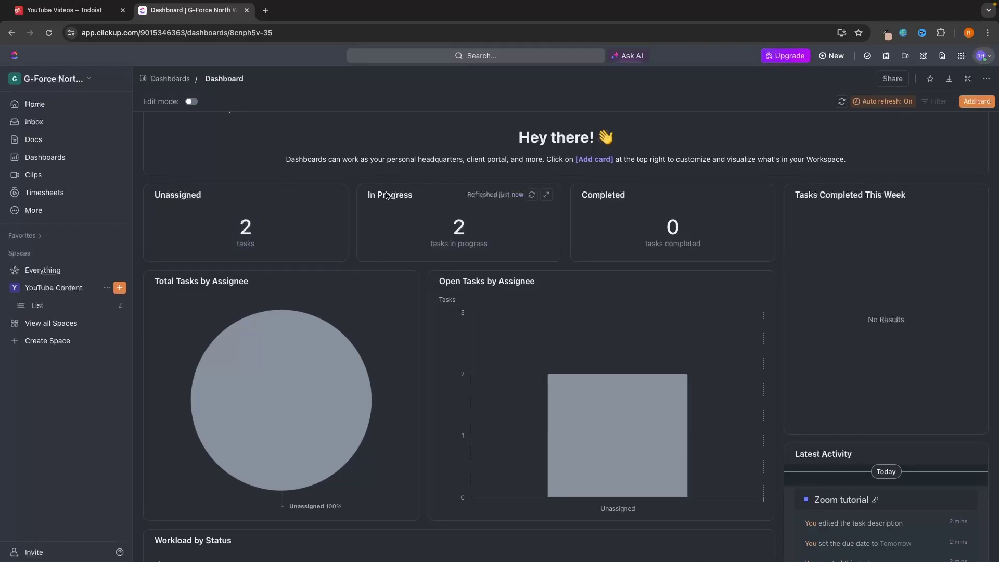
{"action": "scroll", "coordinate": [468, 254], "scroll_direction": "down", "scroll_amount": 2}
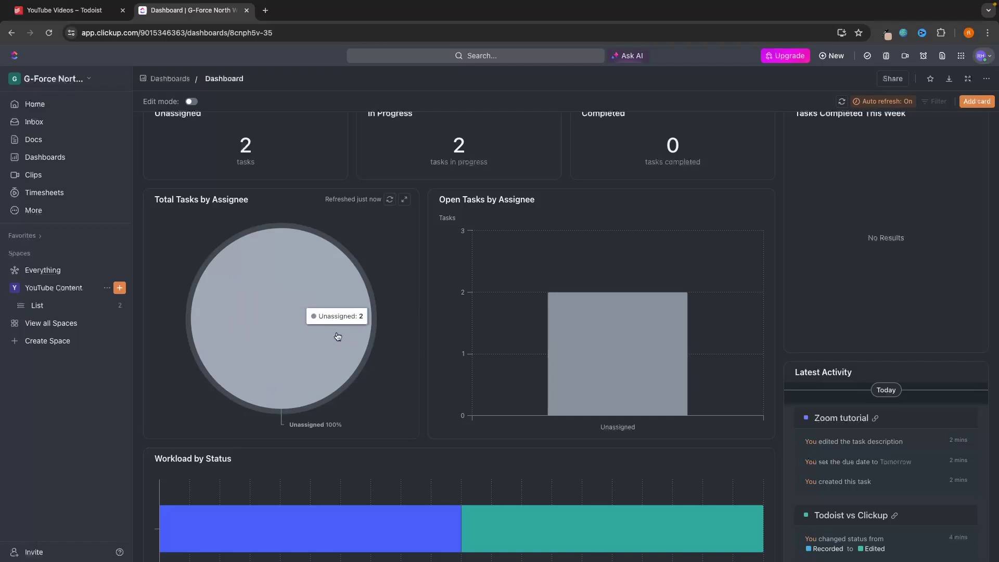
{"action": "scroll", "coordinate": [328, 317], "scroll_direction": "down", "scroll_amount": 3}
{"action": "scroll", "coordinate": [349, 334], "scroll_direction": "down", "scroll_amount": 5}
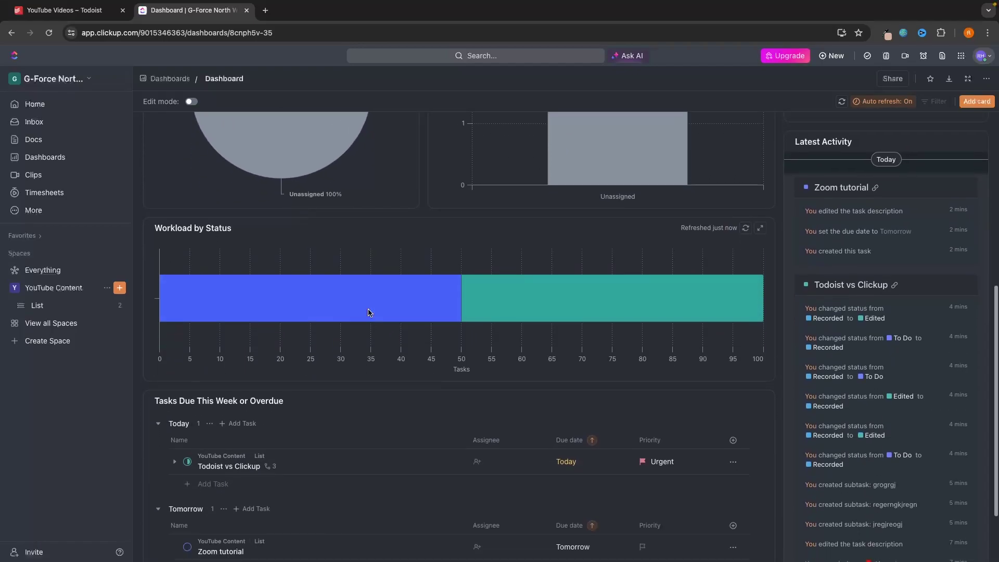
{"action": "scroll", "coordinate": [368, 312], "scroll_direction": "up", "scroll_amount": 10}
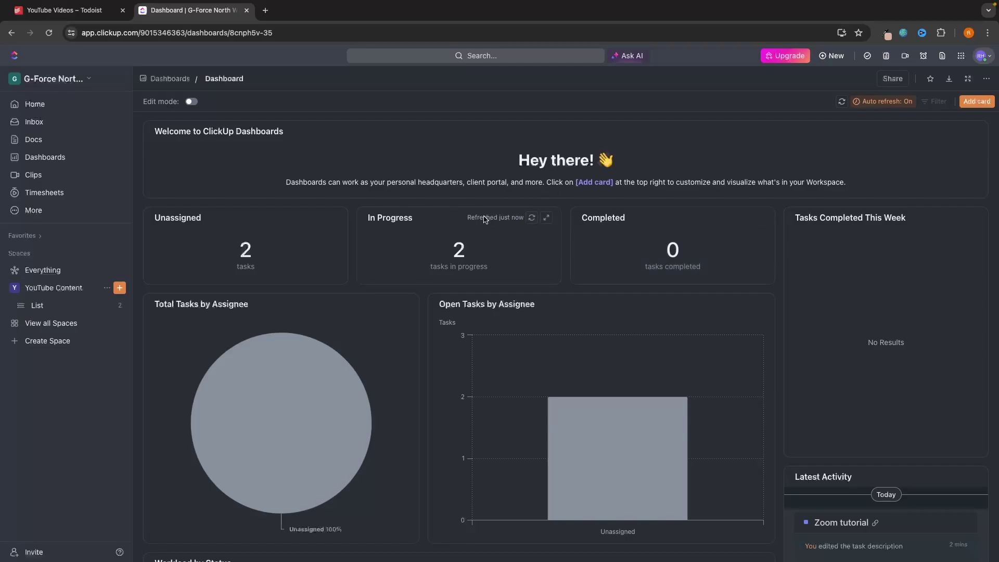
- Look through the featured card types available for the dashboard and close the selection without adding one
{"action": "left_click", "coordinate": [977, 101]}
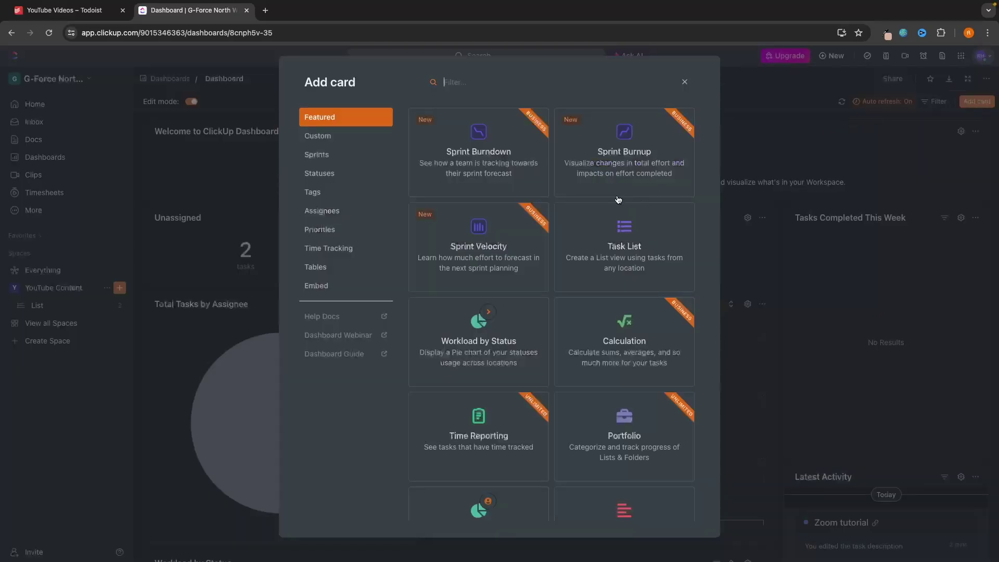
{"action": "scroll", "coordinate": [479, 364], "scroll_direction": "down", "scroll_amount": 5}
{"action": "key", "text": "Escape"}
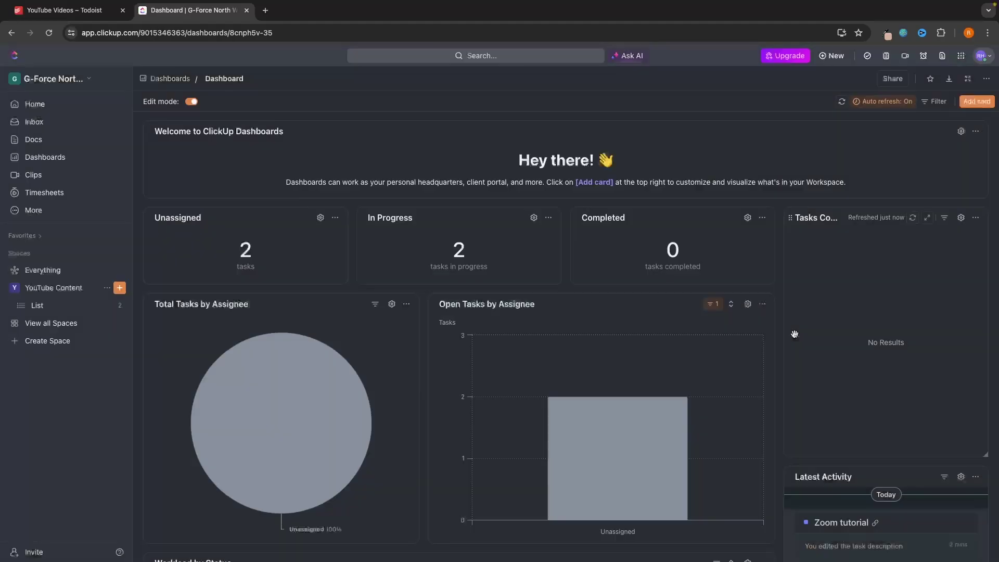
- Delete the Unassigned task count card from the dashboard
{"action": "left_click", "coordinate": [336, 217]}
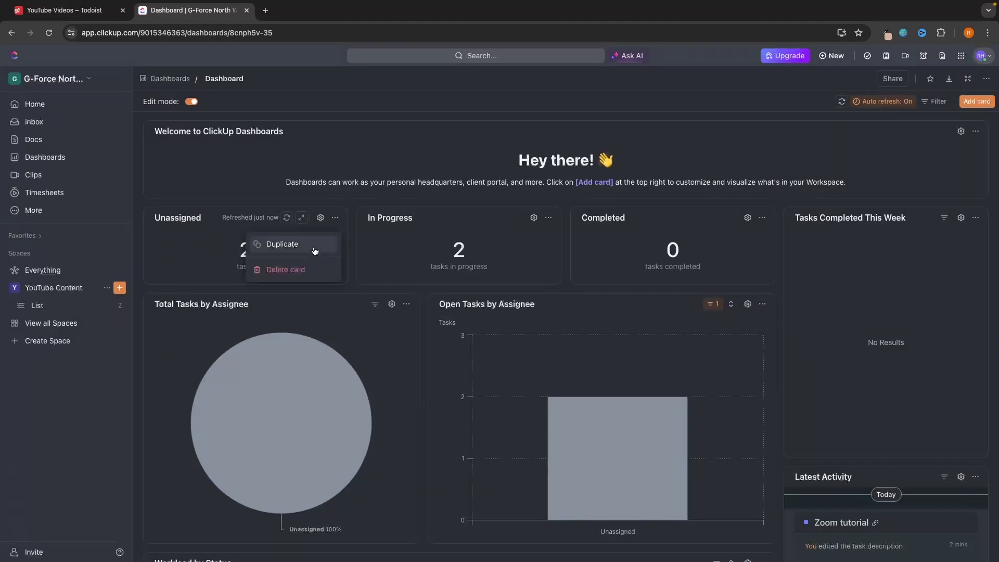
{"action": "left_click", "coordinate": [296, 269]}
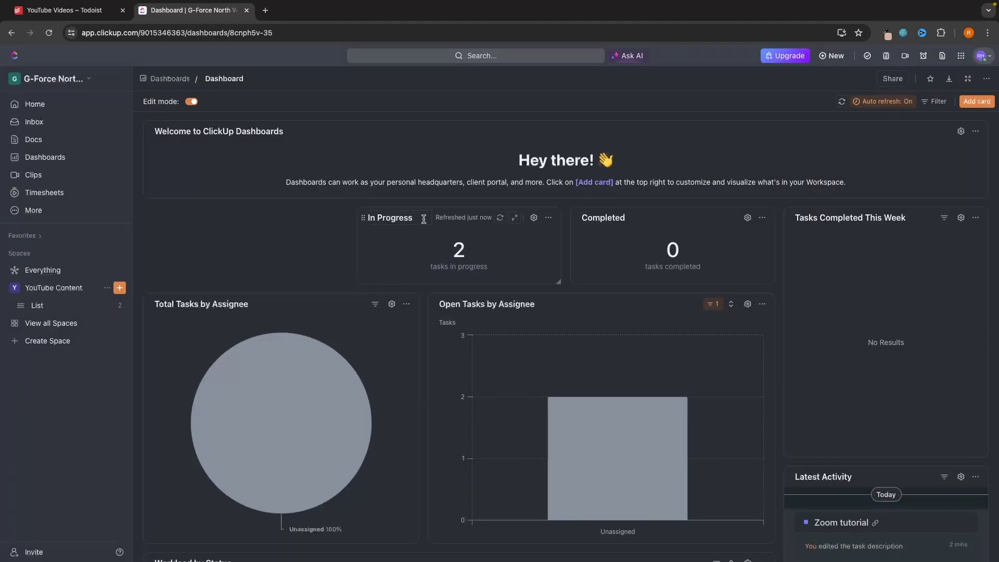
- Move the In Progress card on the dashboard towards the empty space beside it, above Total Tasks by Assignee
{"action": "left_click_drag", "start_coordinate": [425, 219], "coordinate": [281, 221]}
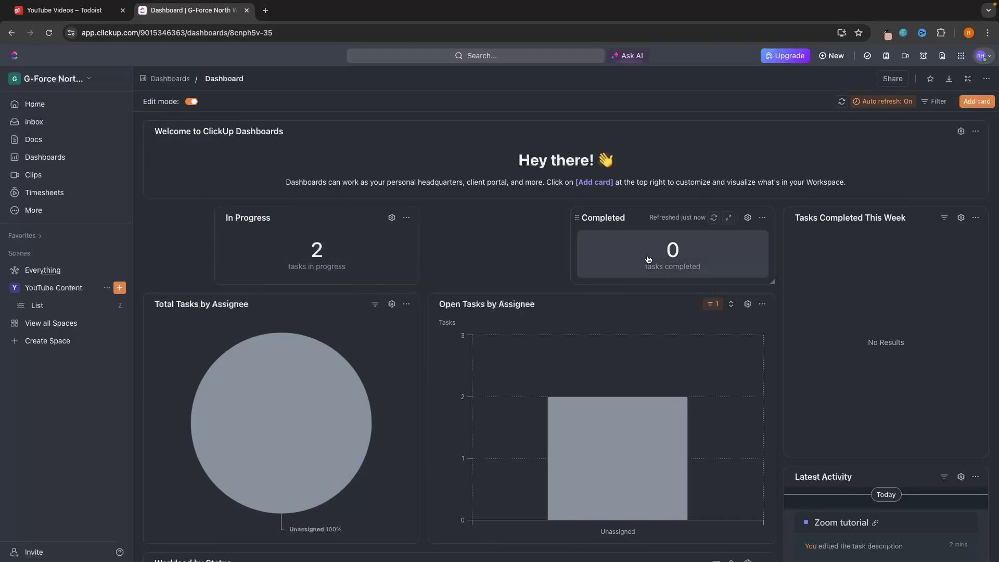
- Open Clips and start recording a new clip of the entire screen without a microphone
{"action": "left_click", "coordinate": [65, 176]}
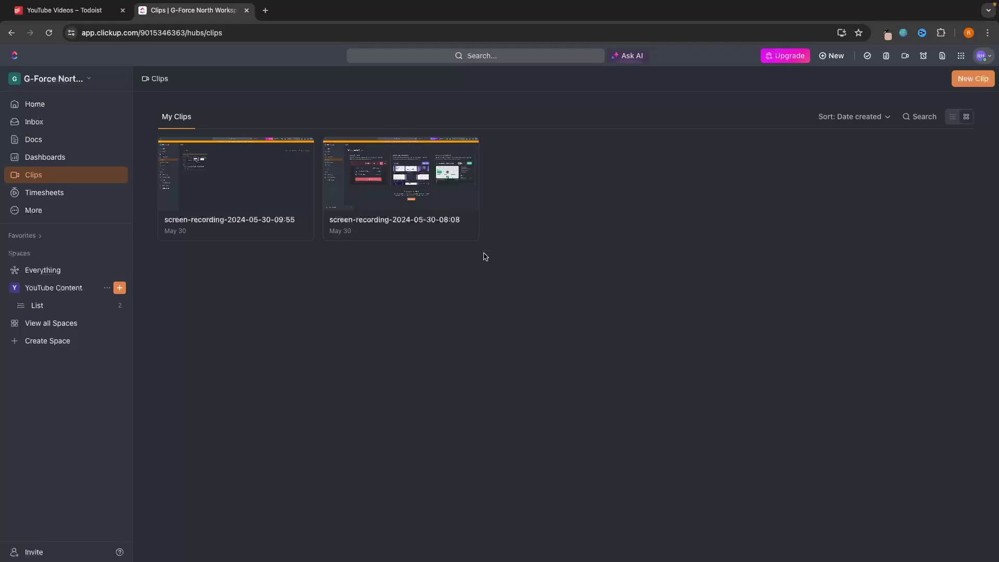
{"action": "left_click", "coordinate": [974, 81]}
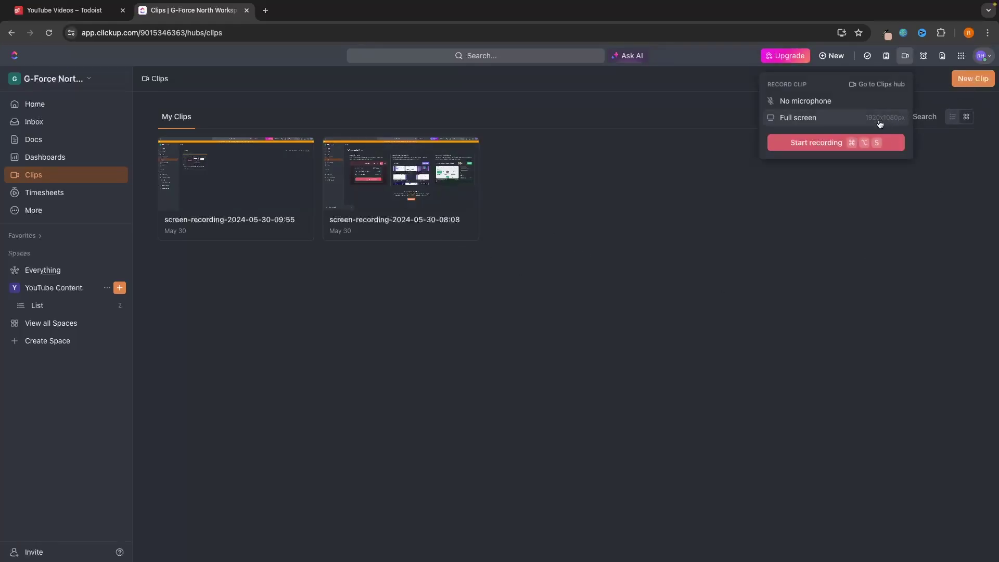
{"action": "left_click", "coordinate": [835, 144]}
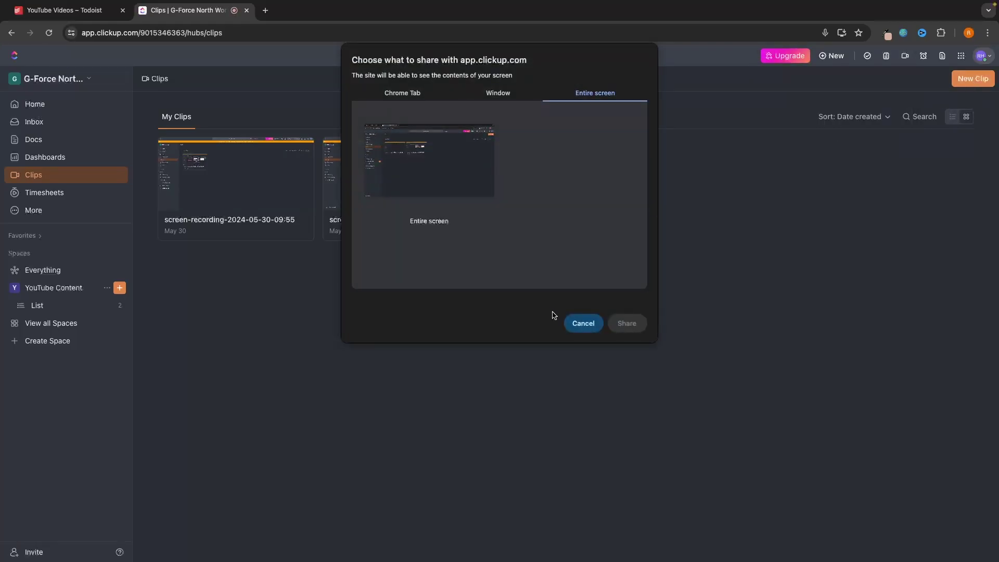
{"action": "left_click", "coordinate": [447, 178]}
{"action": "left_click", "coordinate": [625, 321]}
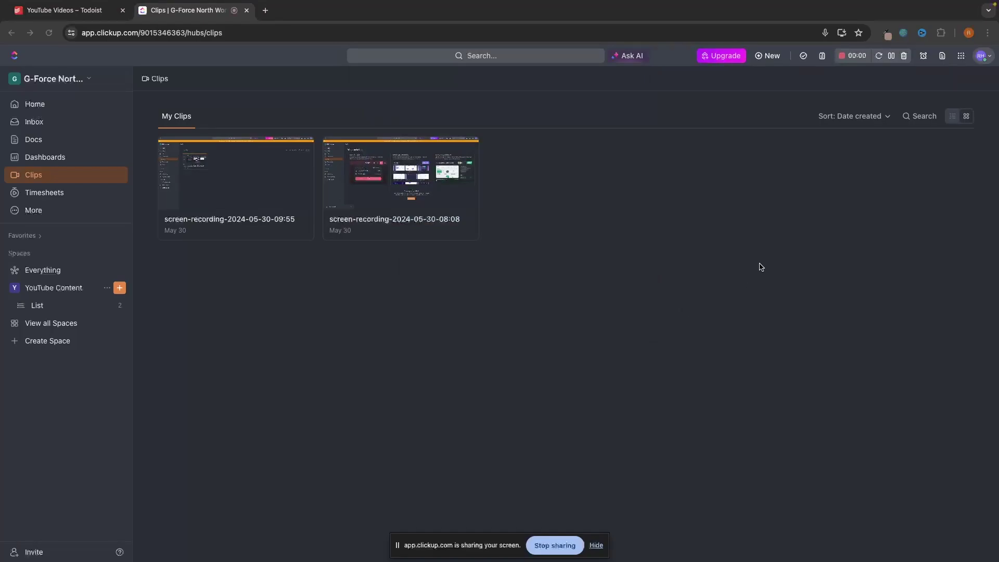
- Open a new browser tab and switch back and forth between it and the Clips page while the recording runs
{"action": "key", "text": "ctrl+t"}
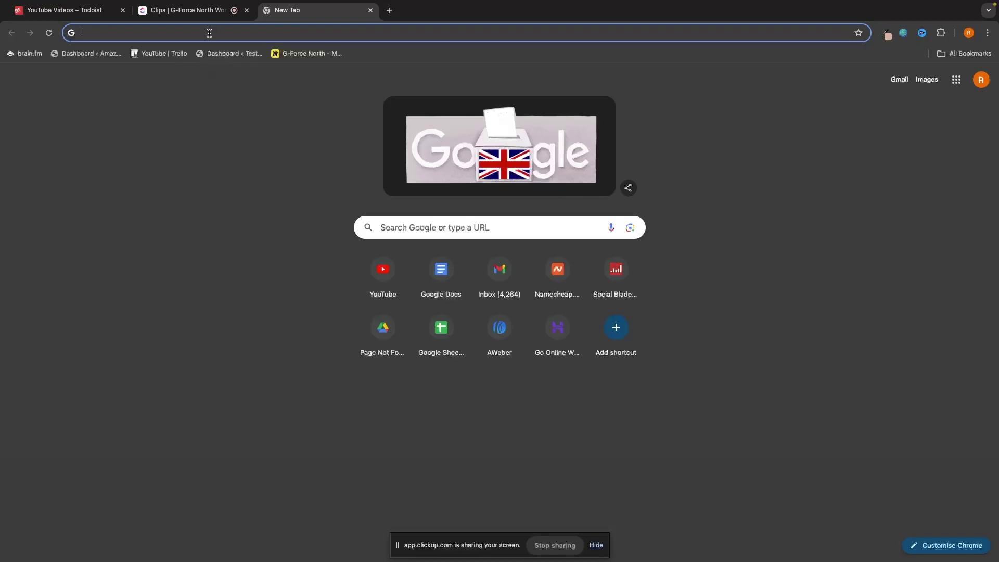
{"action": "left_click", "coordinate": [207, 12]}
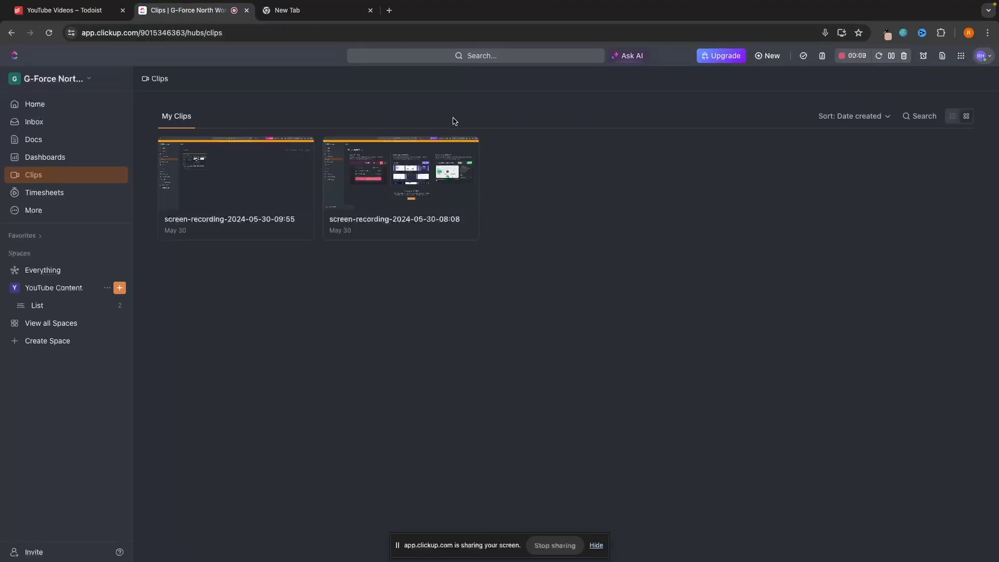
{"action": "left_click", "coordinate": [312, 10]}
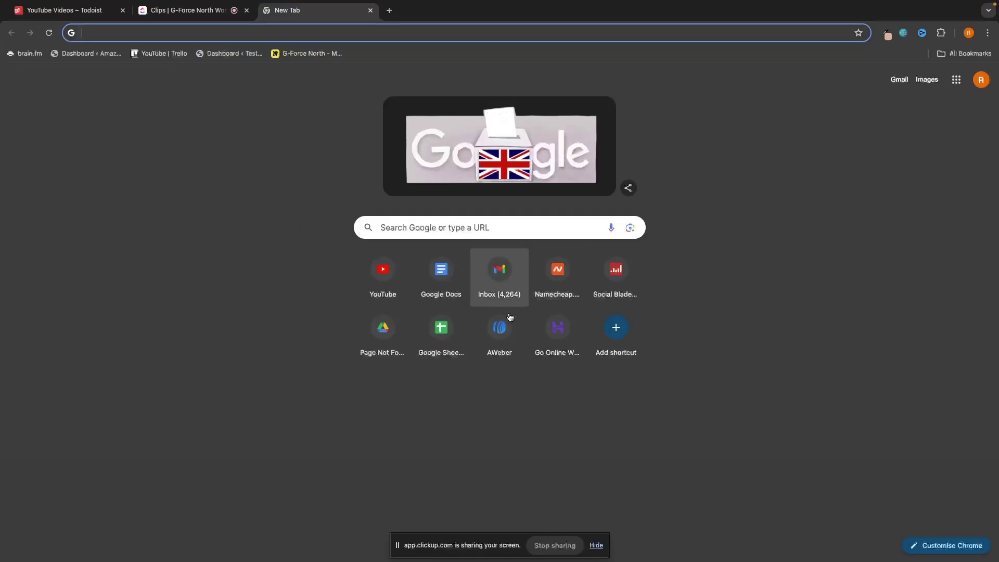
{"action": "left_click", "coordinate": [202, 15]}
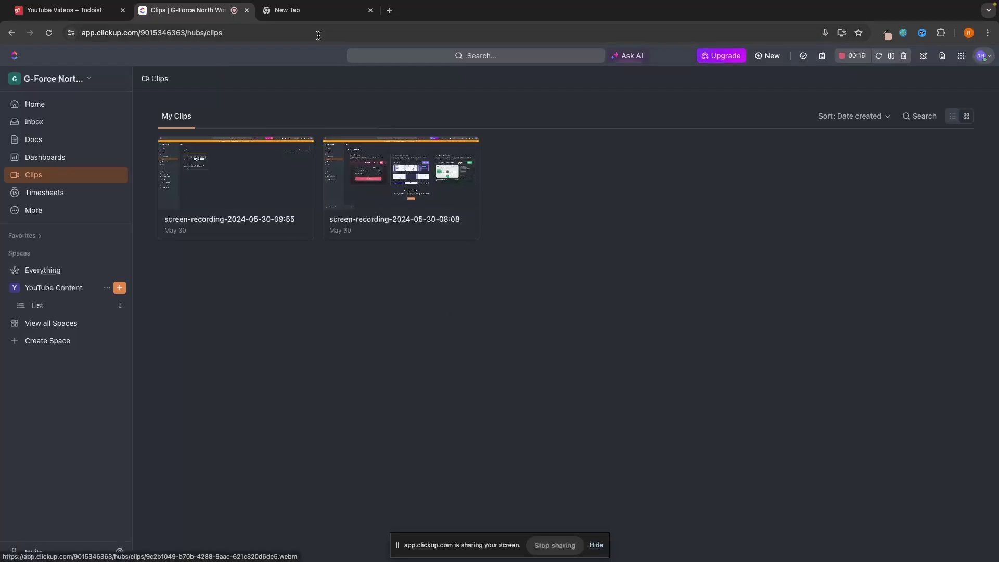
{"action": "left_click", "coordinate": [312, 20]}
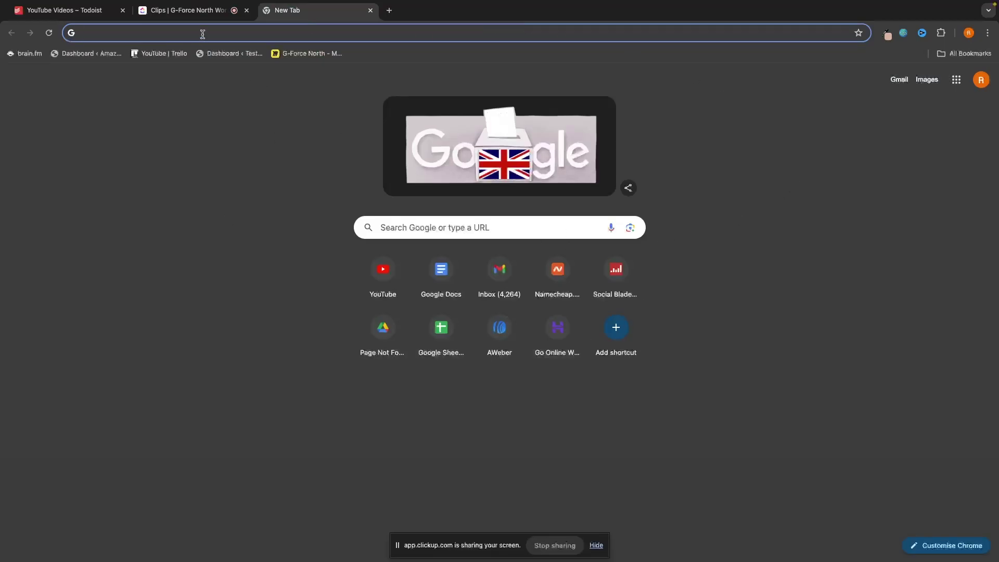
{"action": "left_click", "coordinate": [205, 14]}
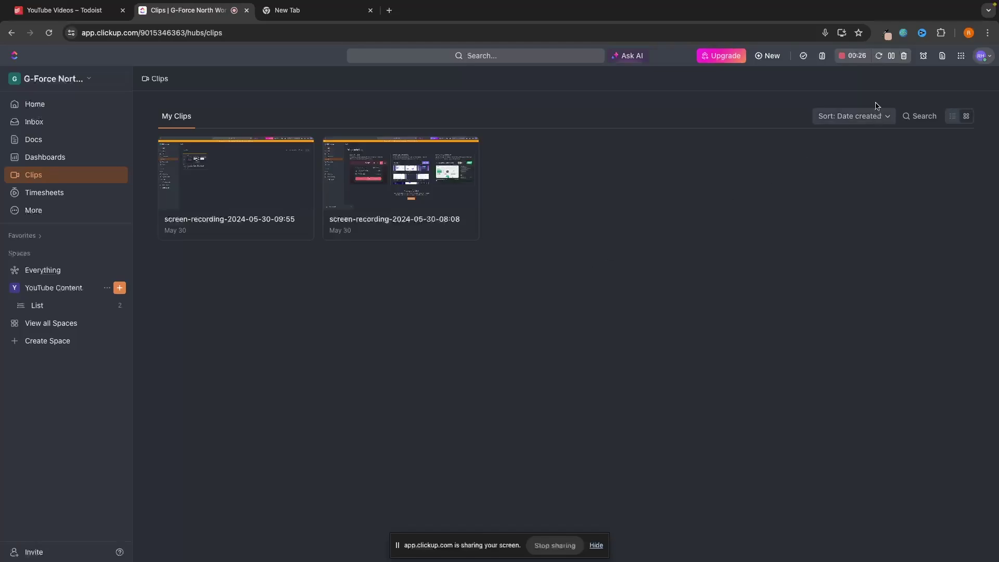
- Stop the clip recording, highlight the finished clip's sharing address and close the clip page
{"action": "left_click", "coordinate": [841, 56]}
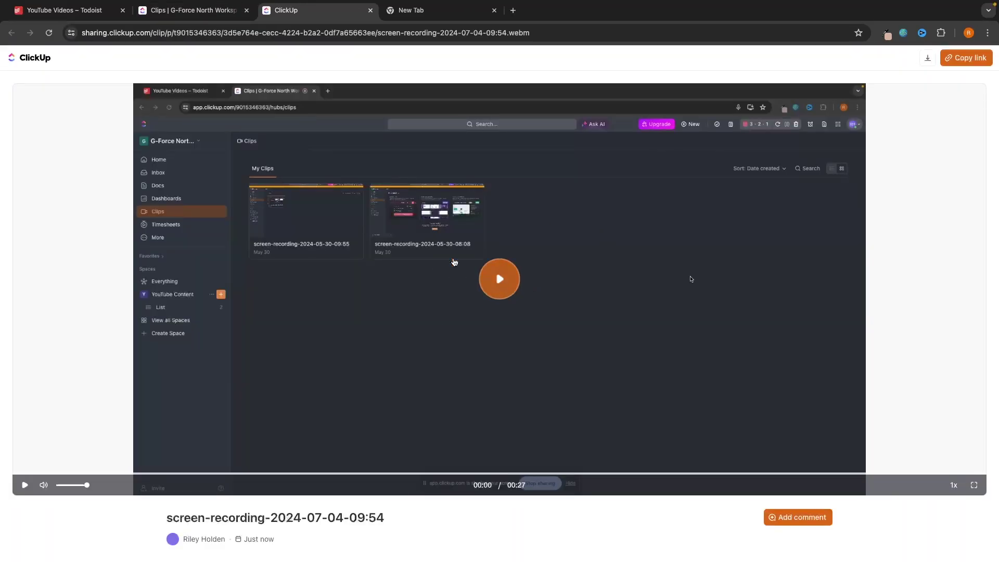
{"action": "left_click", "coordinate": [255, 33]}
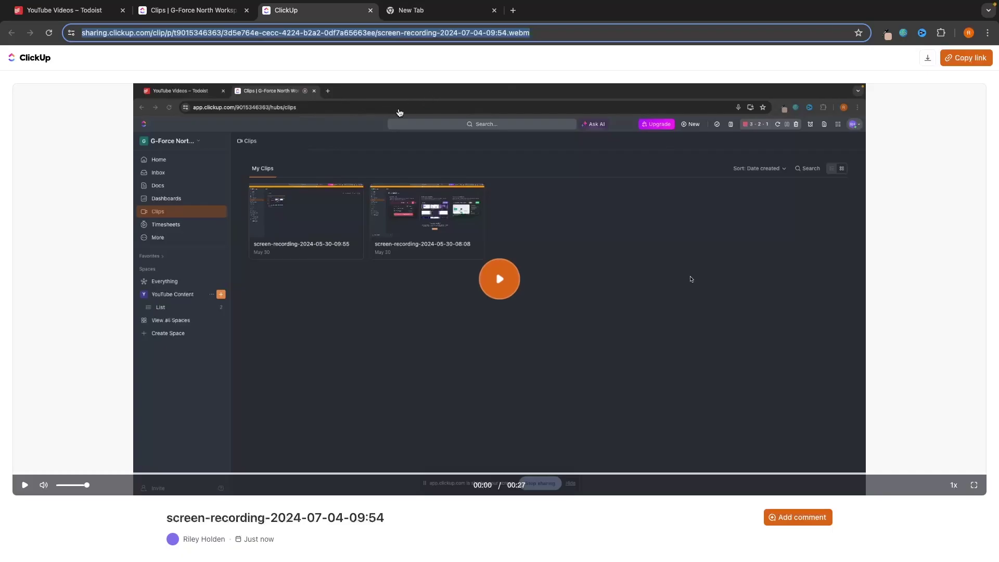
{"action": "key", "text": "ctrl+w"}
- Open the timesheets and add the Zoom tutorial task as a row in the Jun 30 - Jul 6 timesheet
{"action": "left_click", "coordinate": [78, 192]}
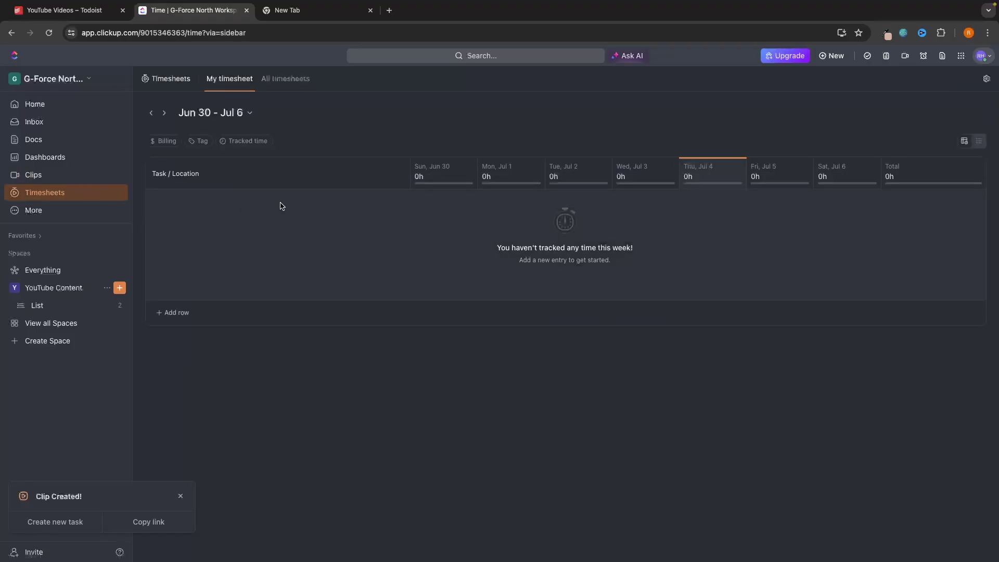
{"action": "left_click", "coordinate": [180, 313]}
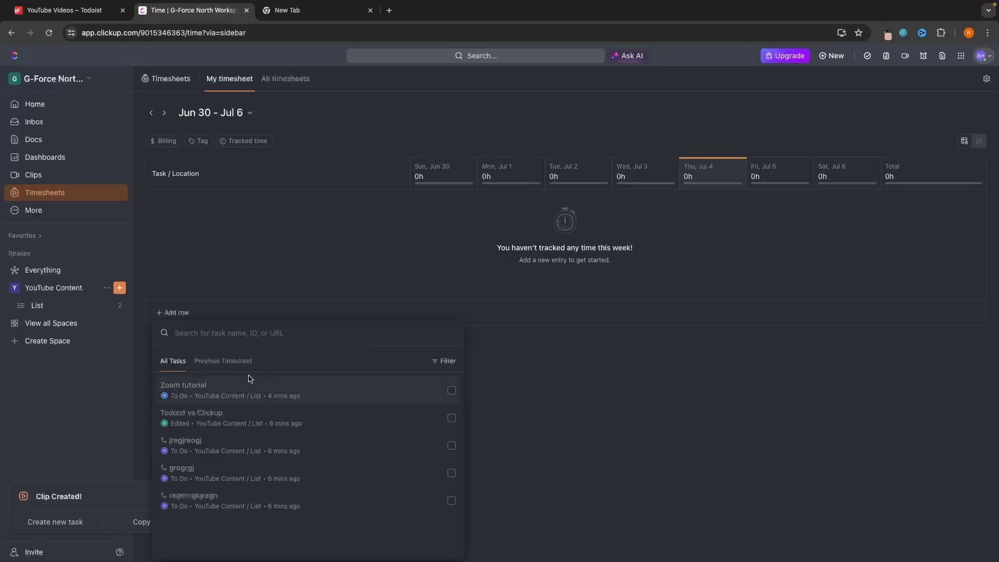
{"action": "left_click", "coordinate": [241, 390]}
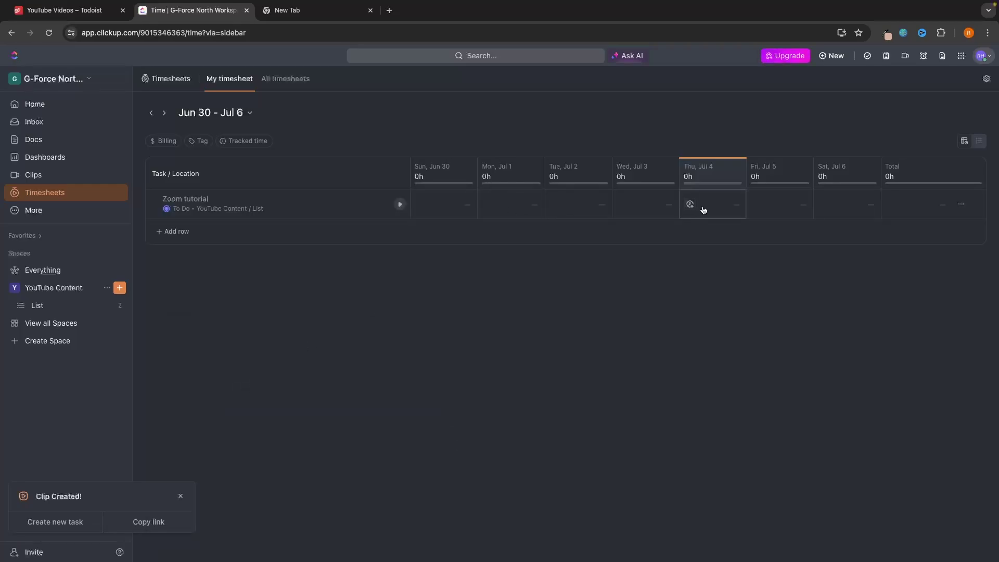
- Open Whiteboards and create a new workspace whiteboard named Test
{"action": "left_click", "coordinate": [67, 210]}
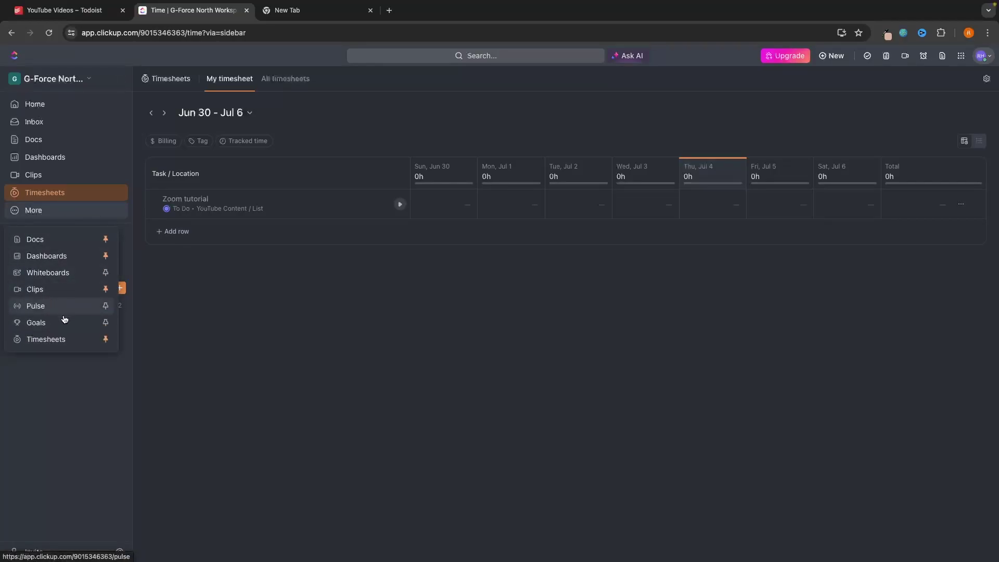
{"action": "left_click", "coordinate": [59, 273]}
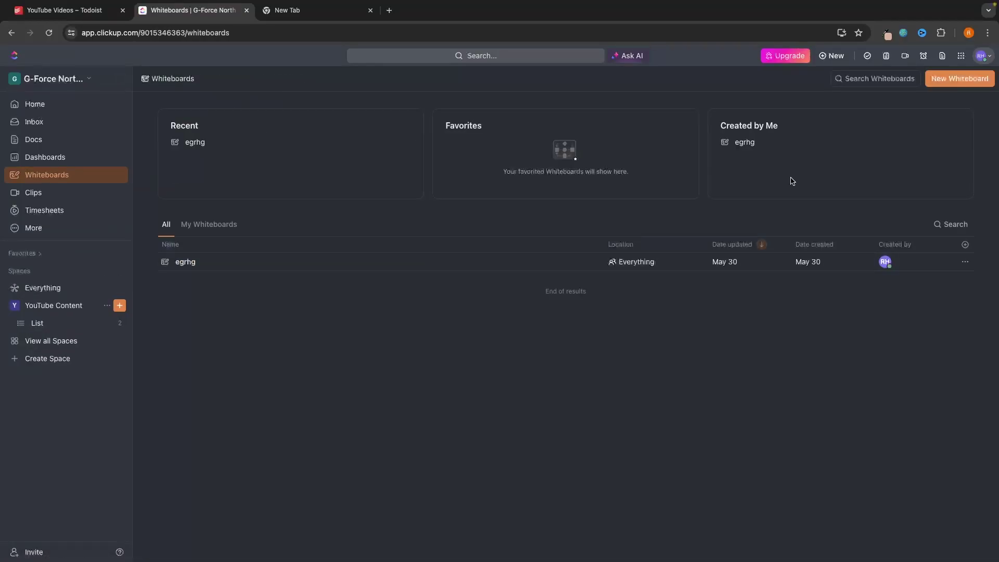
{"action": "left_click", "coordinate": [956, 80]}
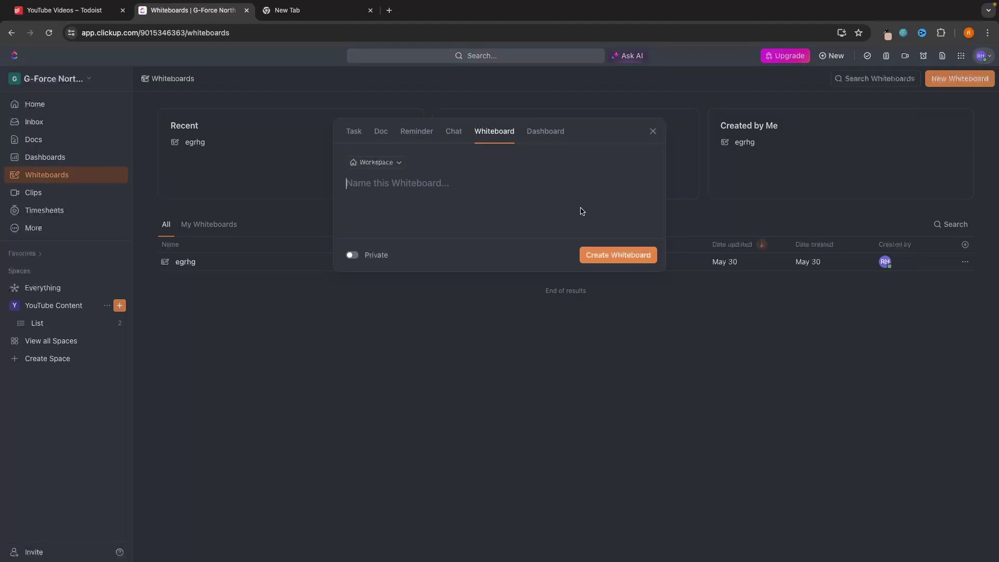
{"action": "type", "text": "Test"}
{"action": "left_click", "coordinate": [602, 250]}
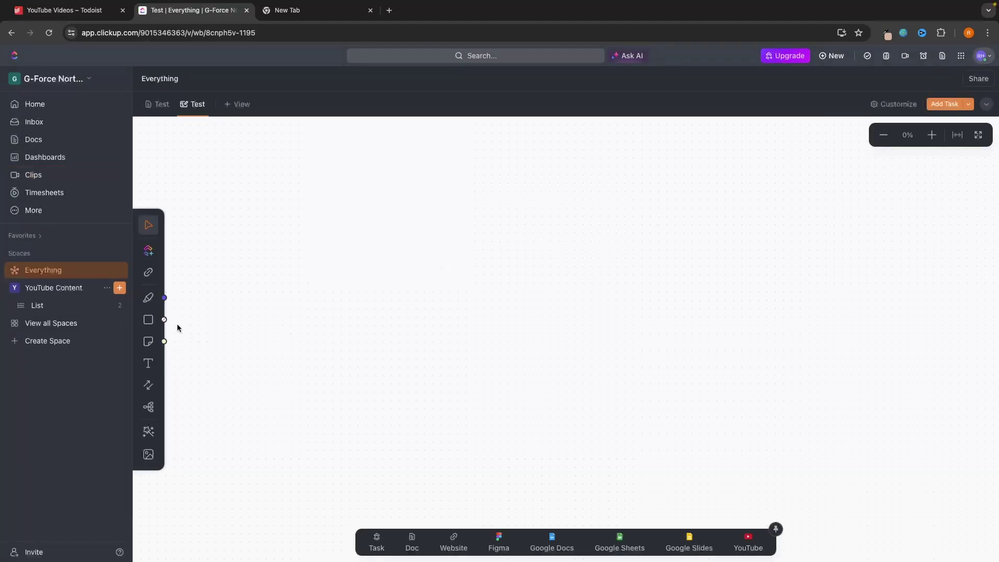
- Add a ready-made flow chart with start, action, decision, options and results to the whiteboard, and delete all of it
{"action": "left_click", "coordinate": [149, 320]}
{"action": "left_click", "coordinate": [346, 262]}
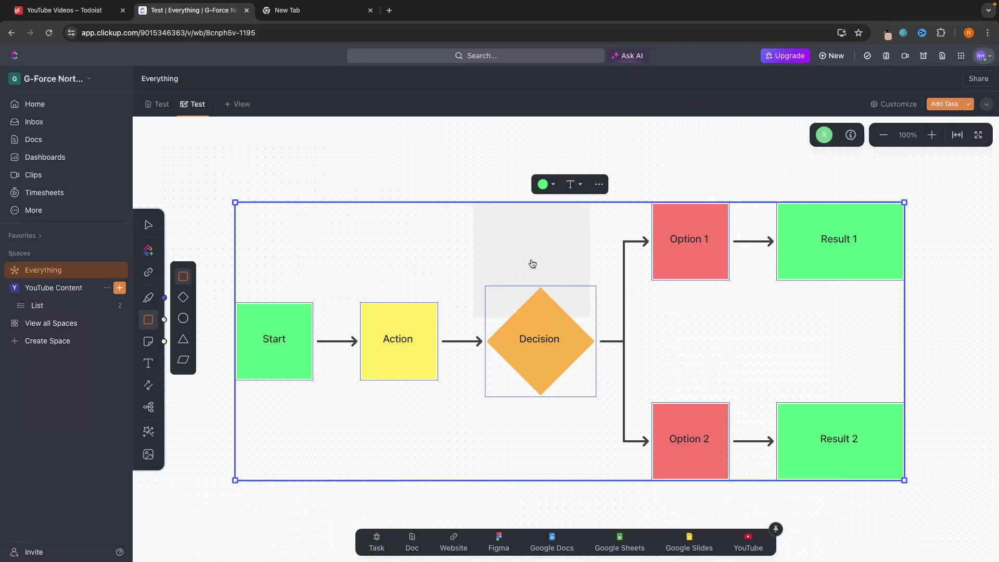
{"action": "left_click", "coordinate": [736, 180]}
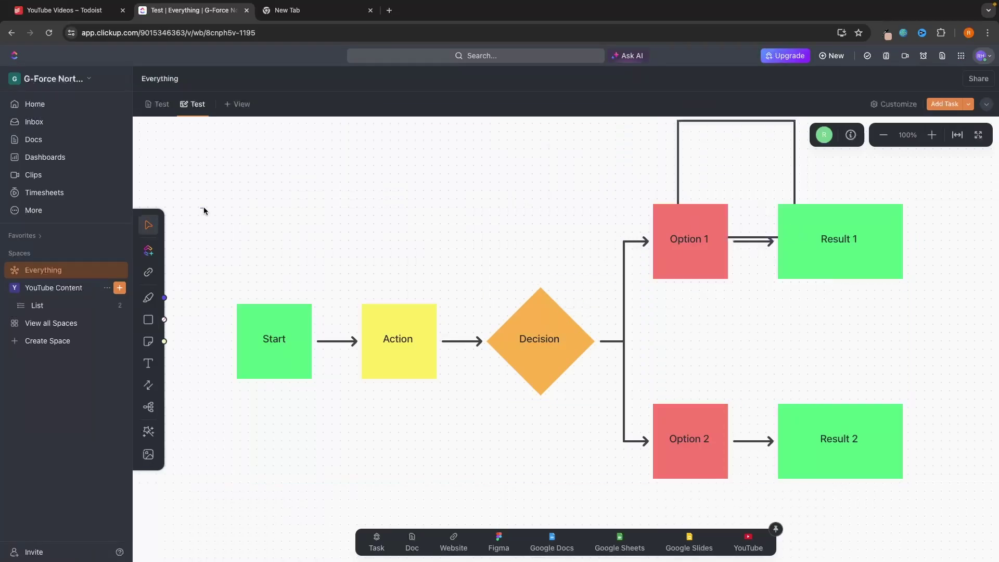
{"action": "left_click_drag", "start_coordinate": [203, 210], "coordinate": [919, 425]}
{"action": "key", "text": "Delete"}
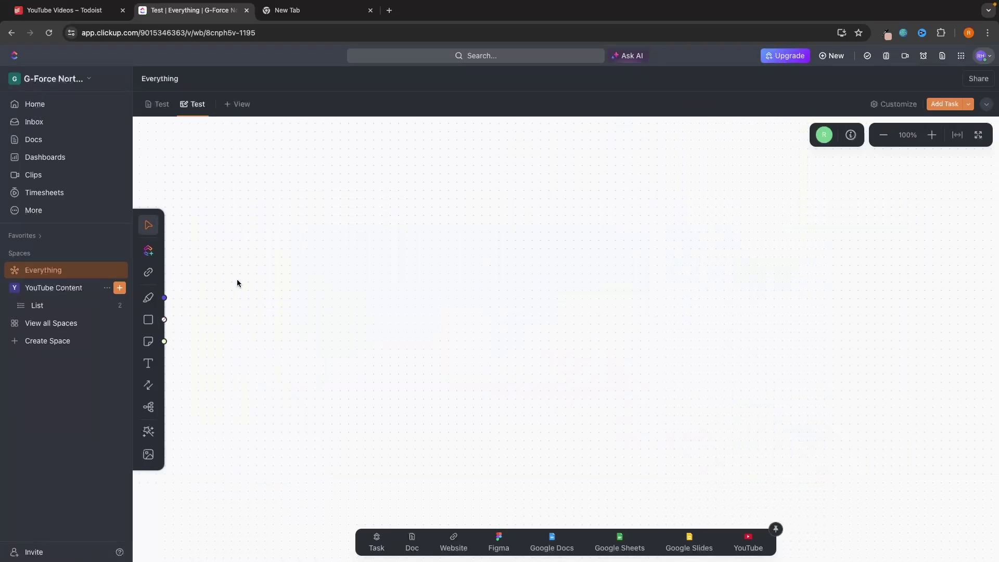
- Look through the Whiteboards Template Library and close it without using a template
{"action": "left_click", "coordinate": [148, 431]}
{"action": "scroll", "coordinate": [544, 313], "scroll_direction": "down", "scroll_amount": 1}
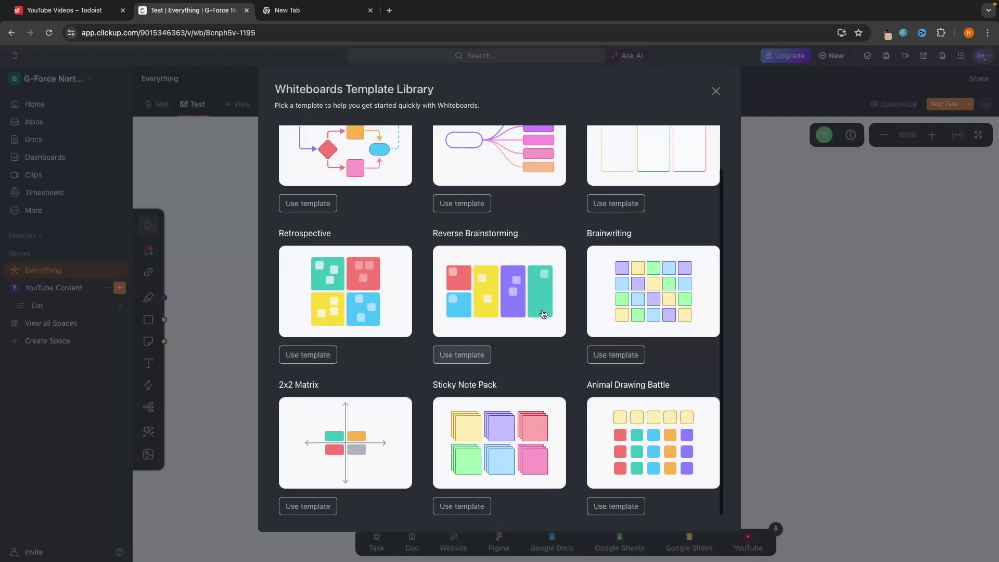
{"action": "scroll", "coordinate": [543, 314], "scroll_direction": "up", "scroll_amount": 1}
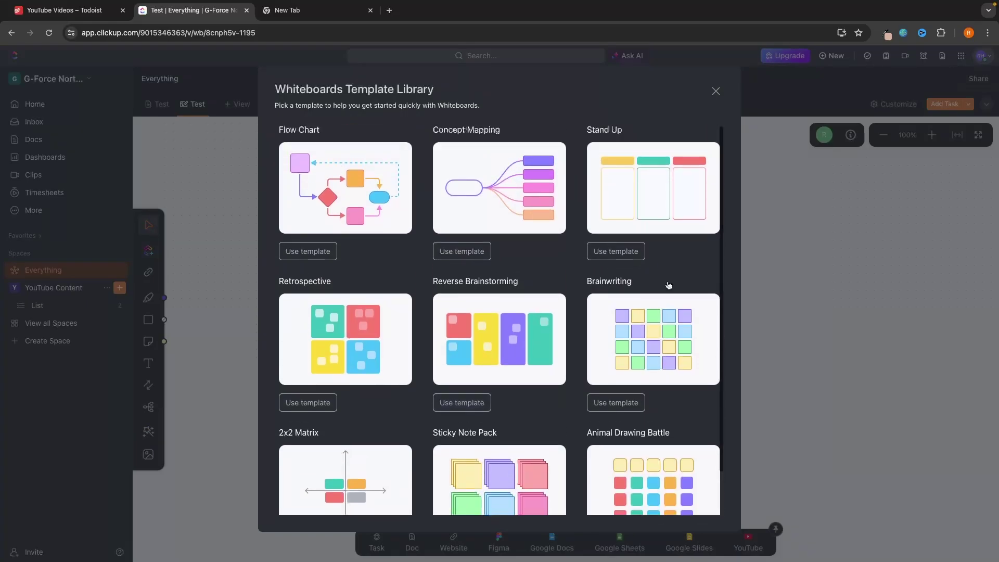
{"action": "left_click", "coordinate": [716, 91]}
- Try a freehand purple pen stroke and a yellow sticky note on the whiteboard, clear both and return to Home
{"action": "left_click", "coordinate": [148, 298]}
{"action": "mouse_move", "coordinate": [525, 217]}
{"action": "left_mouse_down"}
{"action": "mouse_move", "coordinate": [320, 304]}
{"action": "mouse_move", "coordinate": [536, 249]}
{"action": "left_mouse_up"}
{"action": "left_click", "coordinate": [149, 342]}
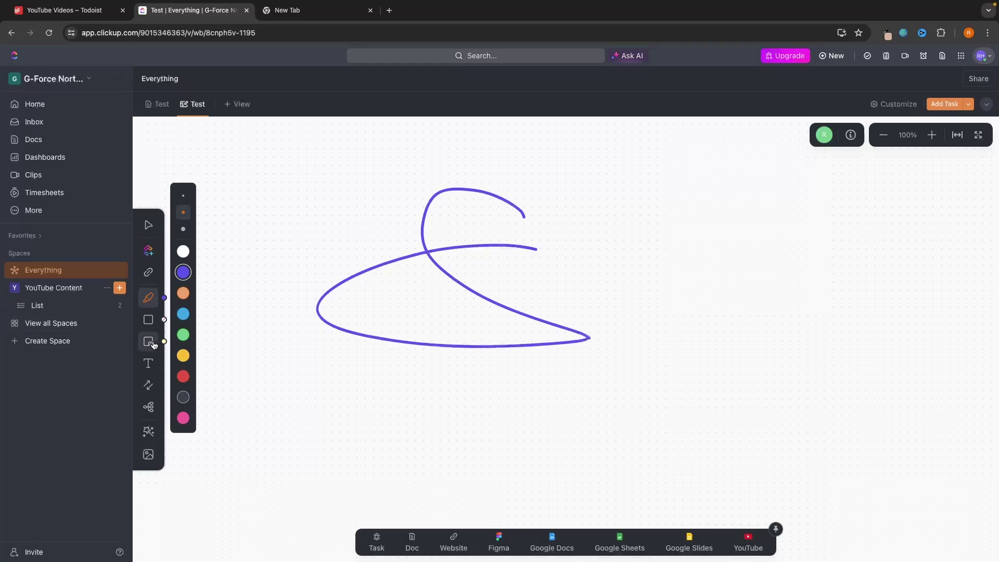
{"action": "left_click", "coordinate": [632, 212]}
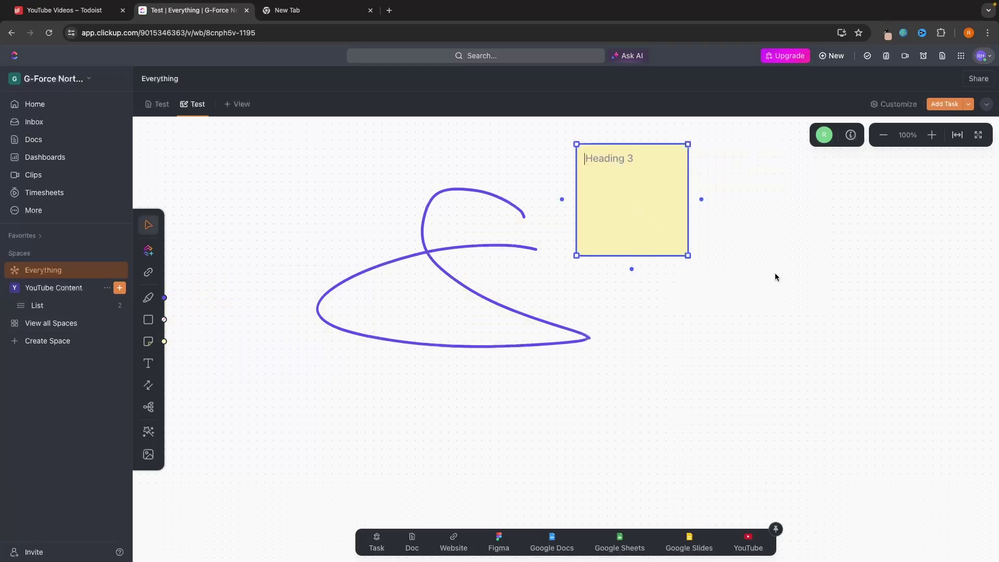
{"action": "left_click", "coordinate": [698, 236]}
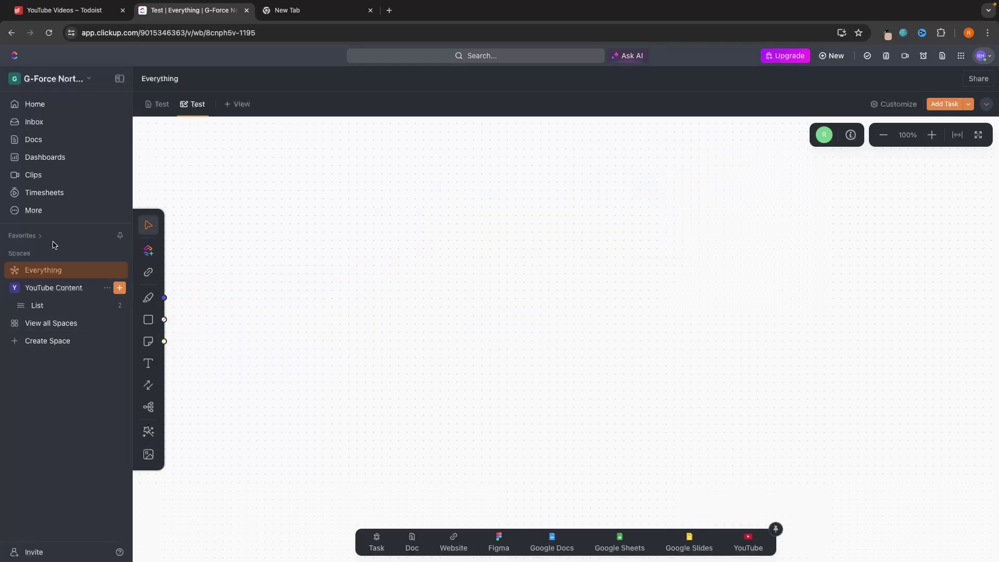
{"action": "left_click", "coordinate": [89, 106]}
- Switch to Todoist, set the YouTube Videos project to the board layout and open the upcoming tasks
{"action": "left_click", "coordinate": [91, 11]}
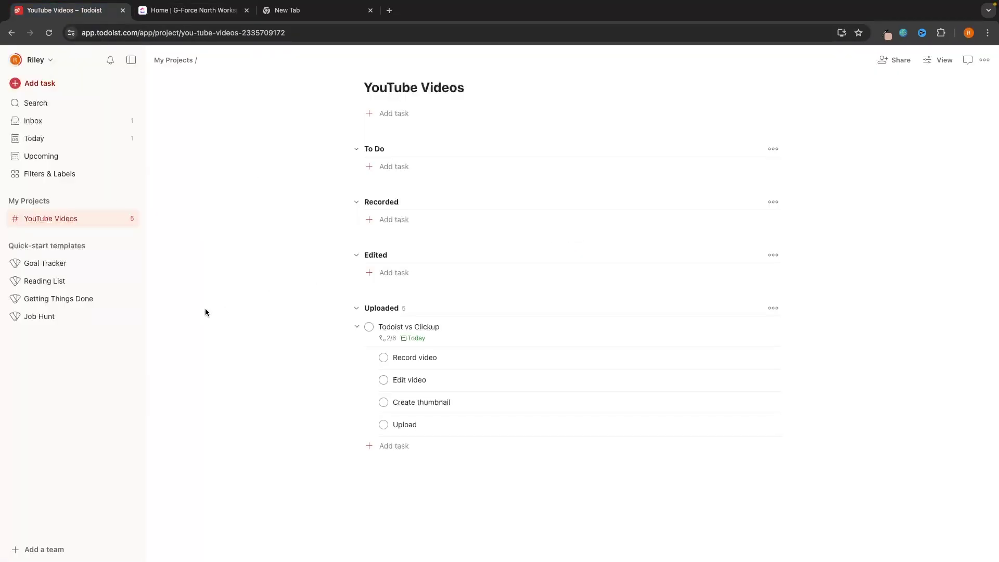
{"action": "left_click", "coordinate": [939, 60]}
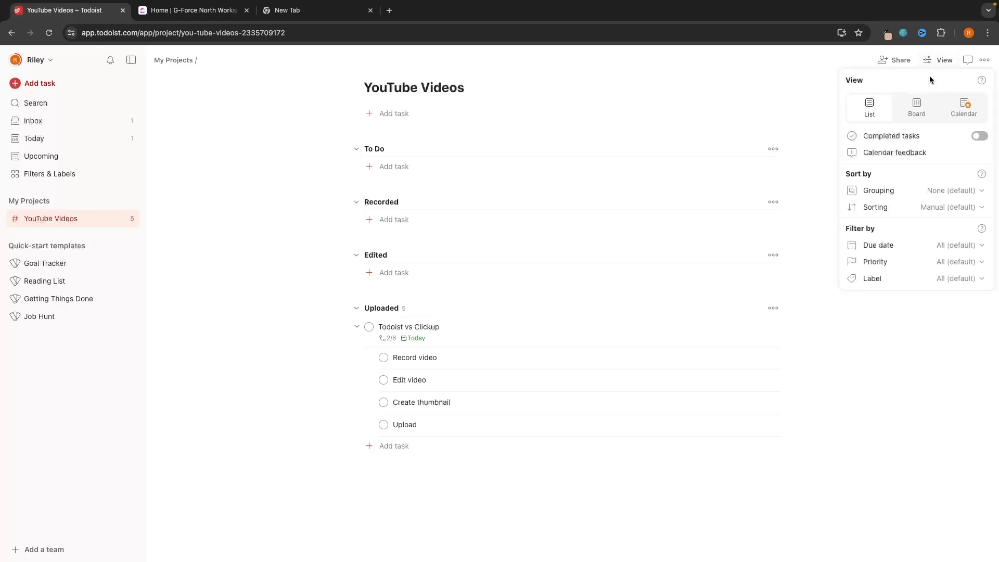
{"action": "left_click", "coordinate": [917, 108]}
{"action": "left_click", "coordinate": [711, 212]}
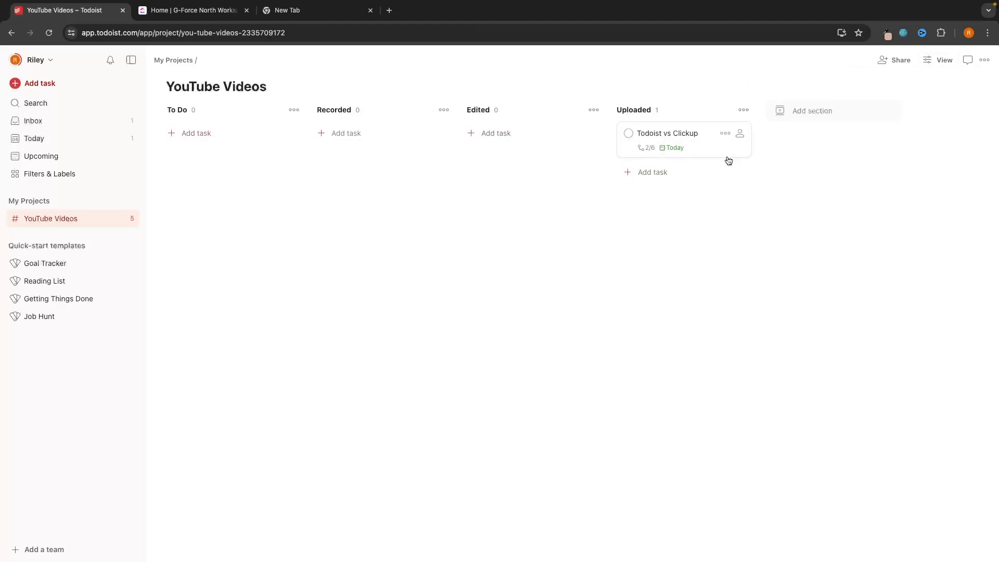
{"action": "left_click", "coordinate": [96, 157]}
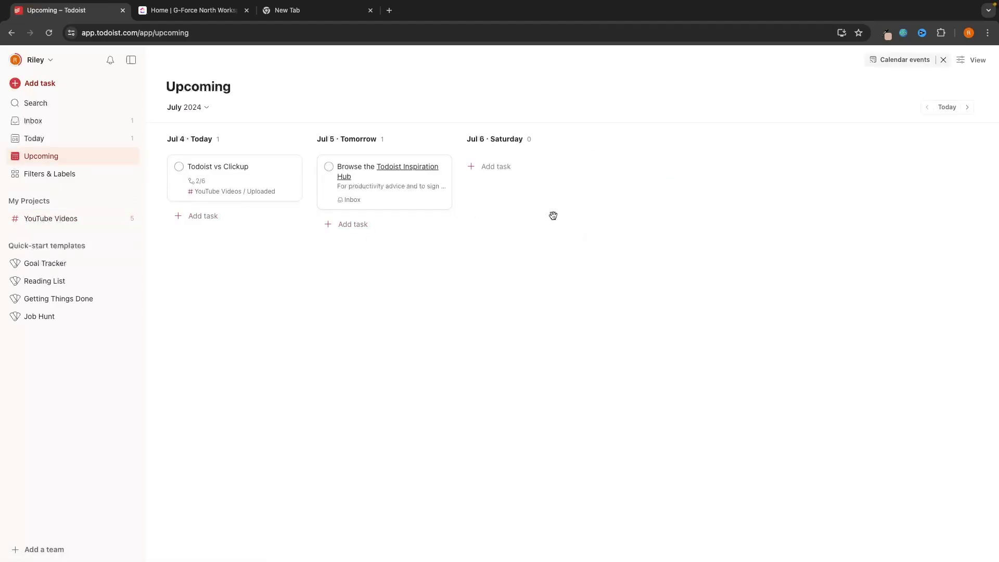
- Switch to ClickUp, open the YouTube Content list as a board and move the Zoom tutorial task to Edited
{"action": "left_click", "coordinate": [208, 11]}
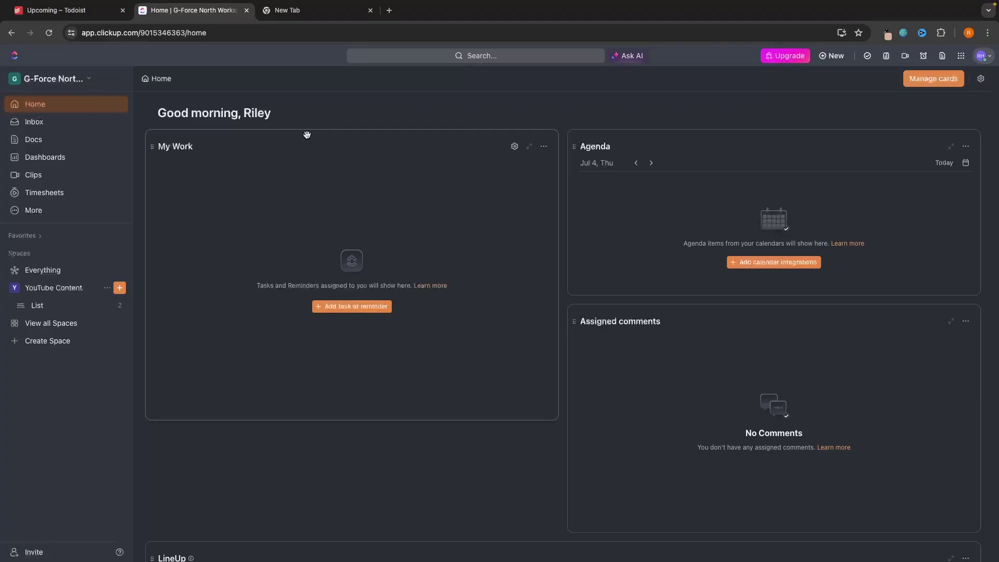
{"action": "left_click", "coordinate": [53, 289]}
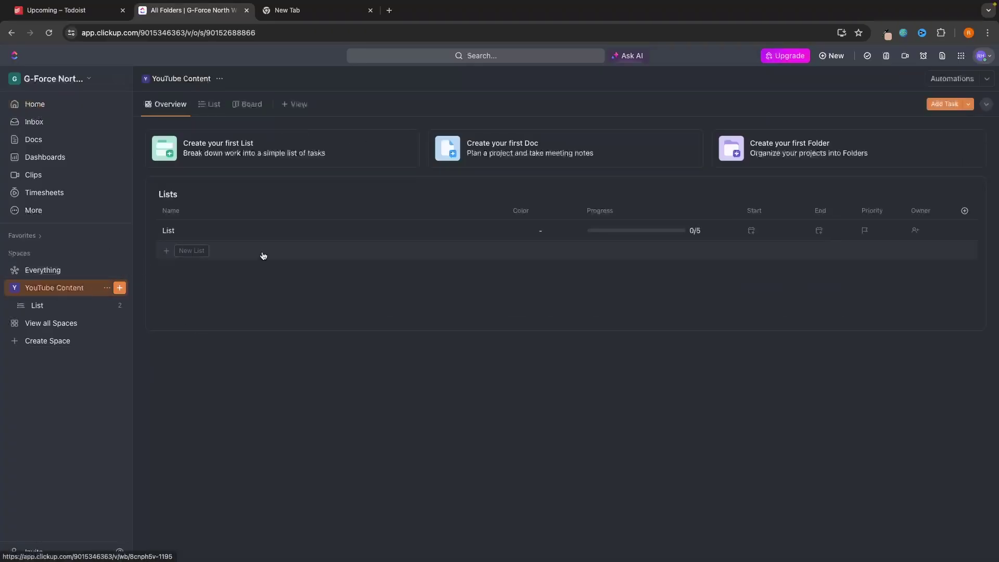
{"action": "left_click", "coordinate": [345, 235]}
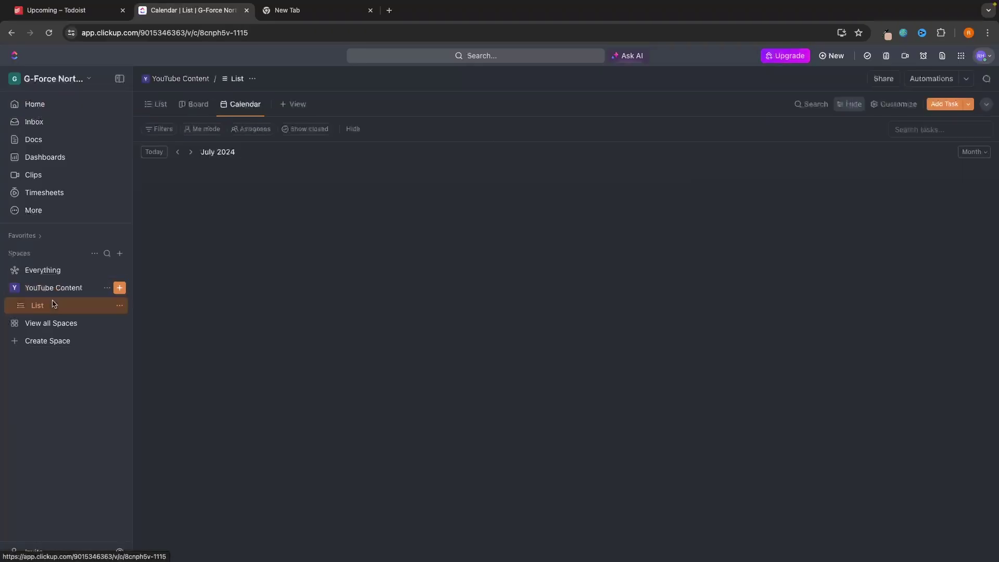
{"action": "left_click", "coordinate": [198, 104]}
{"action": "left_click_drag", "start_coordinate": [209, 180], "coordinate": [492, 182]}
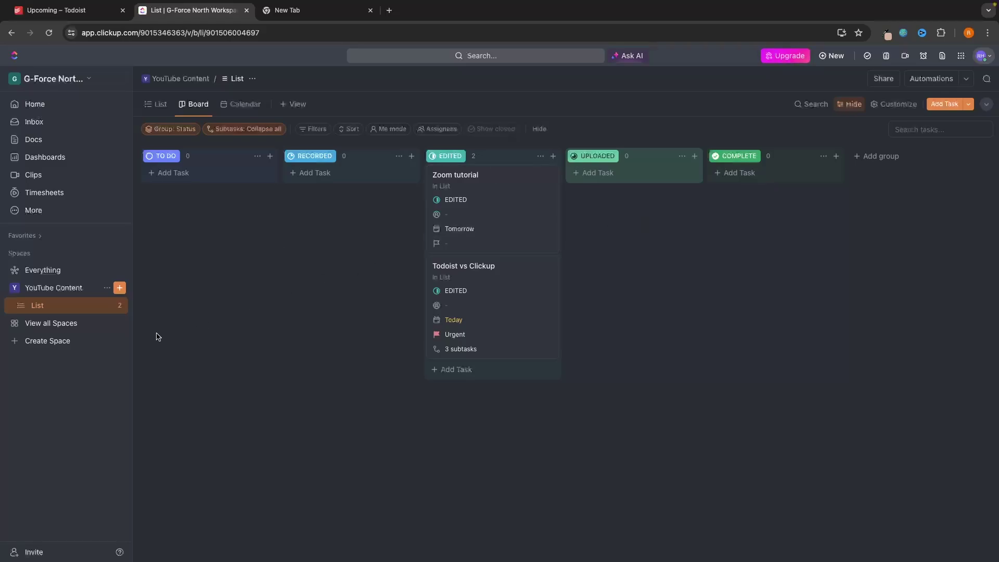
- Start creating a space from a template and browse ClickUp's marketing, project management and engineering space templates
{"action": "left_click", "coordinate": [50, 342]}
{"action": "left_click", "coordinate": [412, 405]}
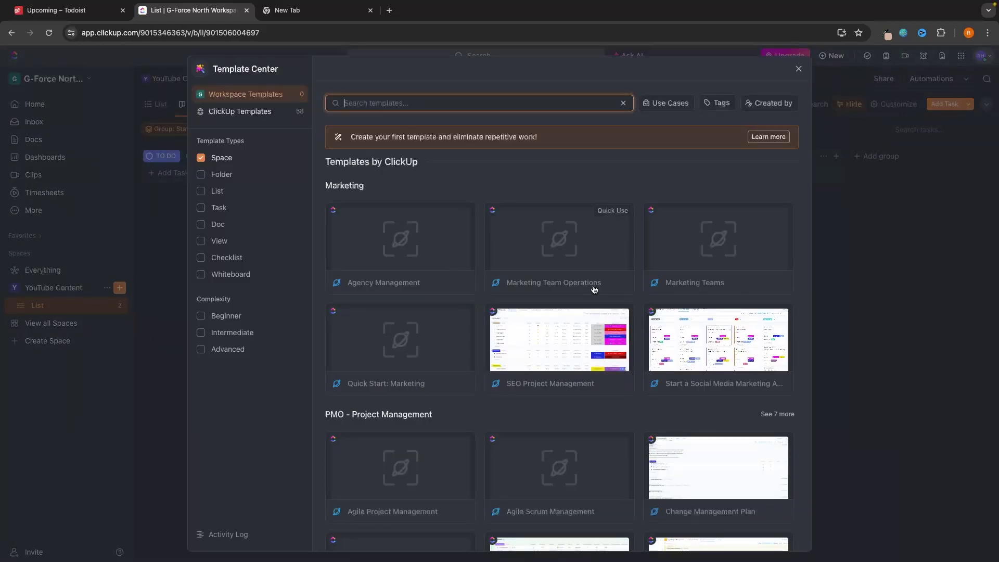
{"action": "scroll", "coordinate": [644, 313], "scroll_direction": "down", "scroll_amount": 2}
{"action": "scroll", "coordinate": [645, 313], "scroll_direction": "down", "scroll_amount": 5}
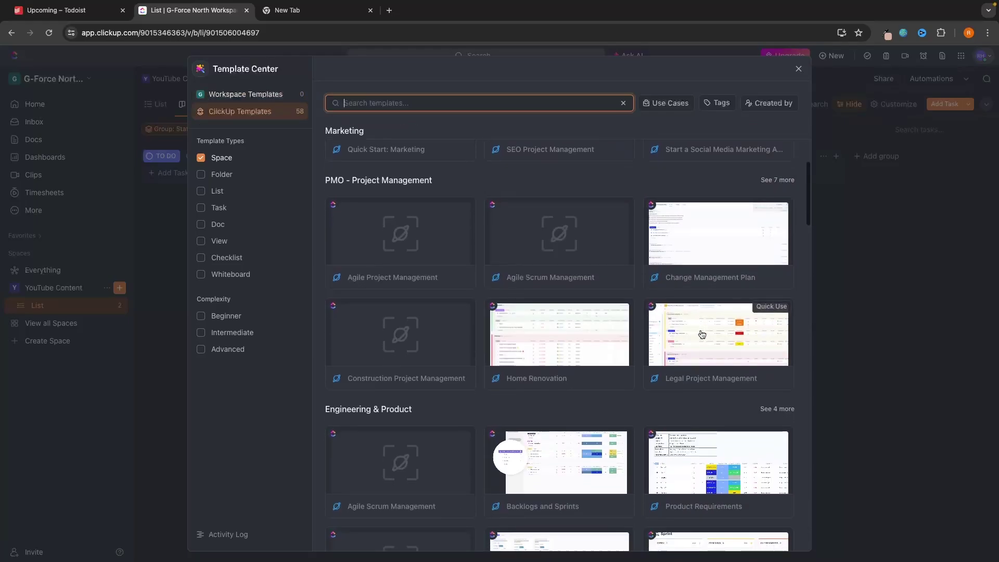
{"action": "scroll", "coordinate": [728, 342], "scroll_direction": "up", "scroll_amount": 5}
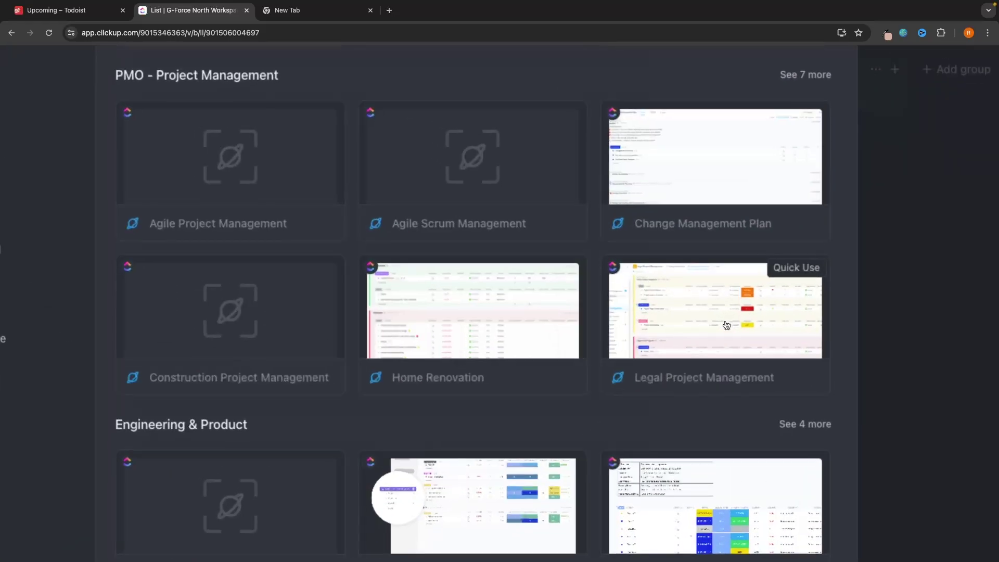
{"action": "left_click", "coordinate": [60, 9]}
{"action": "left_click", "coordinate": [223, 10]}
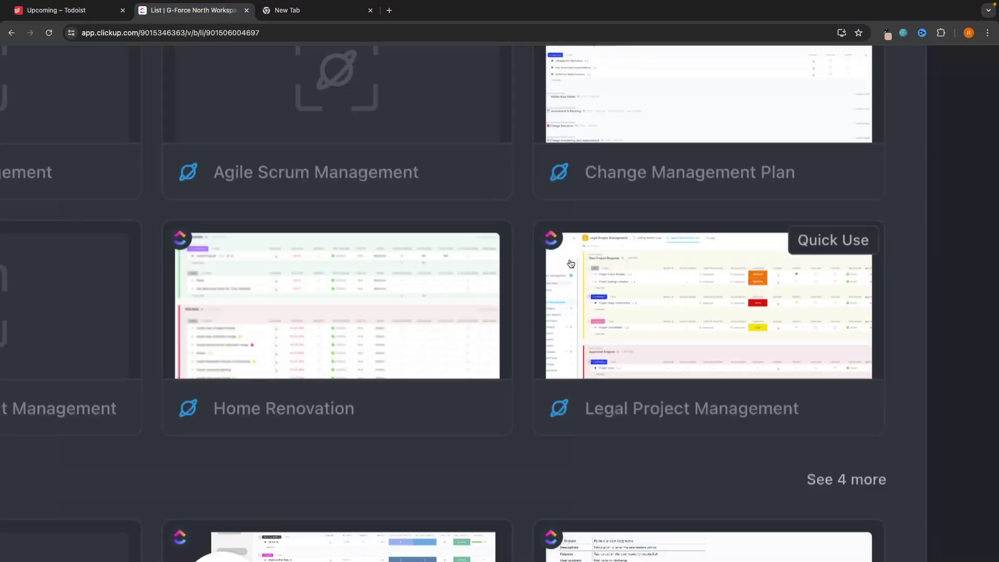